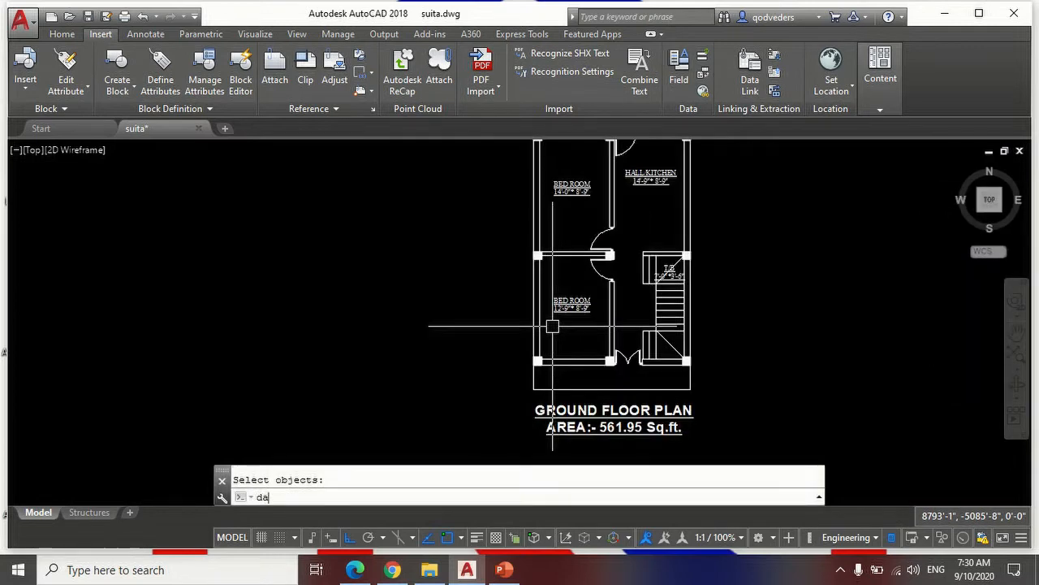
# Add an aligned dimension for the ground floor plan's overall depth between the left-hand corner columns, placed outside the left wall.
pyautogui.write('al')
pyautogui.press('Return')
pyautogui.scroll(6, 520, 364)
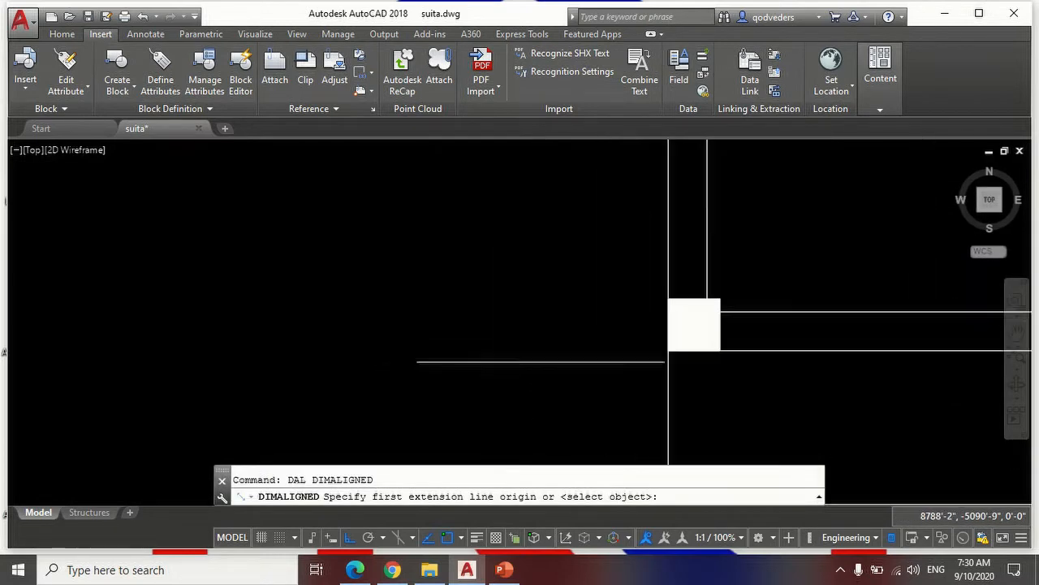
pyautogui.click(669, 351)
pyautogui.scroll(-5, 640, 373)
pyautogui.scroll(4, 550, 190)
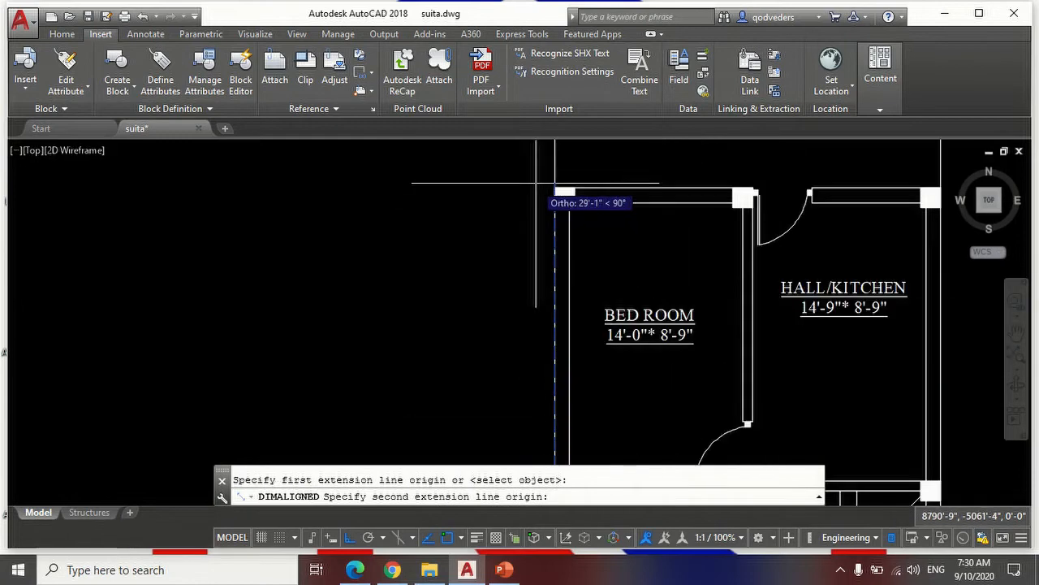
pyautogui.click(555, 189)
pyautogui.click(494, 189)
pyautogui.scroll(-4, 495, 244)
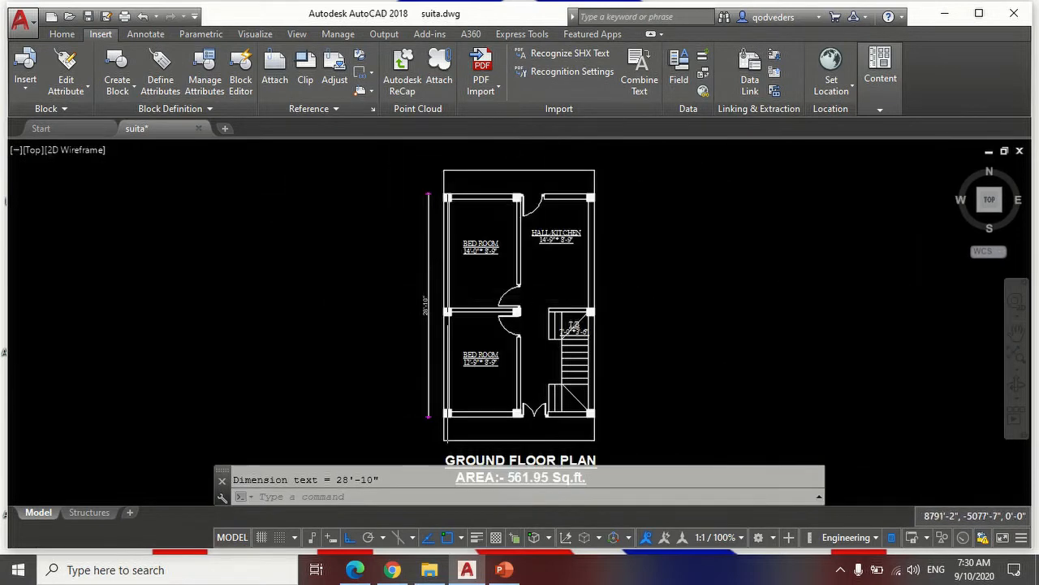
# Add an aligned dimension for the ground floor plan's overall width between the upper corner columns, placed above the plan.
pyautogui.scroll(5, 397, 312)
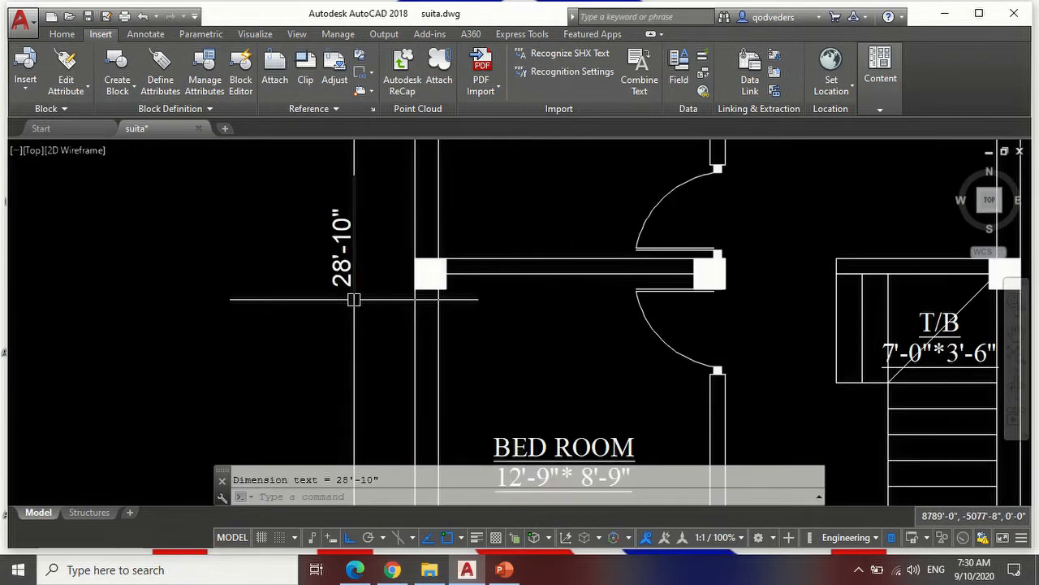
pyautogui.scroll(-3, 403, 325)
pyautogui.scroll(-2, 390, 244)
pyautogui.scroll(6, 568, 167)
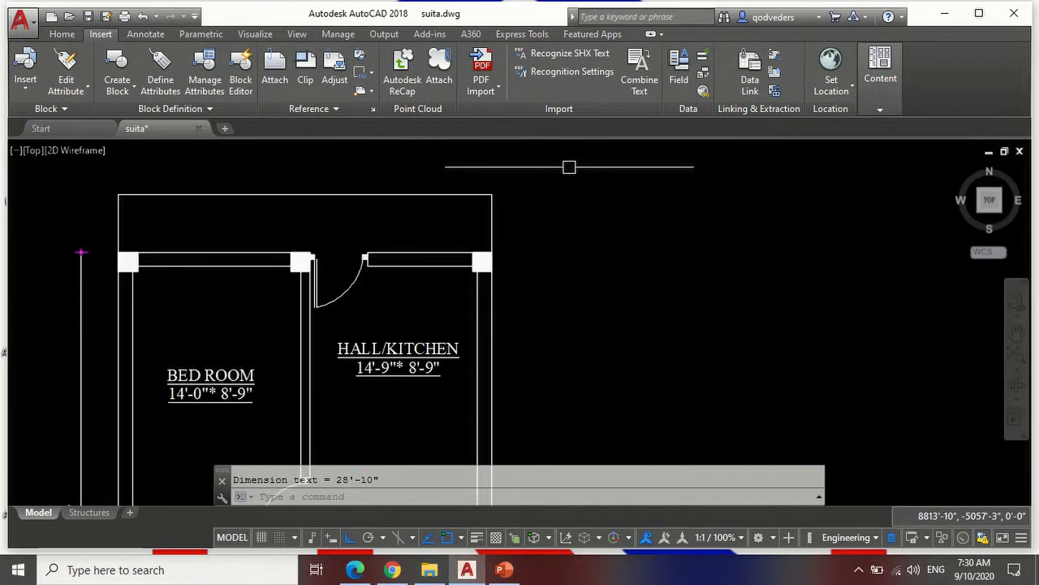
pyautogui.press('Return')
pyautogui.scroll(3, 484, 245)
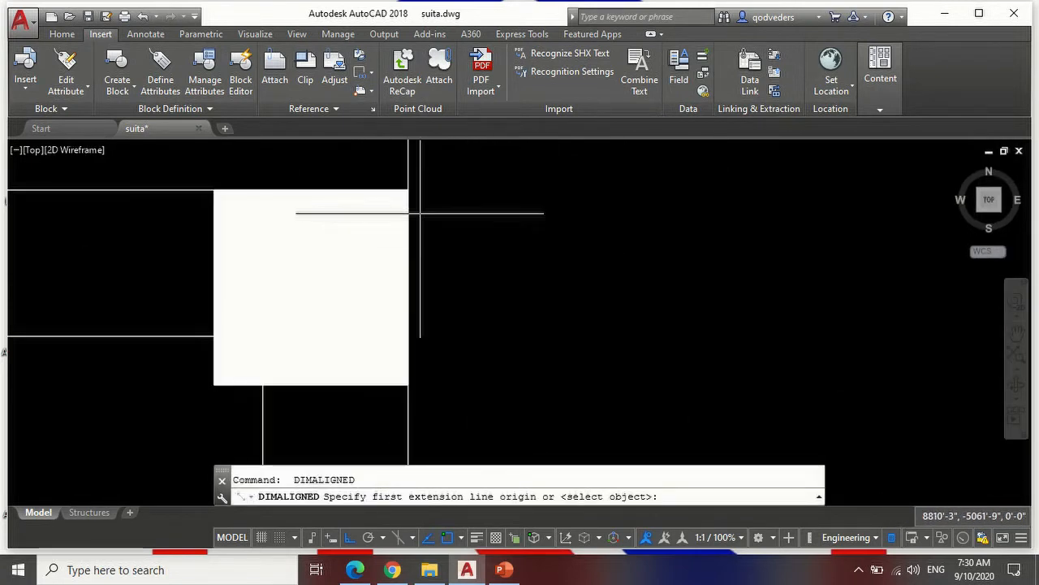
pyautogui.click(406, 190)
pyautogui.scroll(-2, 532, 305)
pyautogui.scroll(-2, 532, 304)
pyautogui.scroll(3, 406, 317)
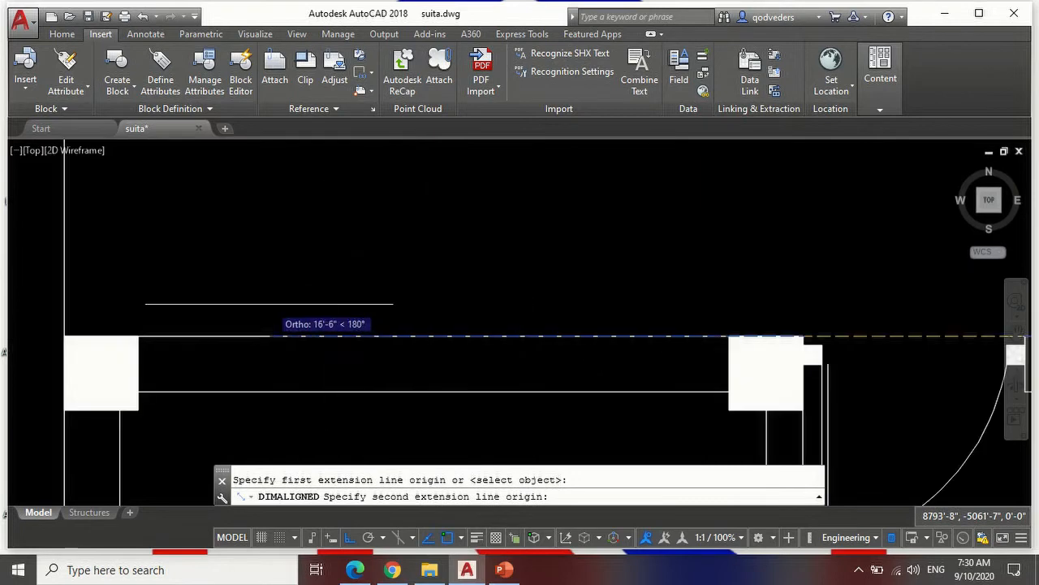
pyautogui.click(65, 336)
pyautogui.scroll(-2, 65, 337)
pyautogui.click(146, 268)
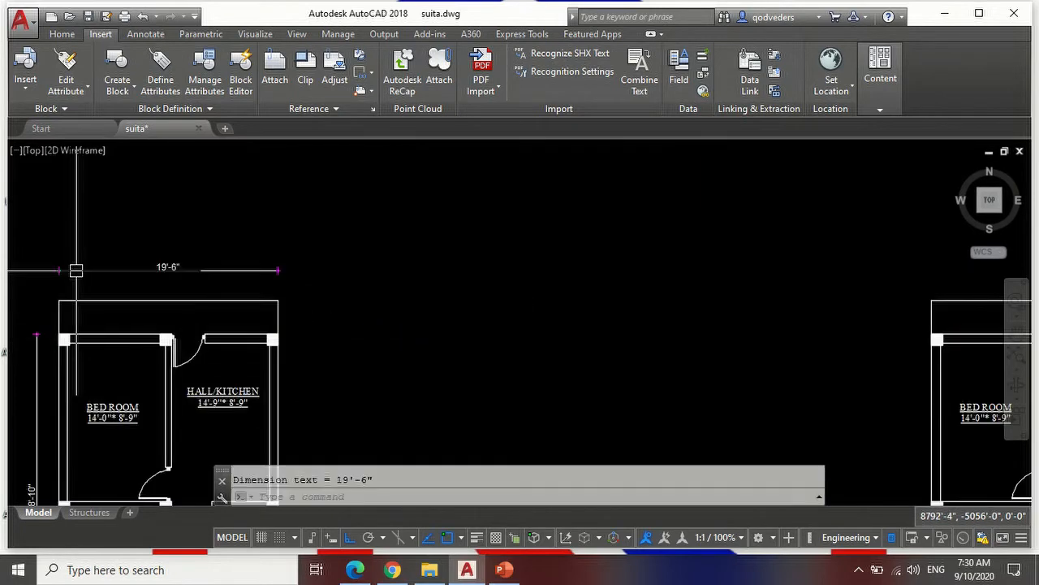
# Dimension the depth of the strip between the ground floor plan's upper wall and its outer boundary line.
pyautogui.scroll(3, 151, 258)
pyautogui.scroll(-2, 511, 203)
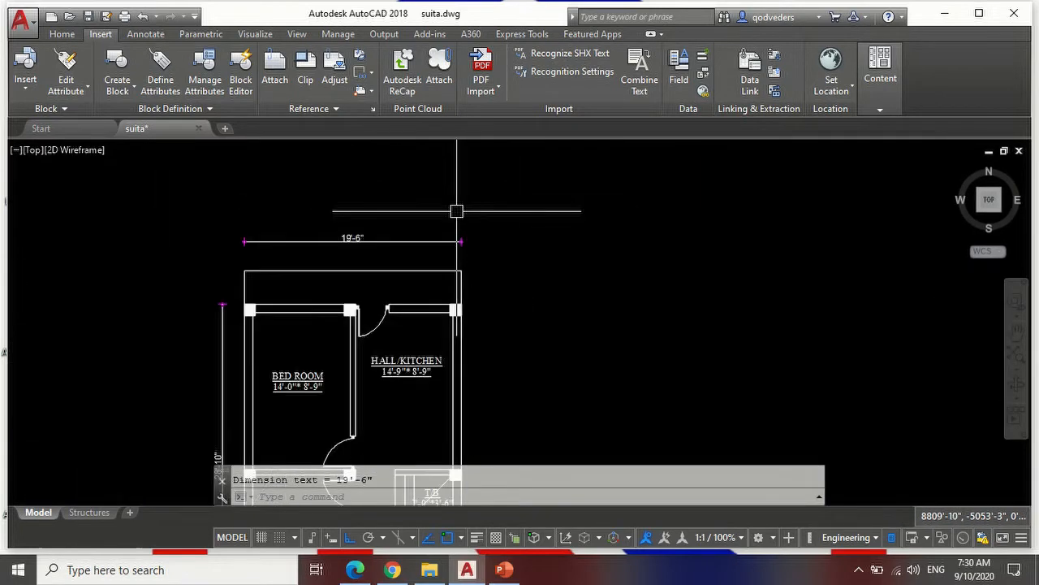
pyautogui.scroll(2, 249, 294)
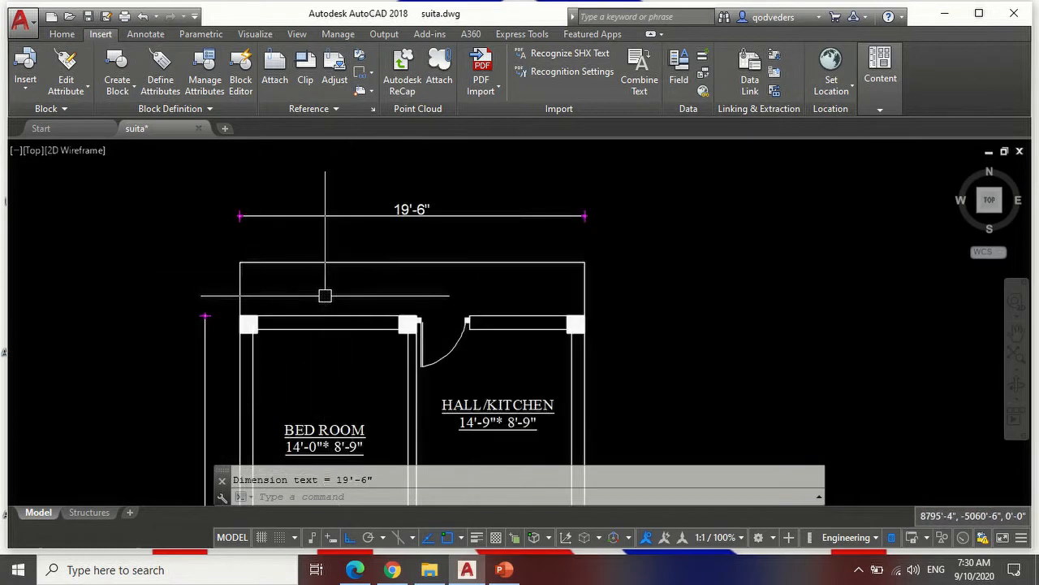
pyautogui.write('DAL')
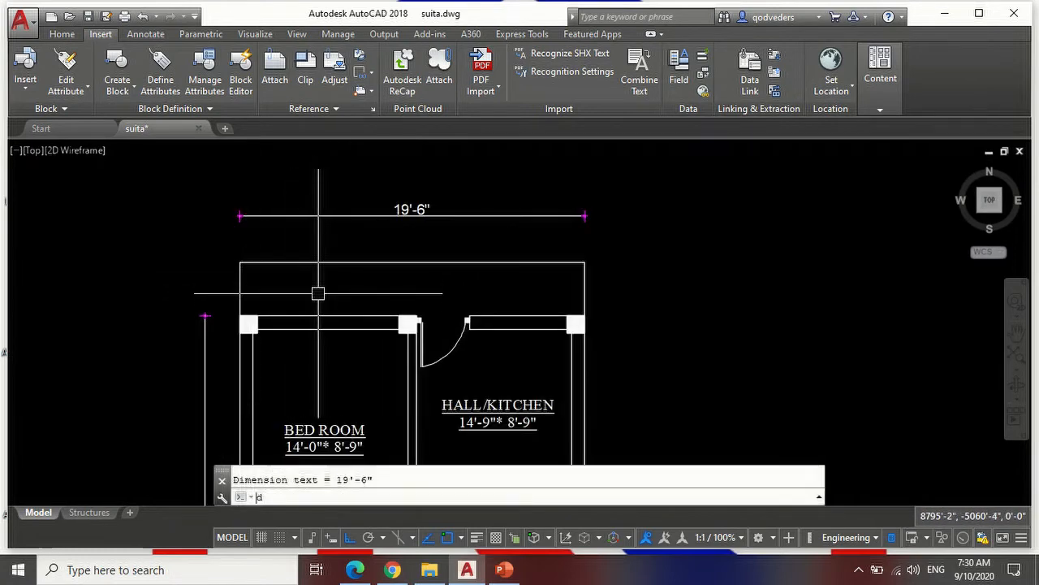
pyautogui.press('Return')
pyautogui.click(328, 316)
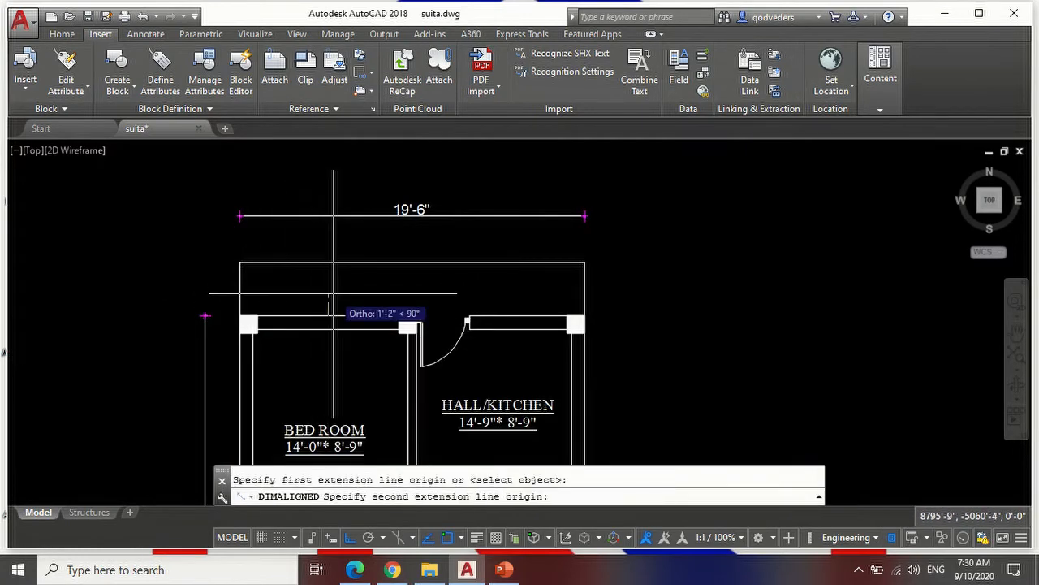
pyautogui.click(328, 262)
pyautogui.click(335, 272)
# Dimension the depth of the strip between the ground floor plan's lower wall and the boundary line above the title.
pyautogui.scroll(-4, 471, 239)
pyautogui.scroll(6, 456, 317)
pyautogui.press('Return')
pyautogui.click(357, 304)
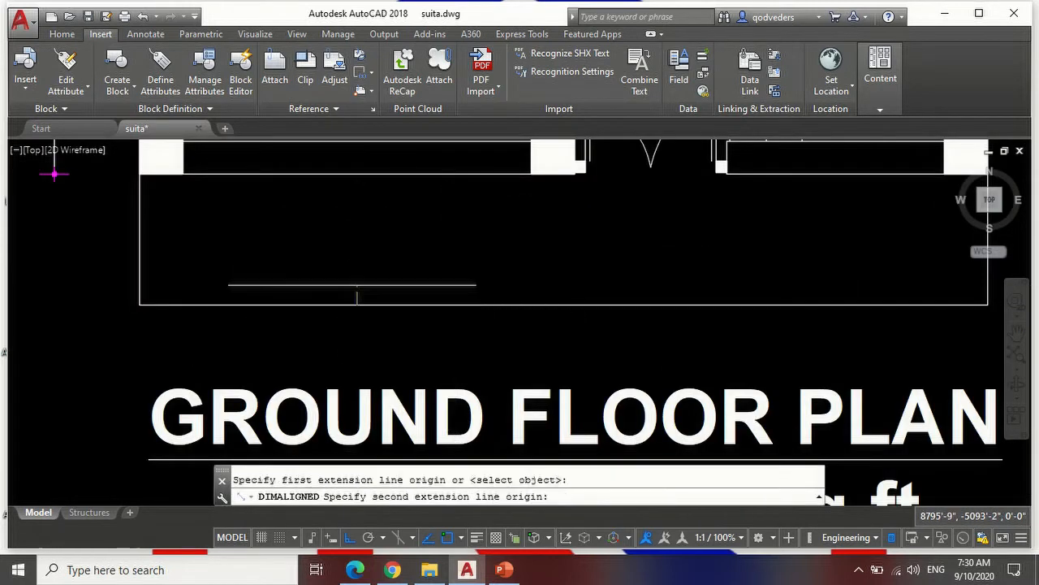
pyautogui.click(357, 174)
pyautogui.click(403, 227)
pyautogui.scroll(-5, 494, 268)
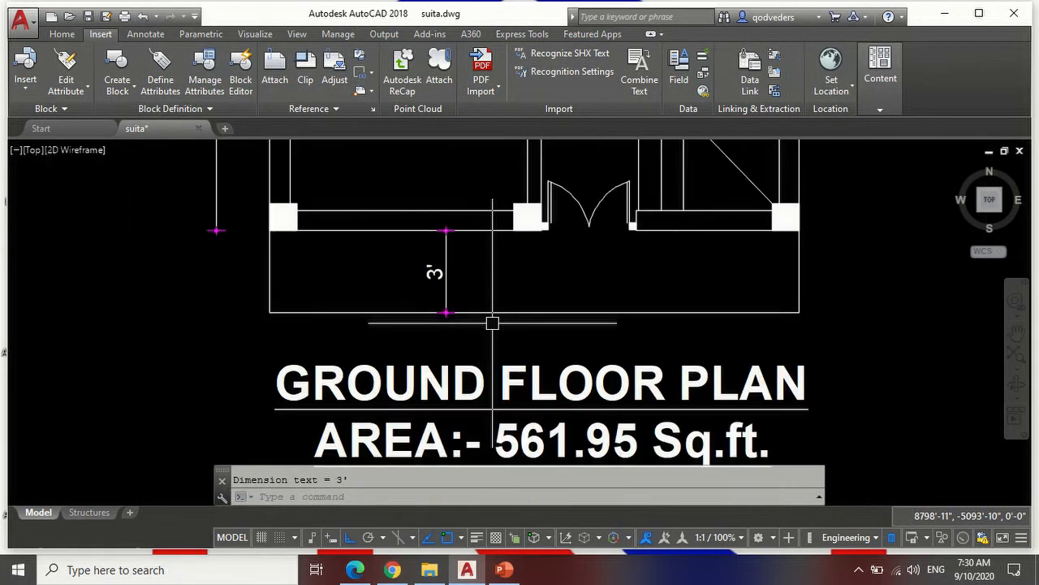
# Attach Image (60).jpg as a reference, inserting it left of the ground floor plan with a scale factor of 500.
pyautogui.scroll(-2, 531, 378)
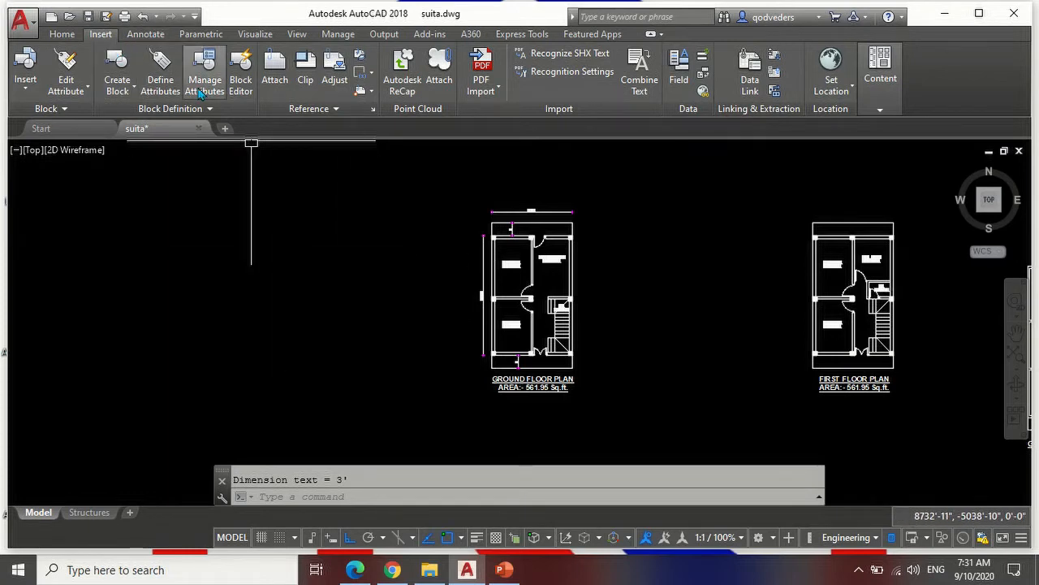
pyautogui.click(275, 69)
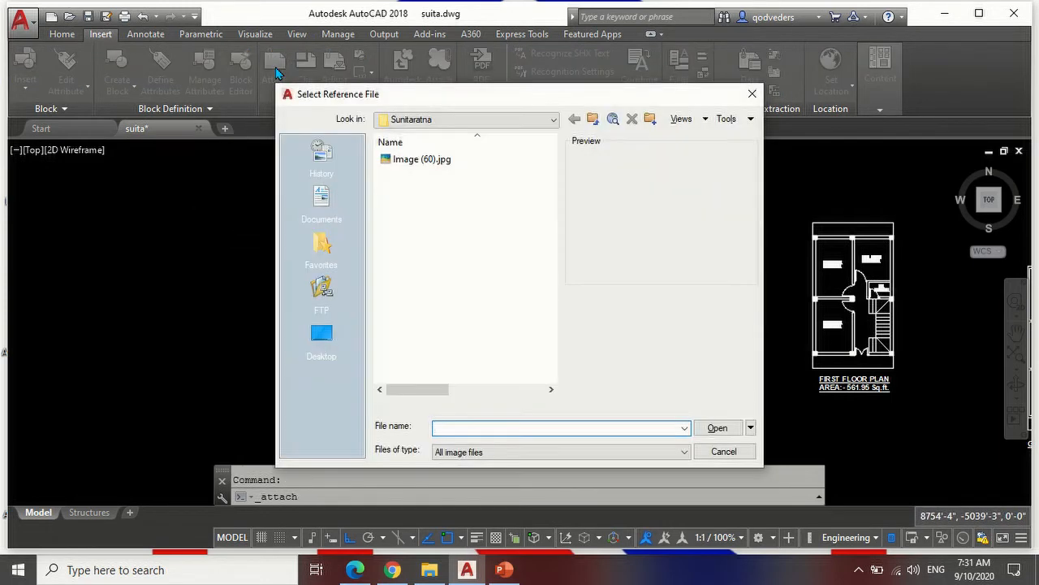
pyautogui.click(422, 160)
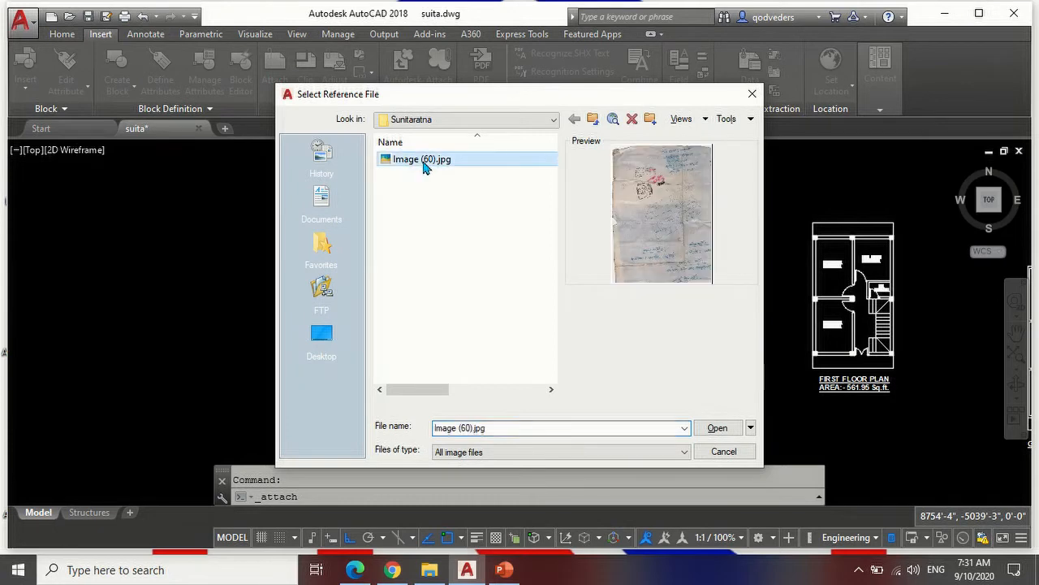
pyautogui.click(702, 426)
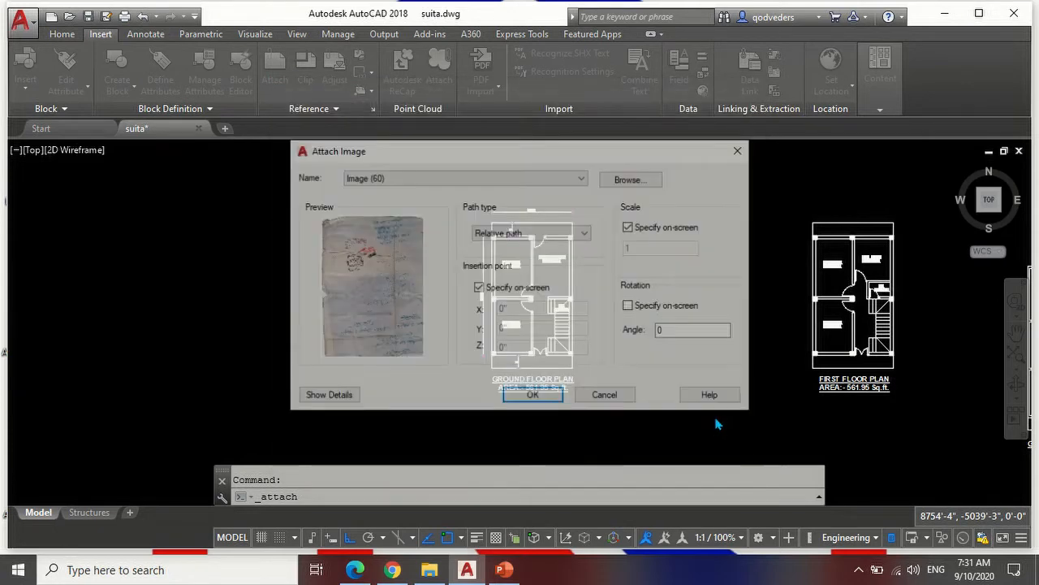
pyautogui.click(533, 397)
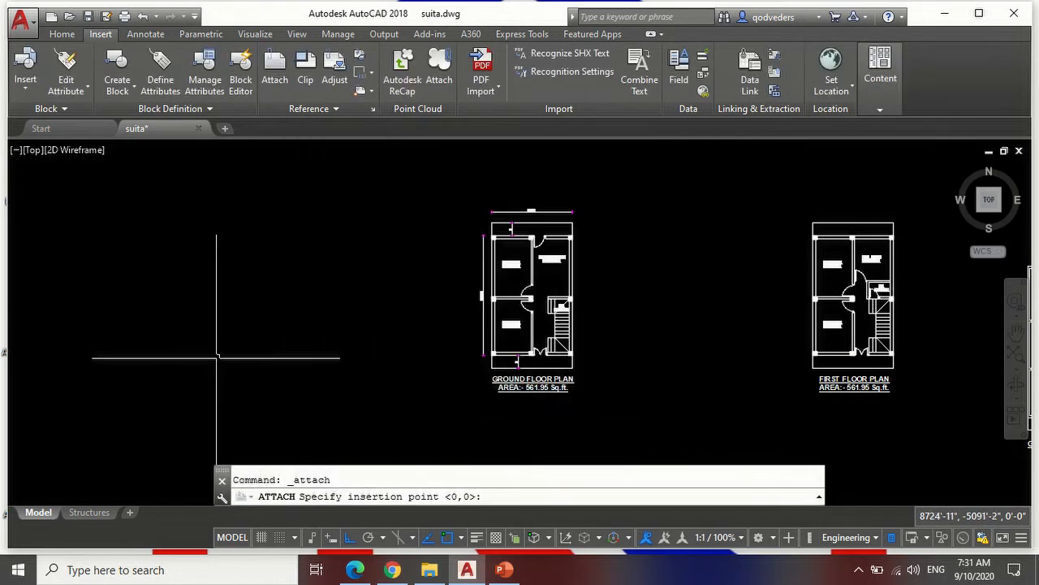
pyautogui.click(173, 341)
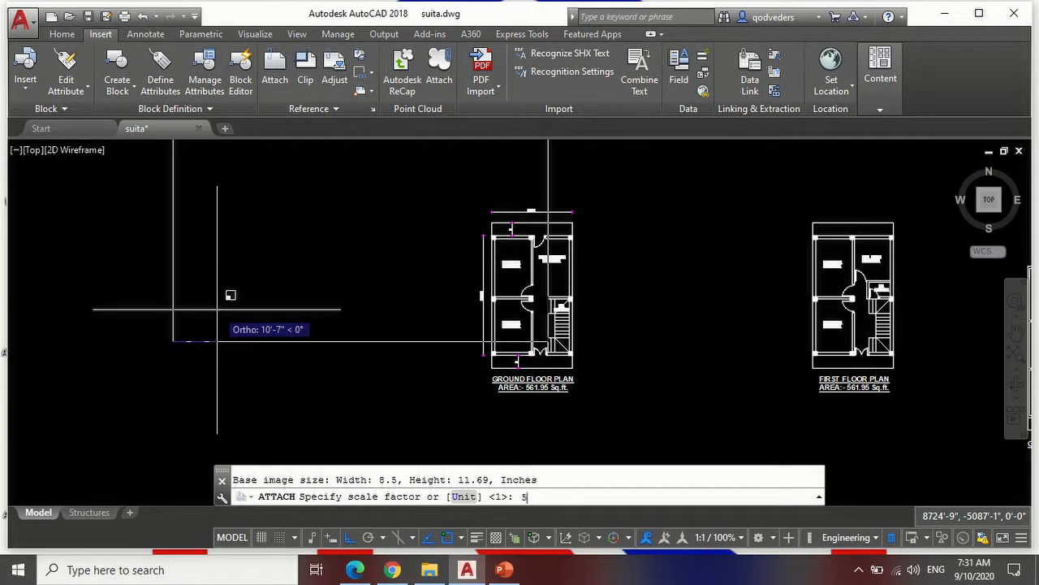
pyautogui.press('Return')
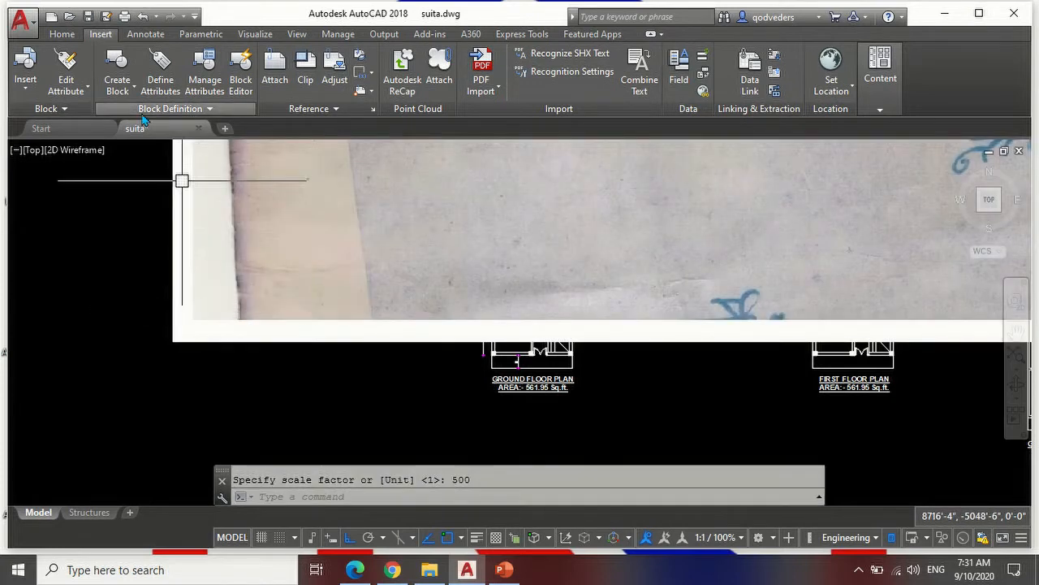
# Move the attached map image horizontally to the empty area left of both location plans.
pyautogui.scroll(-2, 264, 351)
pyautogui.scroll(-4, 349, 418)
pyautogui.scroll(3, 386, 349)
pyautogui.scroll(2, 422, 309)
pyautogui.scroll(-3, 460, 263)
pyautogui.scroll(2, 451, 215)
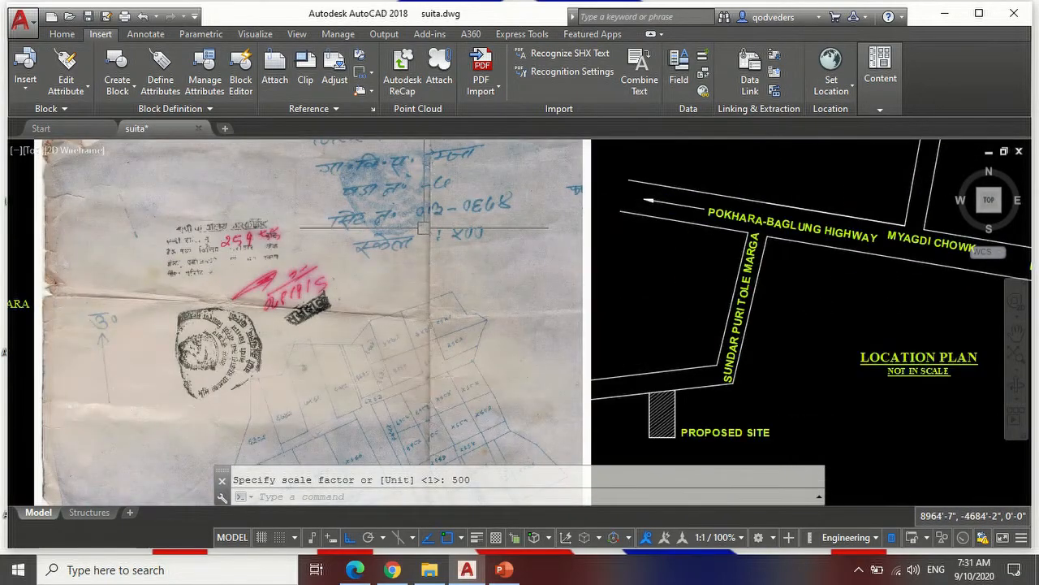
pyautogui.scroll(-4, 504, 231)
pyautogui.scroll(2, 544, 240)
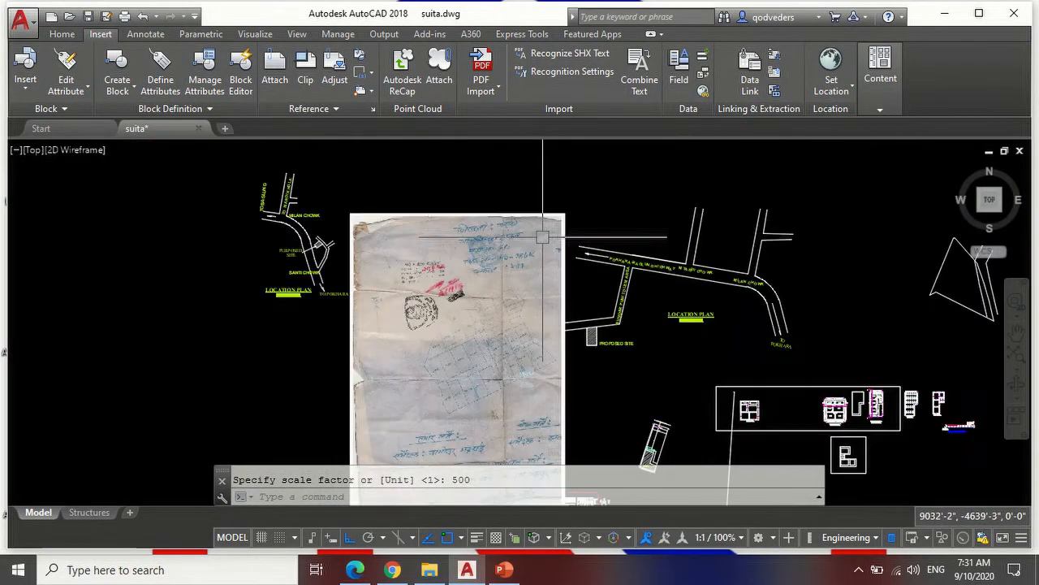
pyautogui.press('Return')
pyautogui.scroll(4, 580, 212)
pyautogui.click(563, 228)
pyautogui.click(517, 203)
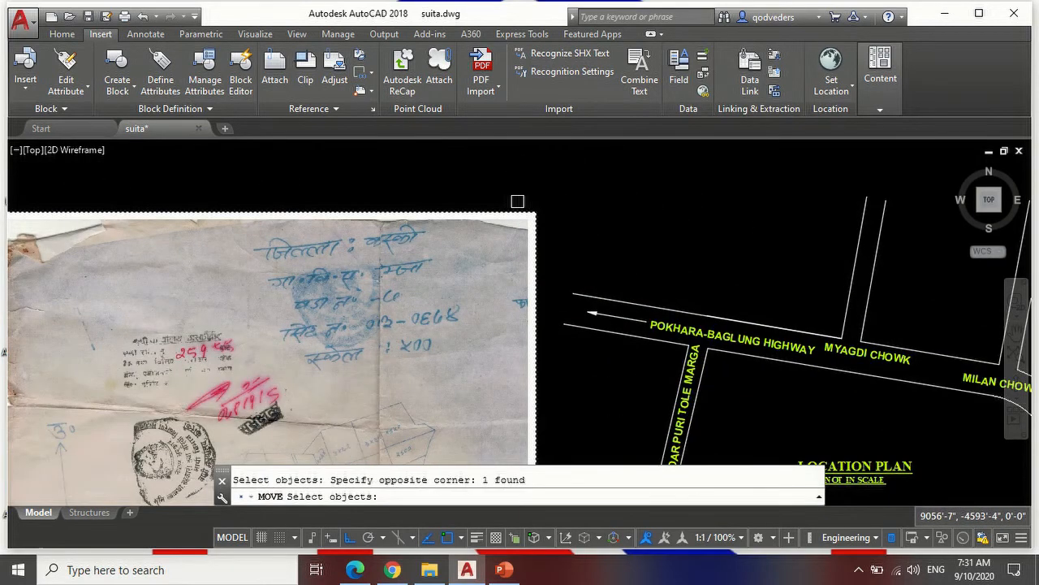
pyautogui.scroll(-4, 596, 221)
pyautogui.press('Return')
pyautogui.click(536, 253)
pyautogui.scroll(-4, 527, 255)
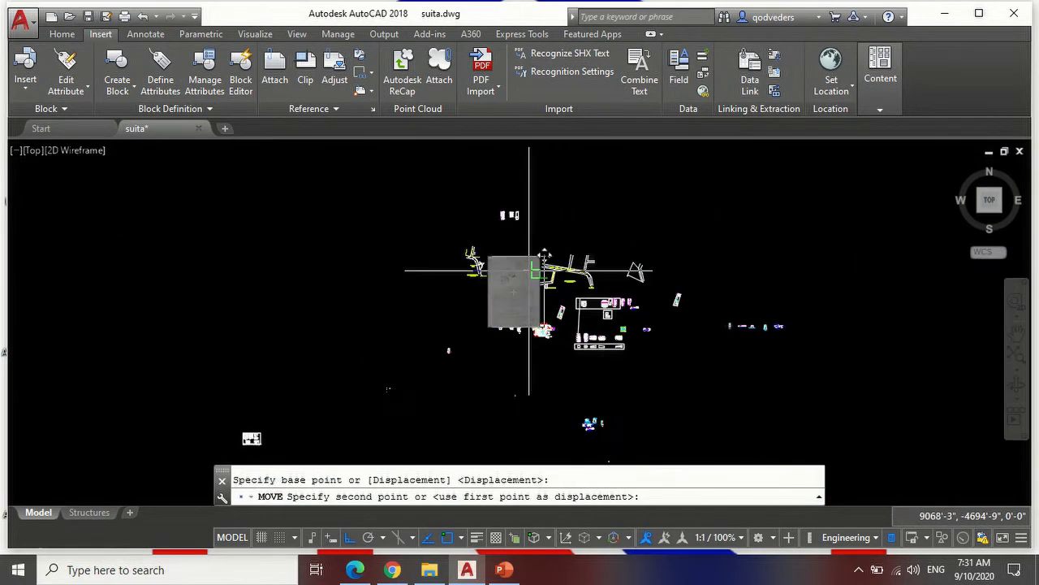
pyautogui.click(426, 291)
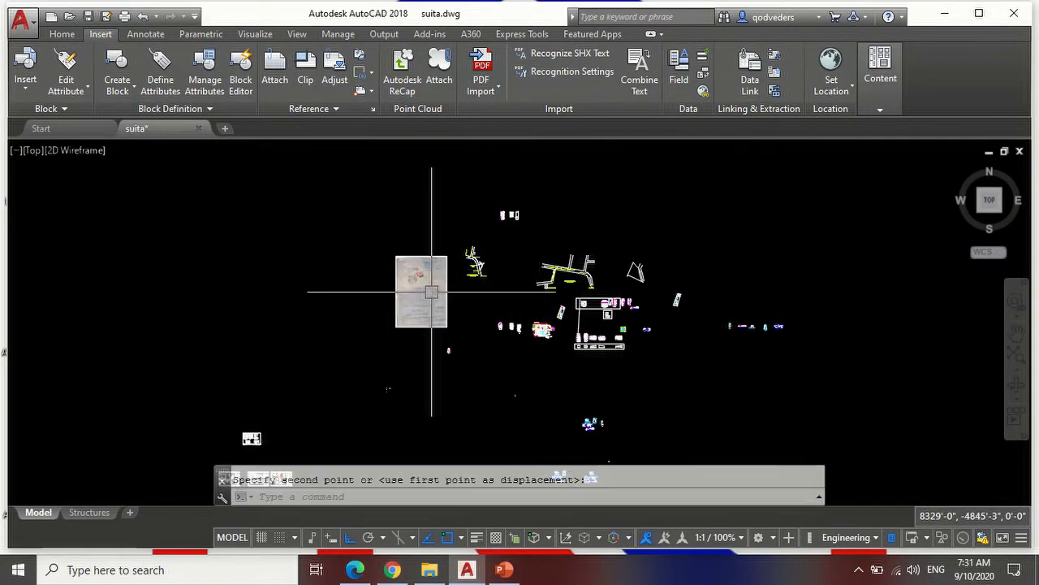
# Start a polyline at the upper-left corner of the site parcel on the map and trace its short top edge with ortho off.
pyautogui.scroll(3, 423, 292)
pyautogui.scroll(4, 493, 253)
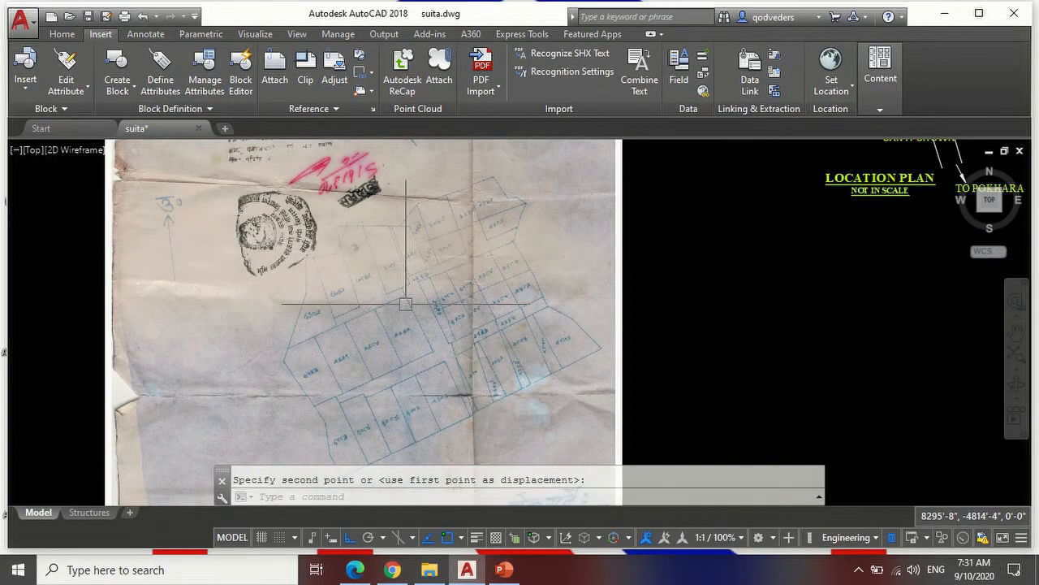
pyautogui.scroll(5, 406, 303)
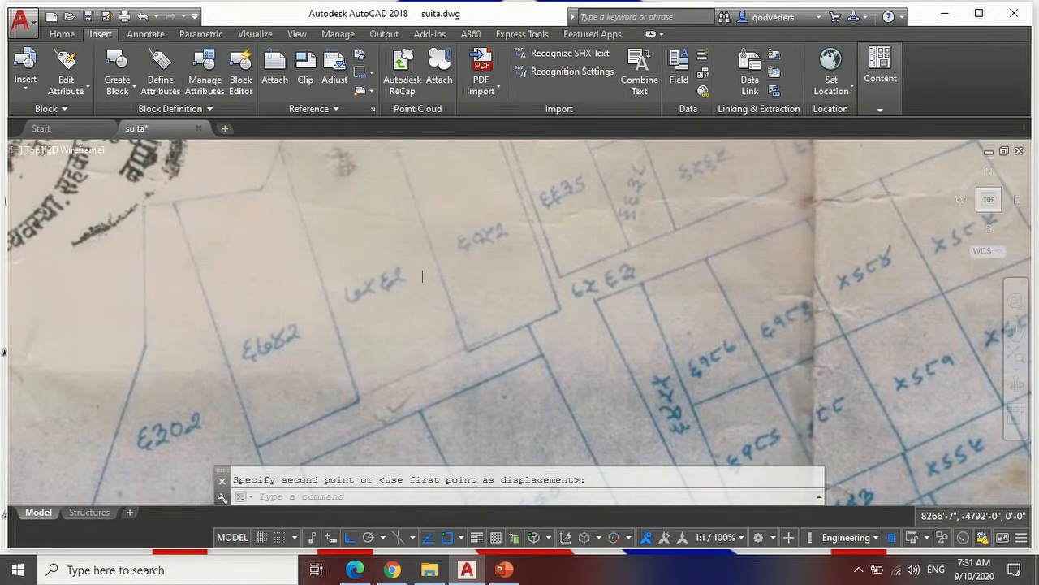
pyautogui.scroll(-2, 455, 342)
pyautogui.write('pl')
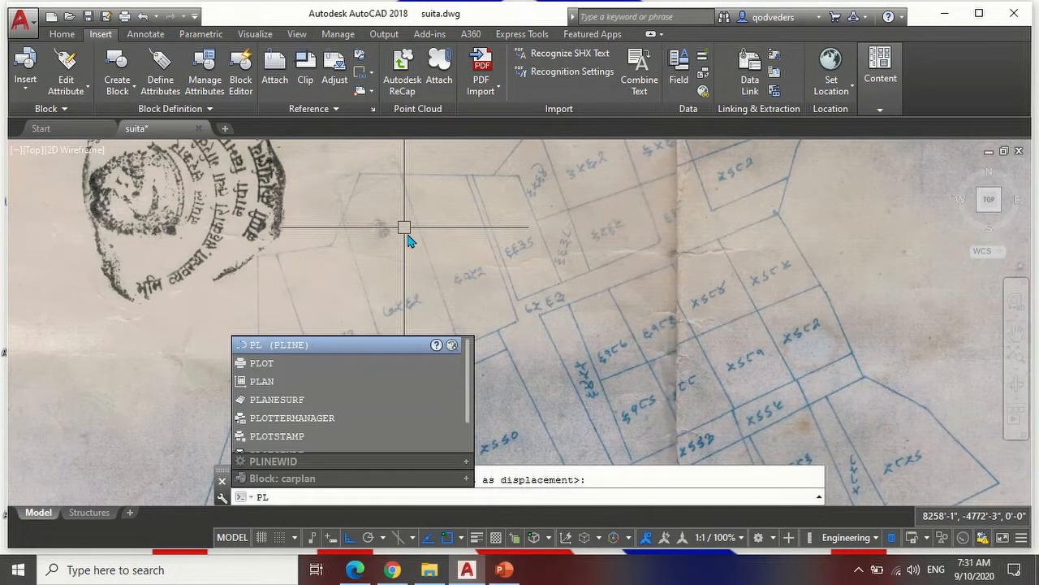
pyautogui.press('Return')
pyautogui.scroll(-2, 428, 328)
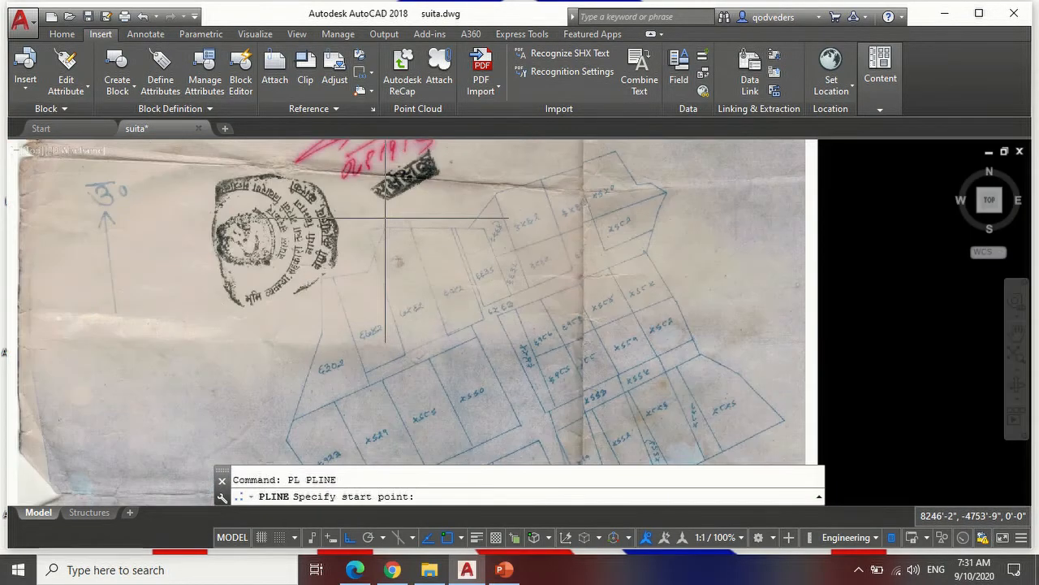
pyautogui.scroll(6, 386, 218)
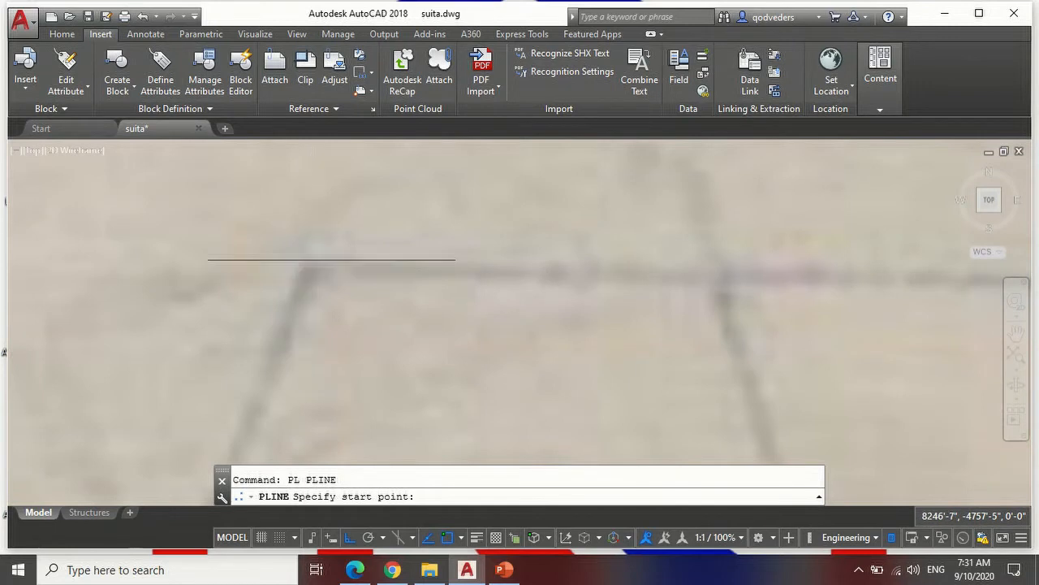
pyautogui.scroll(-2, 331, 260)
pyautogui.click(325, 267)
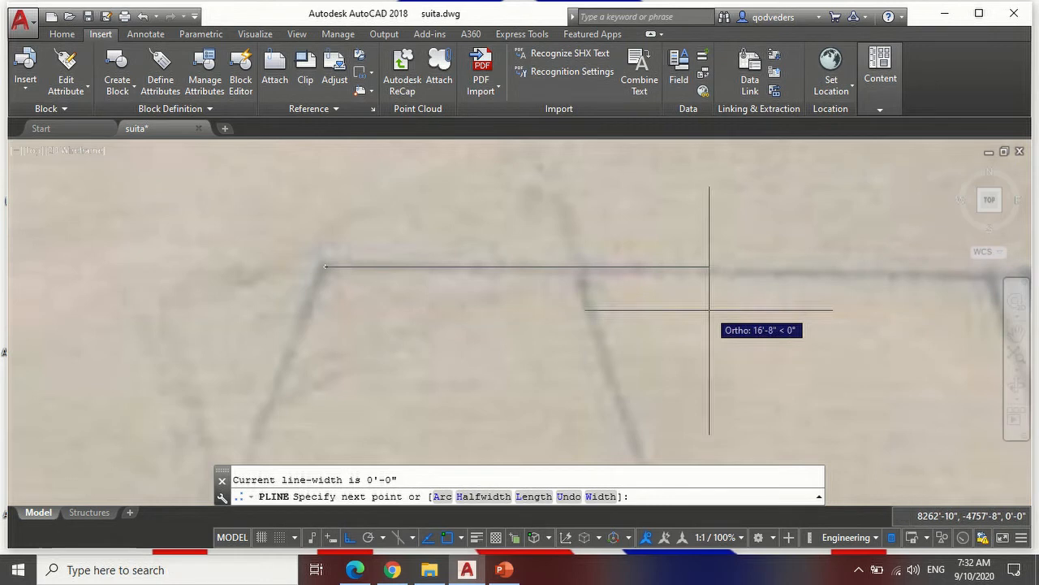
pyautogui.press('F8')
pyautogui.moveTo(726, 283); pyautogui.dragTo(599, 279, button='middle')
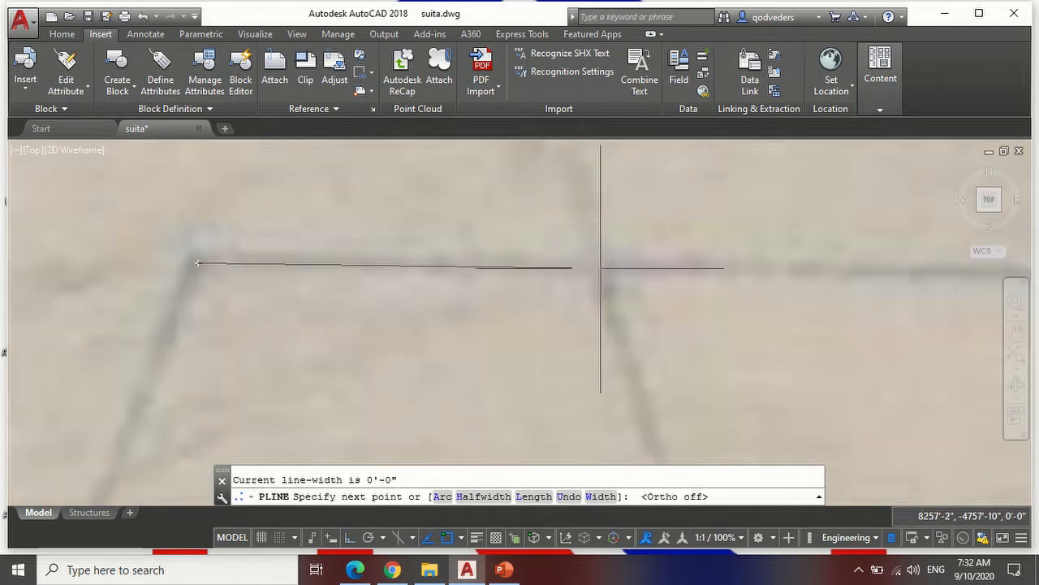
pyautogui.click(569, 270)
# Continue the polyline down the parcel's long right side and along the strip's upper edge to its right corner.
pyautogui.scroll(-5, 568, 300)
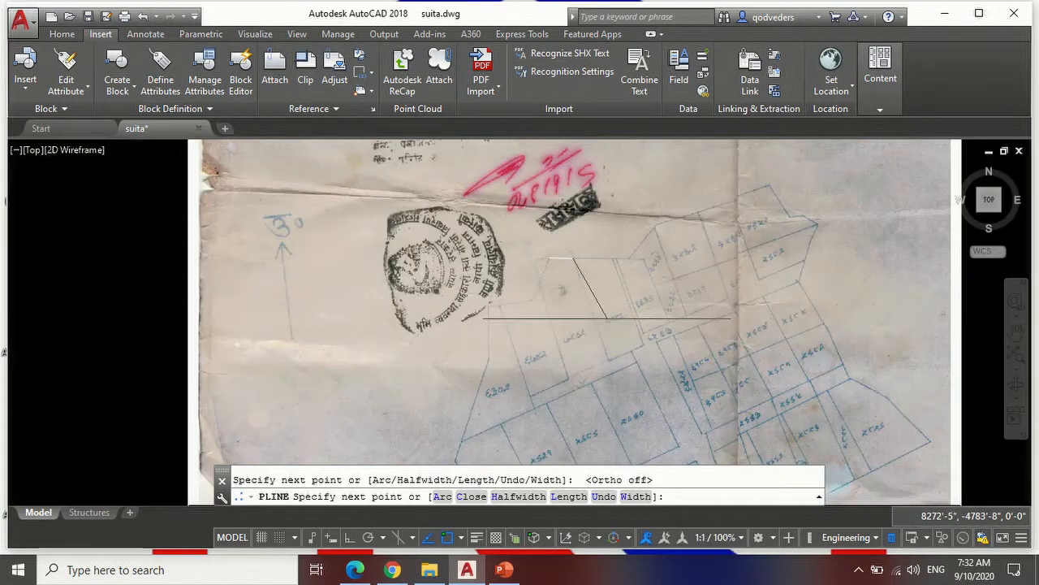
pyautogui.scroll(6, 607, 318)
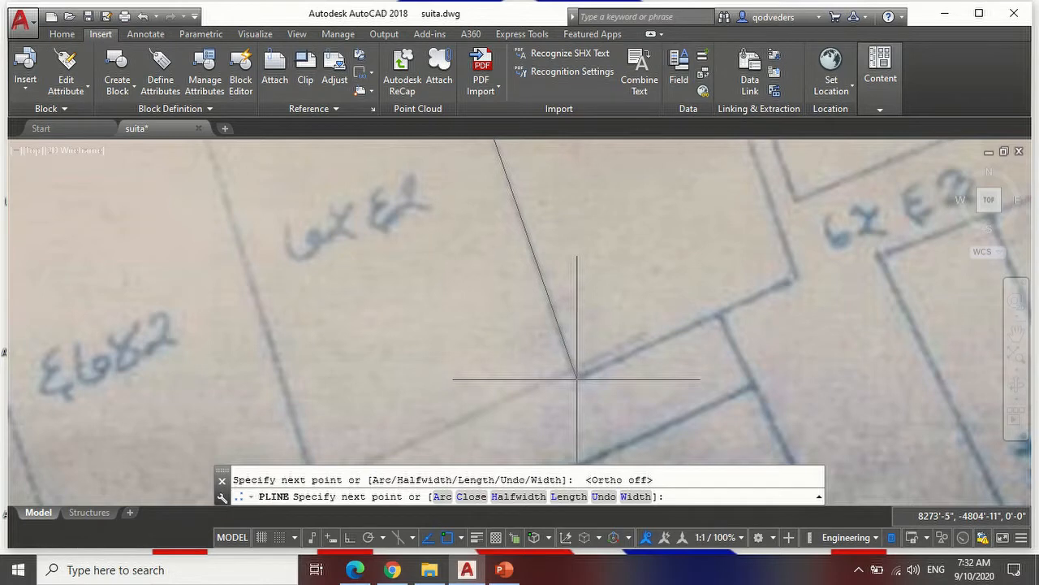
pyautogui.click(576, 378)
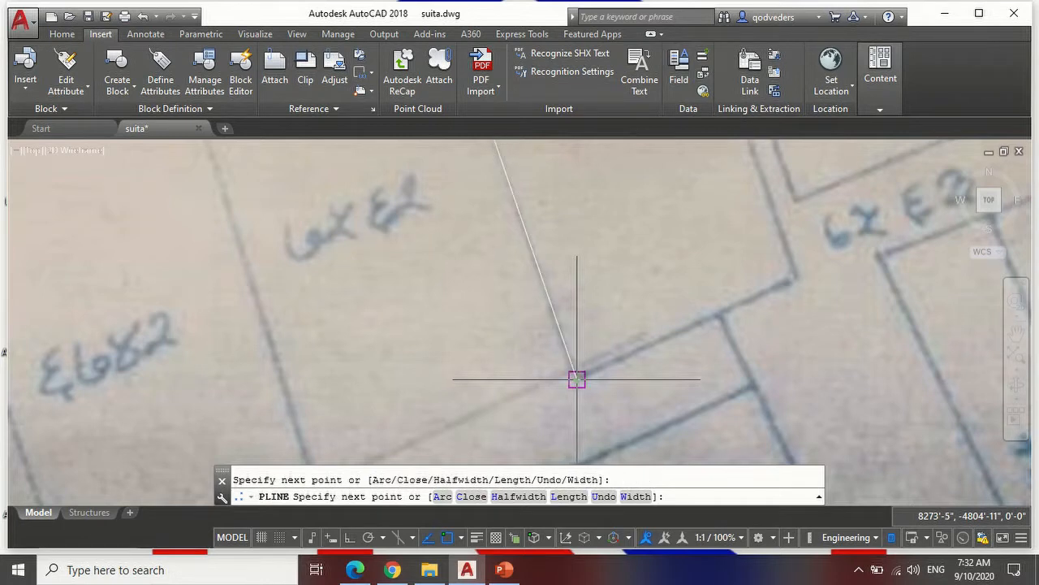
pyautogui.scroll(2, 706, 318)
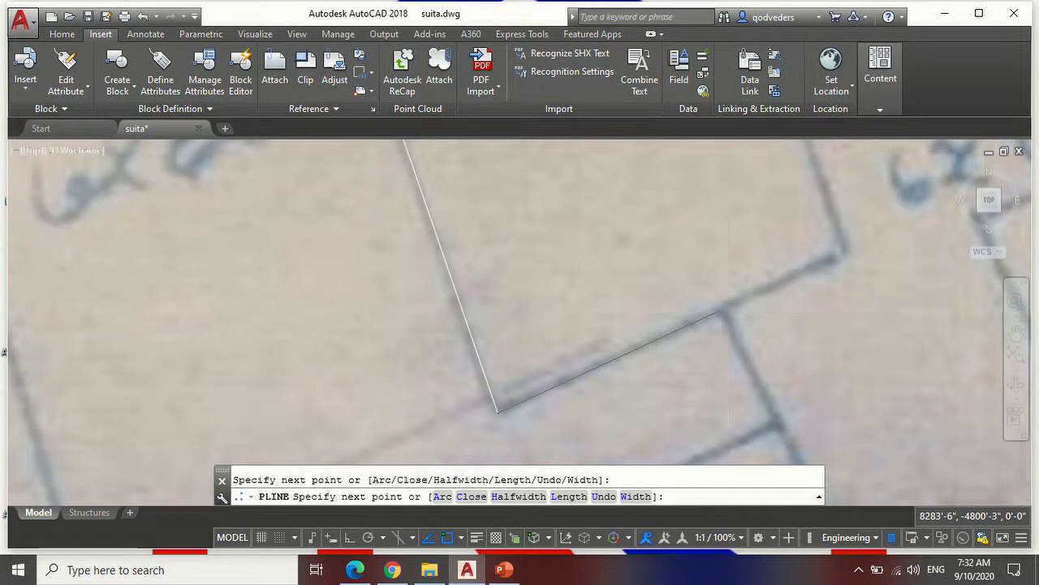
pyautogui.click(723, 310)
# Trace the short right end of the strip and its long lower edge down to the lower-left corner.
pyautogui.scroll(-2, 723, 311)
pyautogui.scroll(4, 741, 358)
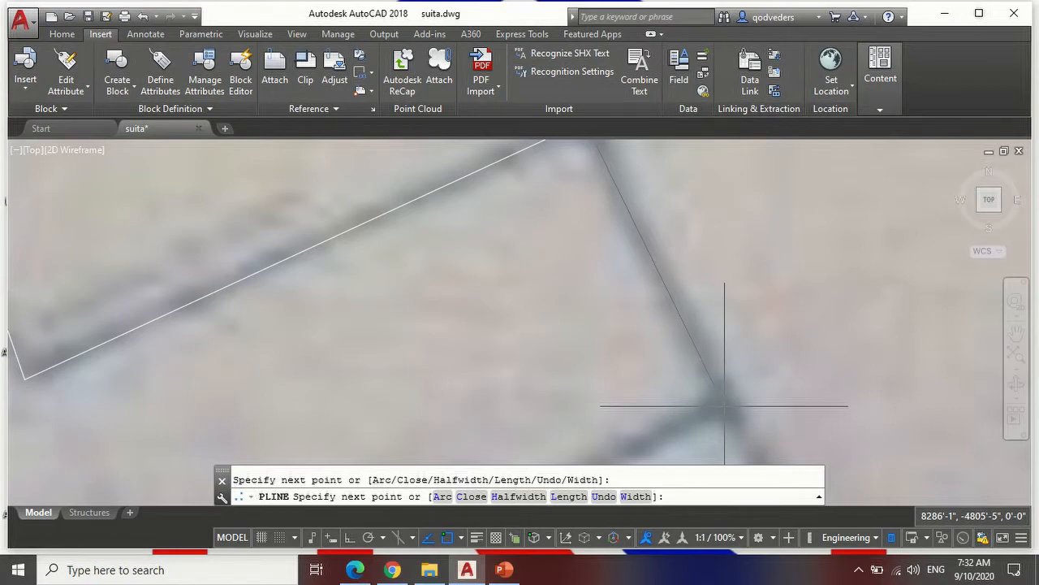
pyautogui.scroll(-3, 722, 395)
pyautogui.scroll(2, 582, 404)
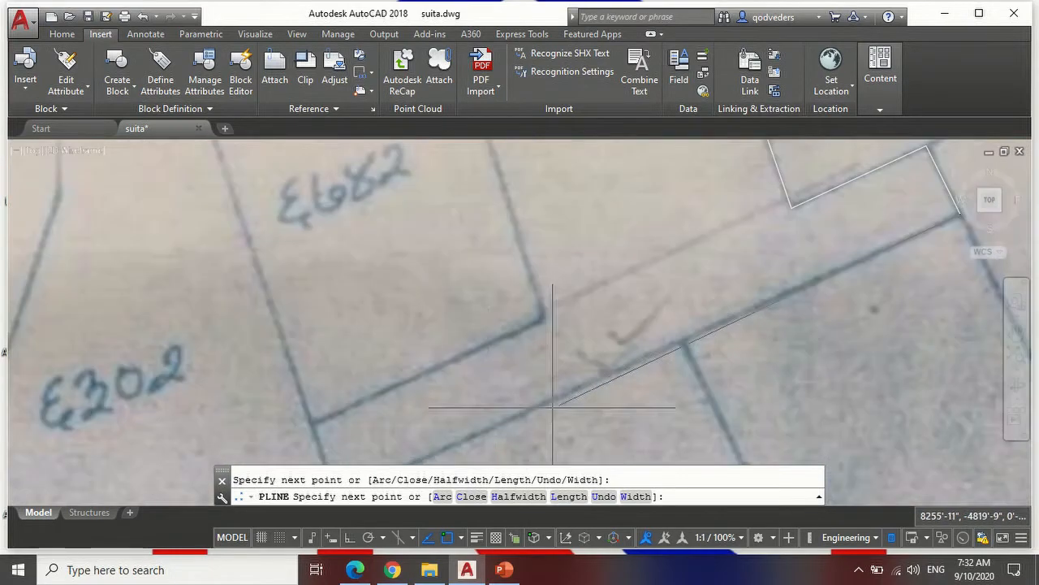
pyautogui.scroll(-2, 611, 371)
pyautogui.scroll(5, 441, 379)
pyautogui.scroll(2, 422, 403)
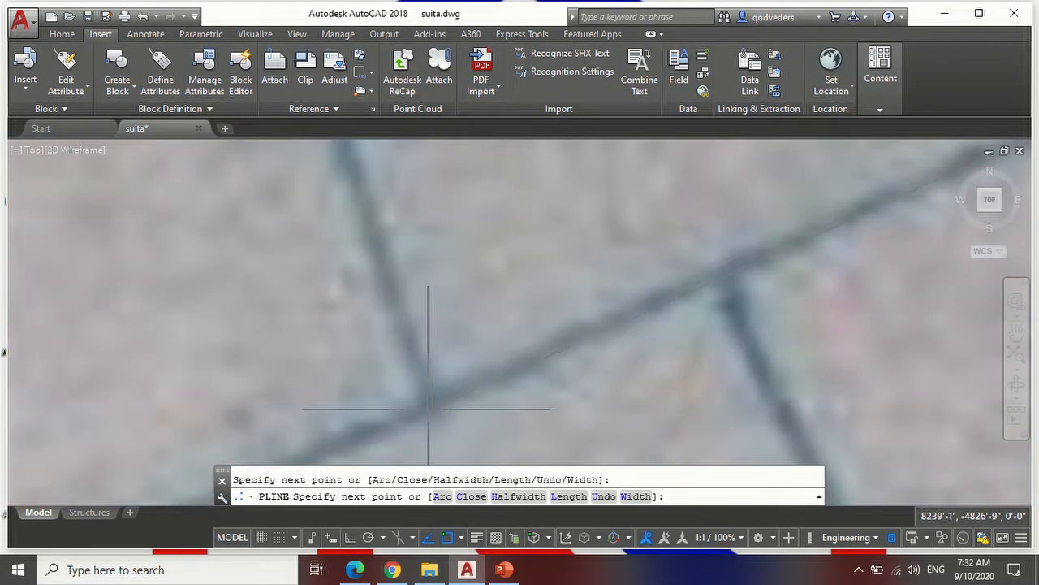
# Trace the strip's short left end and its upper edge back to the parcel's lower-left inner corner.
pyautogui.scroll(-3, 430, 406)
pyautogui.scroll(3, 429, 336)
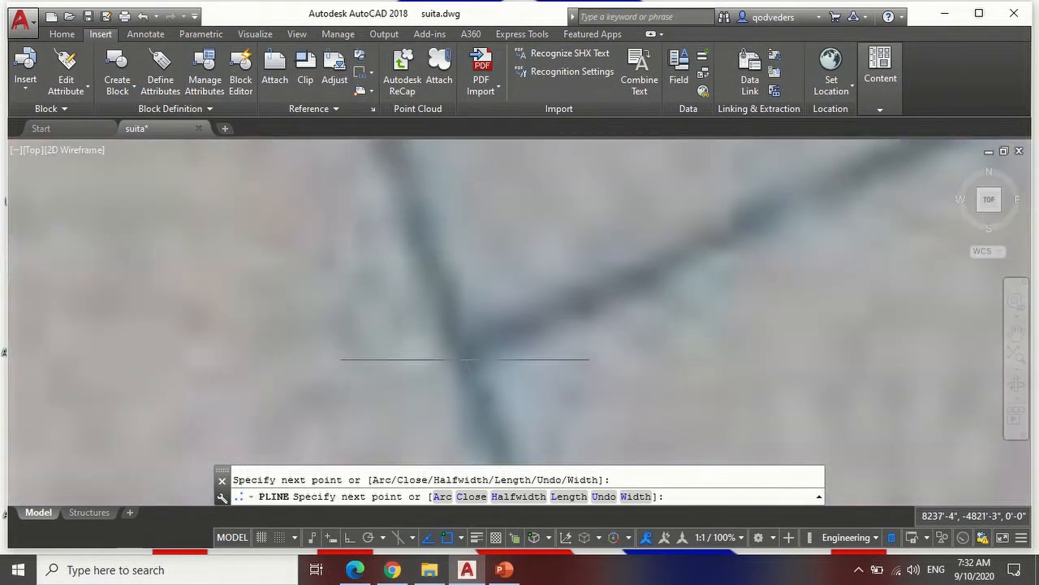
pyautogui.scroll(-2, 456, 343)
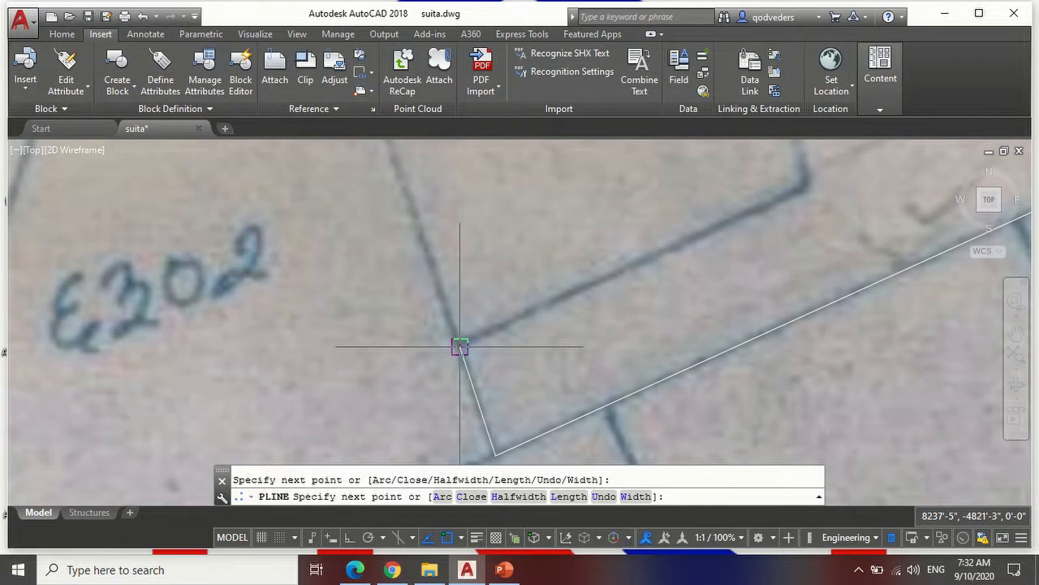
pyautogui.scroll(-3, 537, 276)
pyautogui.scroll(5, 568, 293)
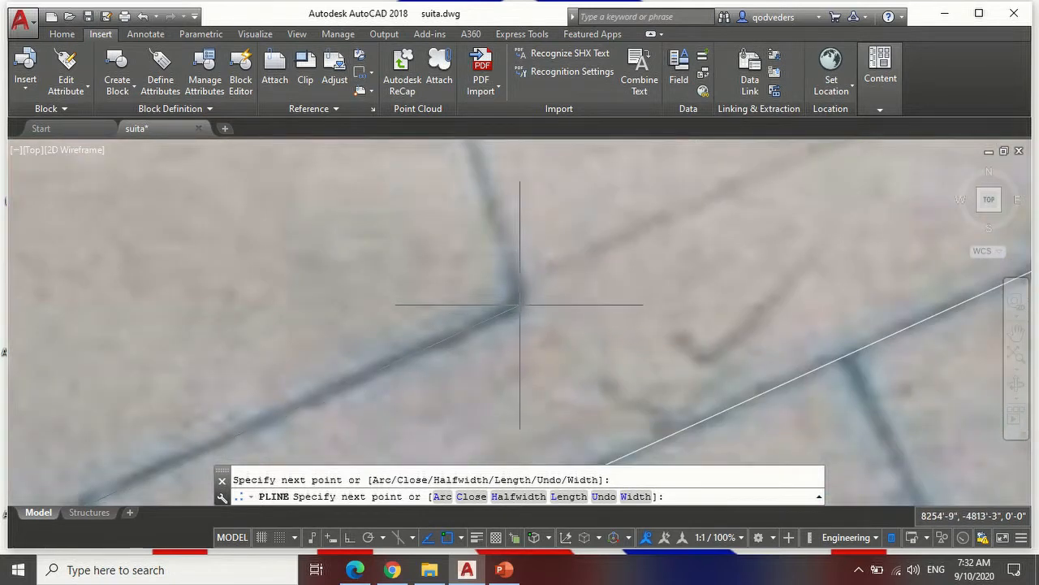
# Trace the parcel's long left side and slanted upper-left edge back to the start point and finish the polyline.
pyautogui.scroll(-5, 529, 308)
pyautogui.scroll(4, 534, 371)
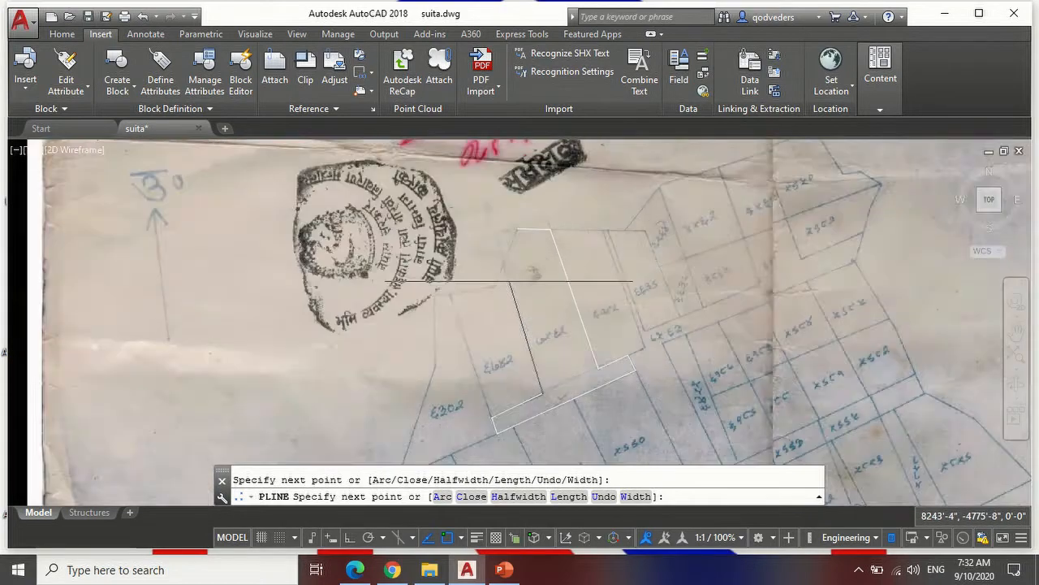
pyautogui.scroll(2, 492, 265)
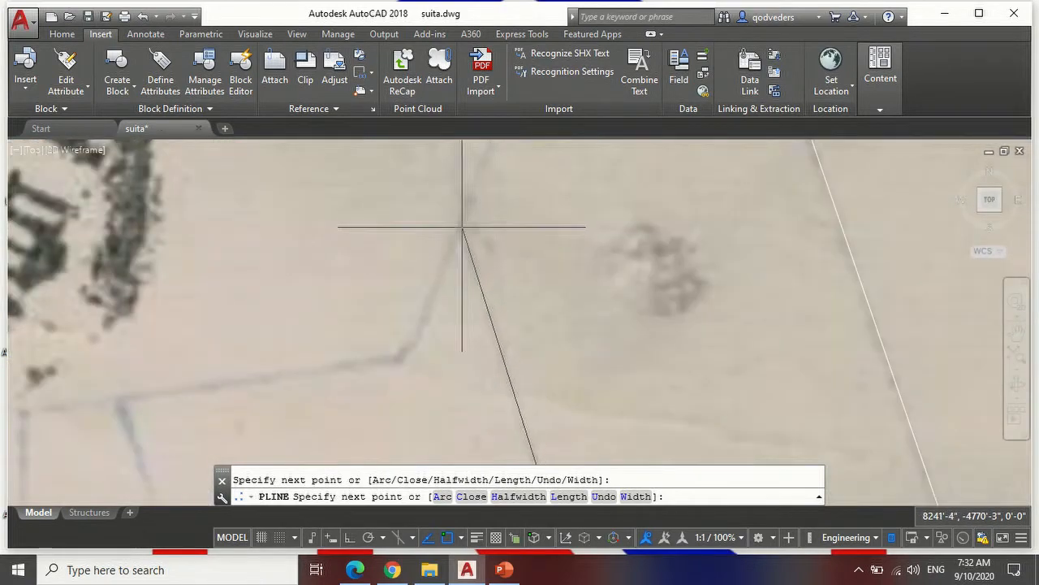
pyautogui.scroll(-3, 459, 228)
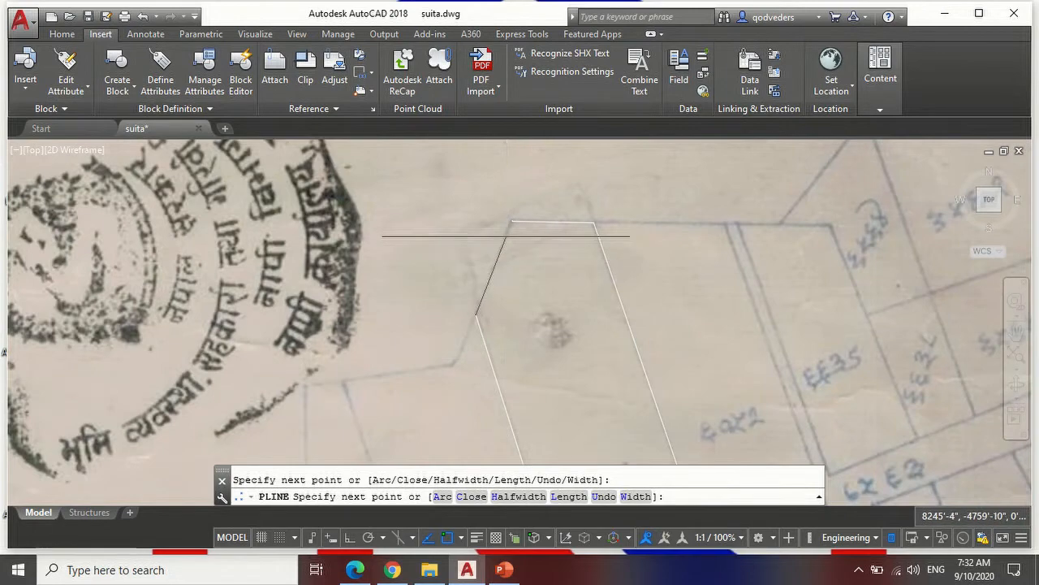
pyautogui.scroll(-5, 549, 233)
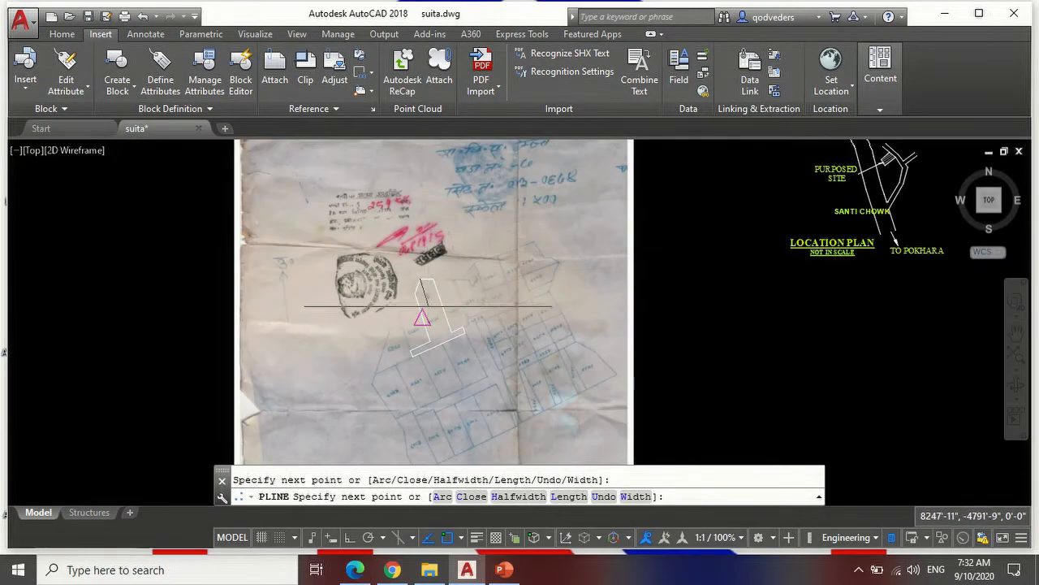
pyautogui.press('Return')
pyautogui.scroll(4, 451, 322)
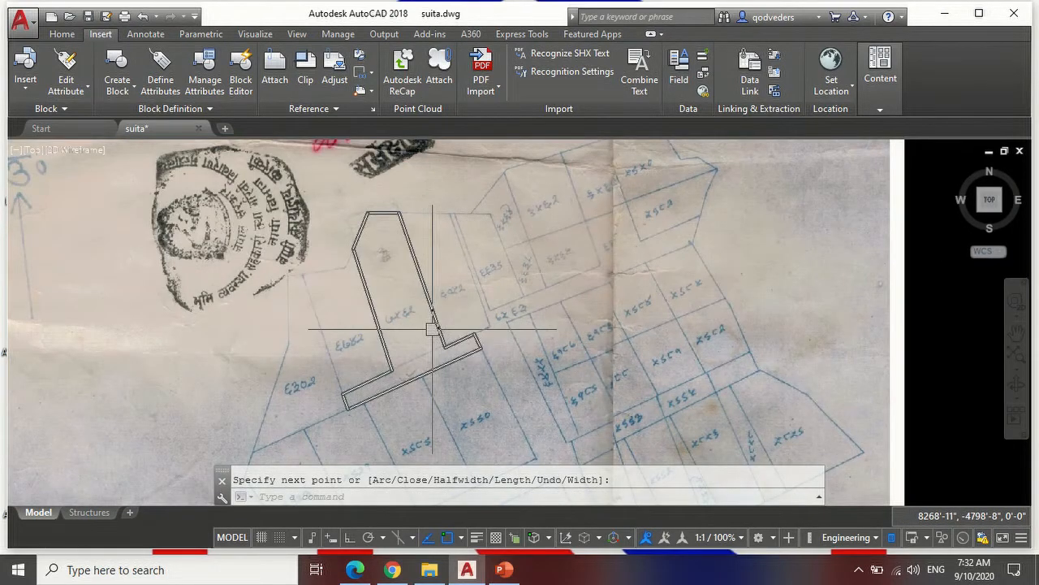
pyautogui.scroll(-2, 560, 266)
pyautogui.scroll(3, 468, 307)
pyautogui.press('Escape')
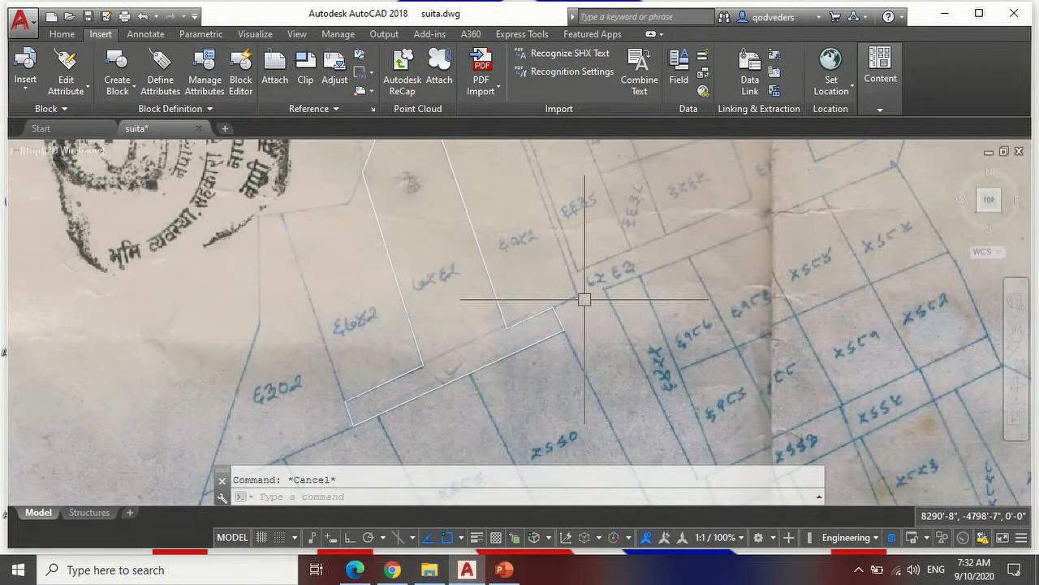
# Copy the traced parcel outline to the empty area left of the map image.
pyautogui.write('co')
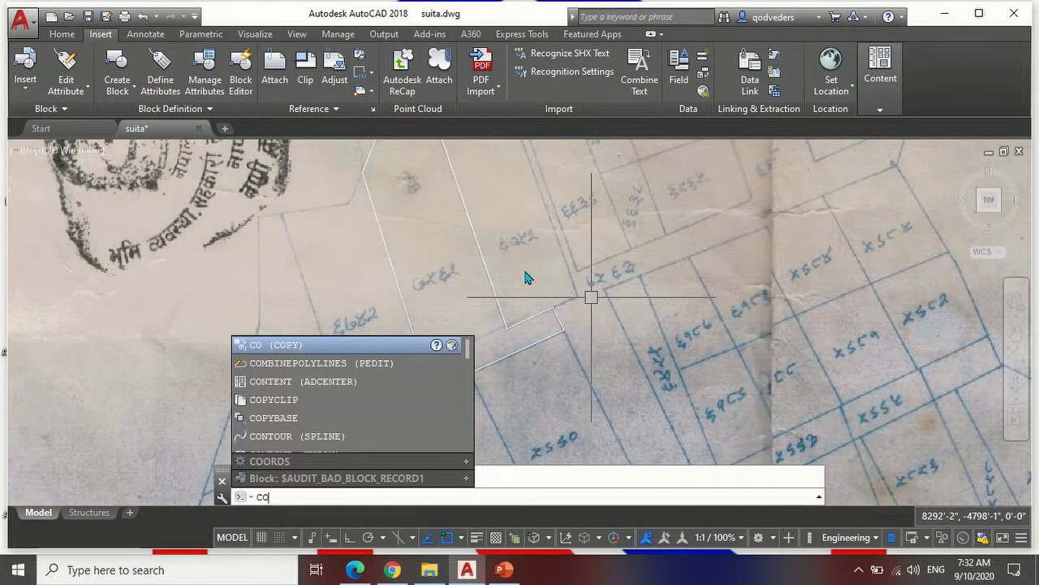
pyautogui.press('Return')
pyautogui.click(497, 287)
pyautogui.scroll(-6, 492, 288)
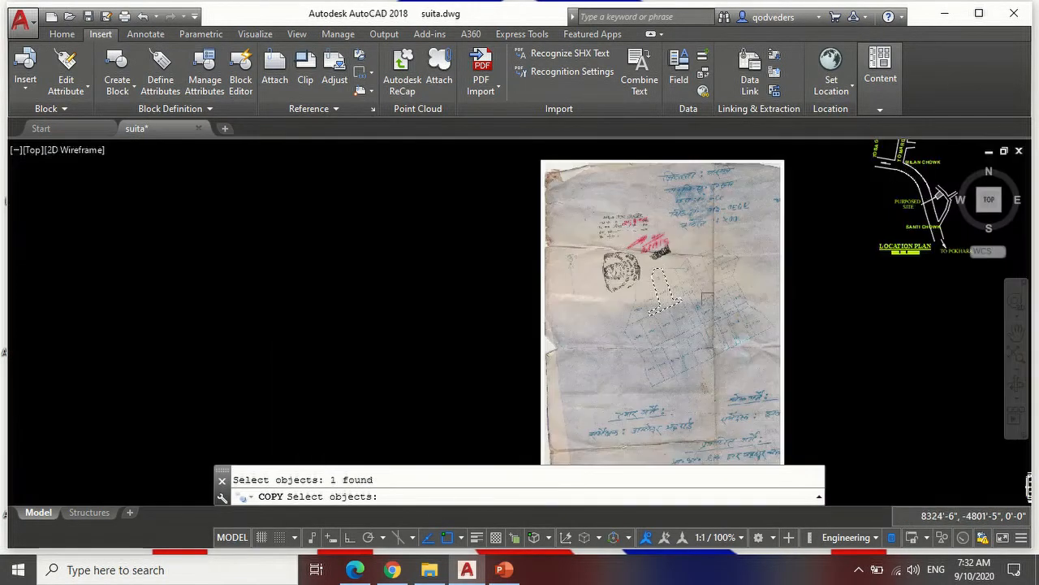
pyautogui.press('Return')
pyautogui.click(650, 311)
pyautogui.scroll(-2, 650, 312)
pyautogui.click(448, 334)
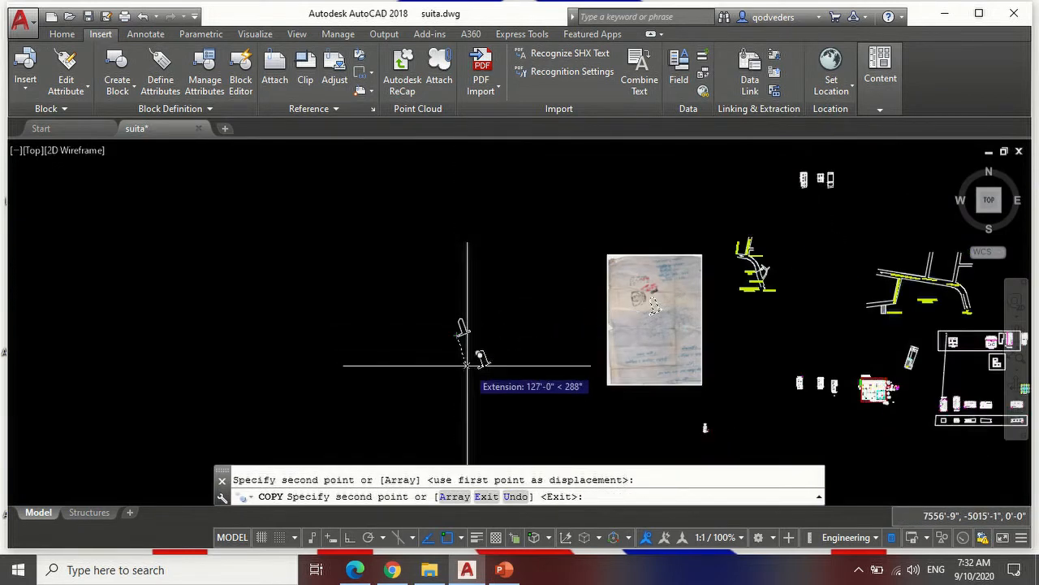
pyautogui.press('Return')
# List the properties of the copied parcel outline and check its area in square feet.
pyautogui.scroll(7, 463, 339)
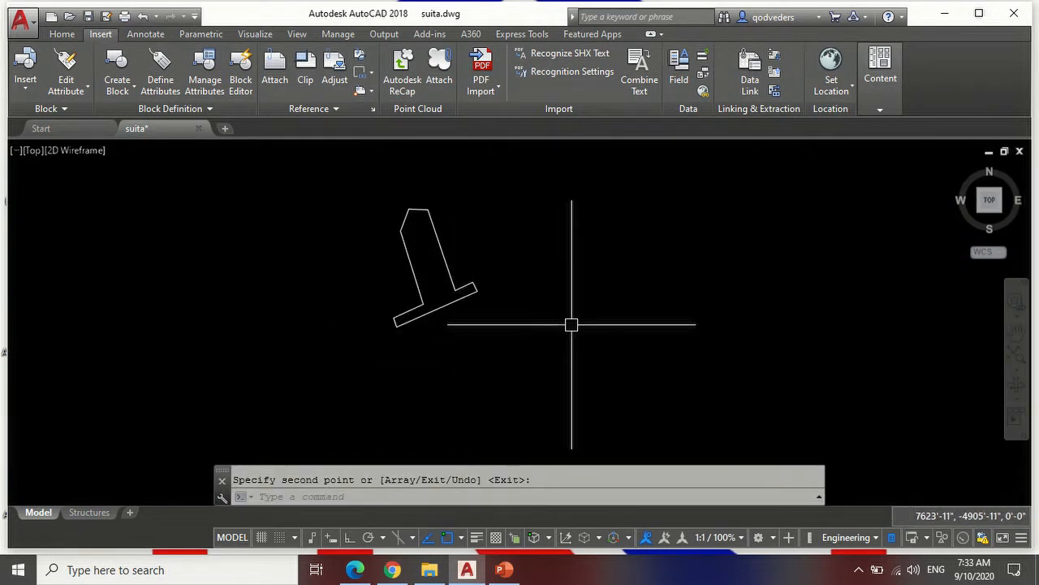
pyautogui.write('1i')
pyautogui.press('Return')
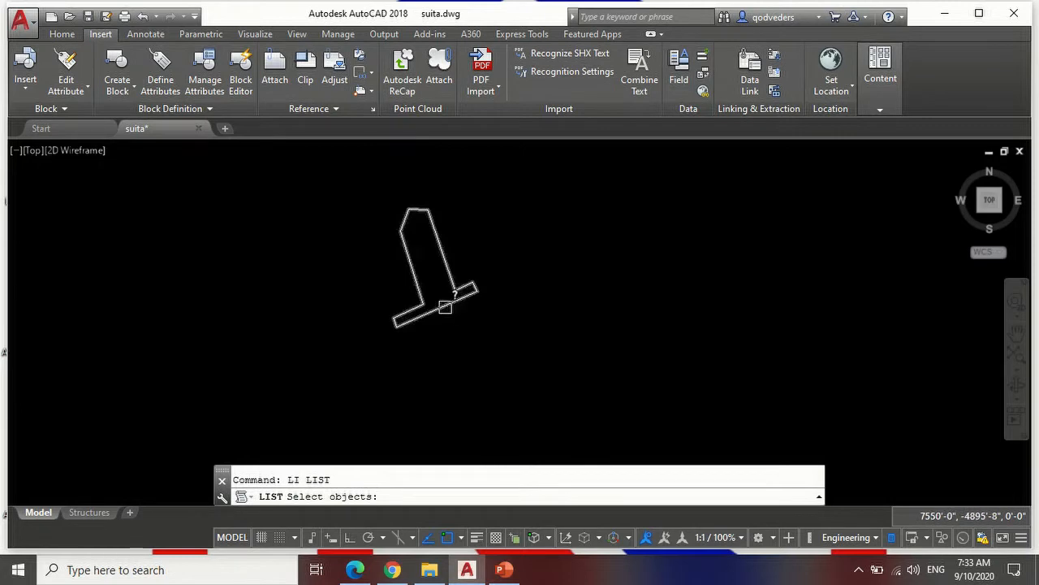
pyautogui.click(452, 305)
pyautogui.press('Return')
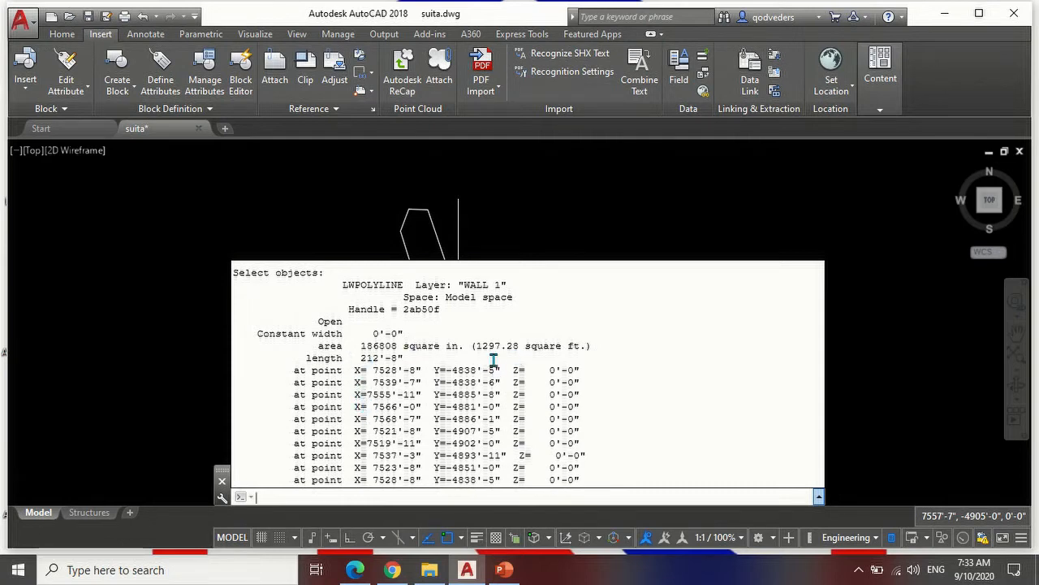
pyautogui.click(524, 346)
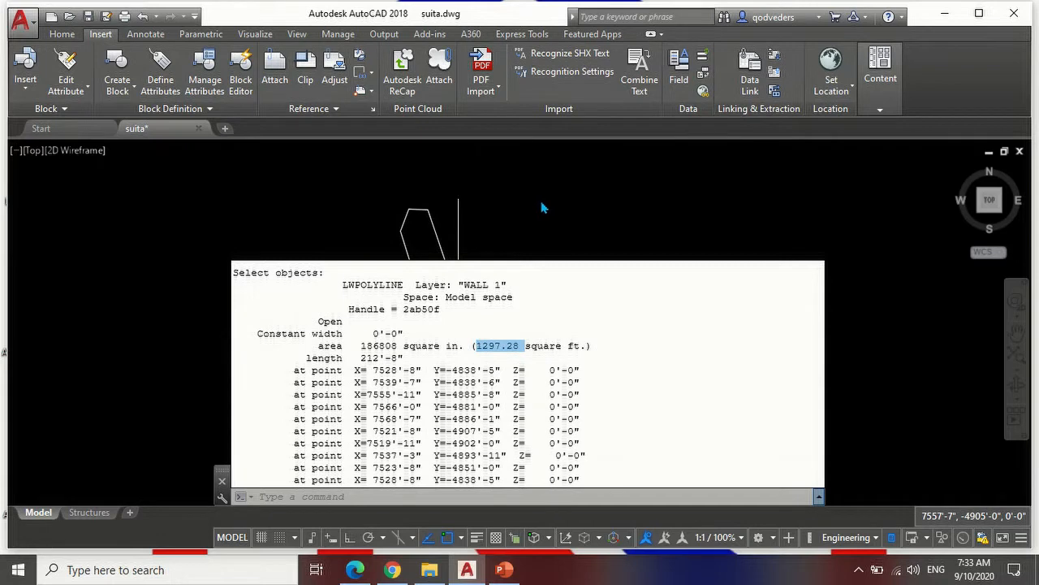
pyautogui.press('Escape')
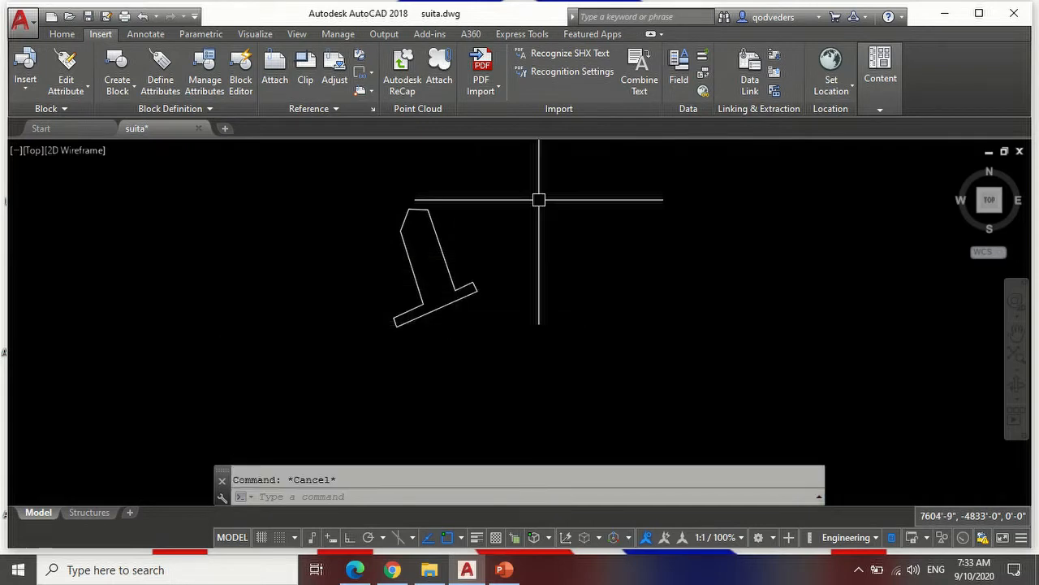
# Copy the ground floor plan with its dimensions and title to the empty area left of the copied parcel outline.
pyautogui.scroll(-5, 480, 325)
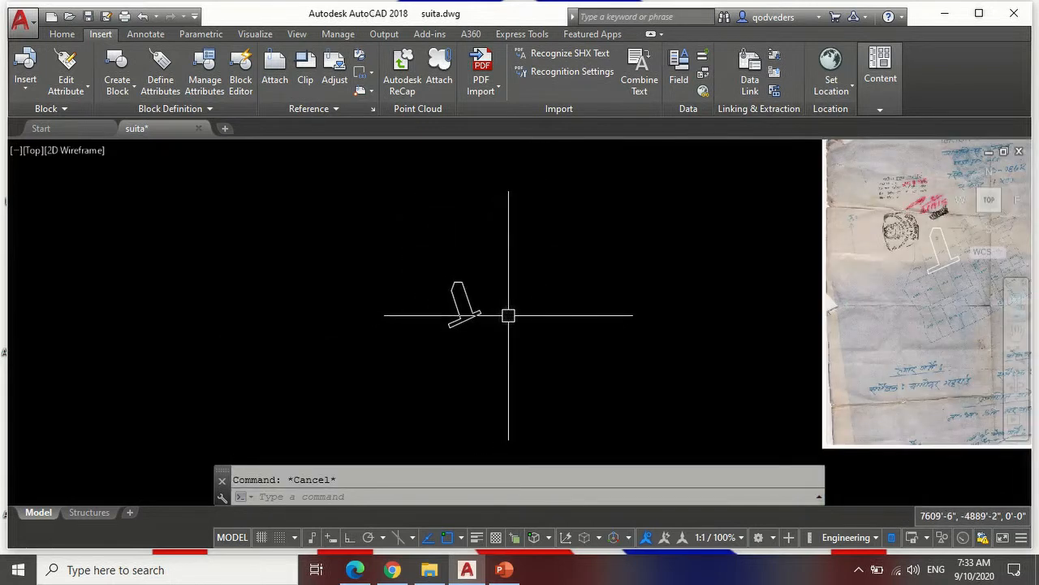
pyautogui.scroll(-8, 479, 296)
pyautogui.scroll(4, 463, 345)
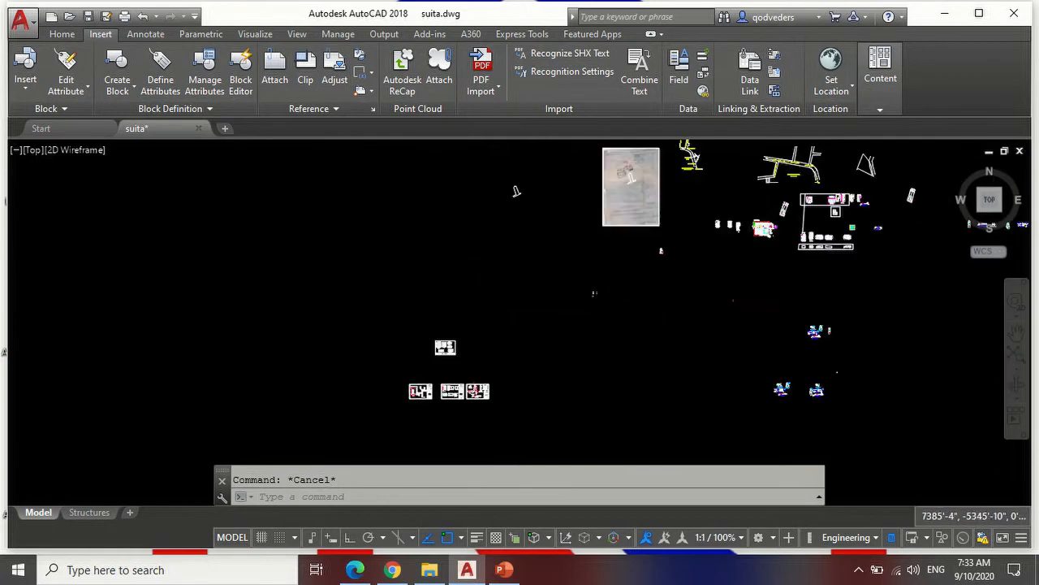
pyautogui.scroll(-4, 511, 294)
pyautogui.scroll(3, 598, 239)
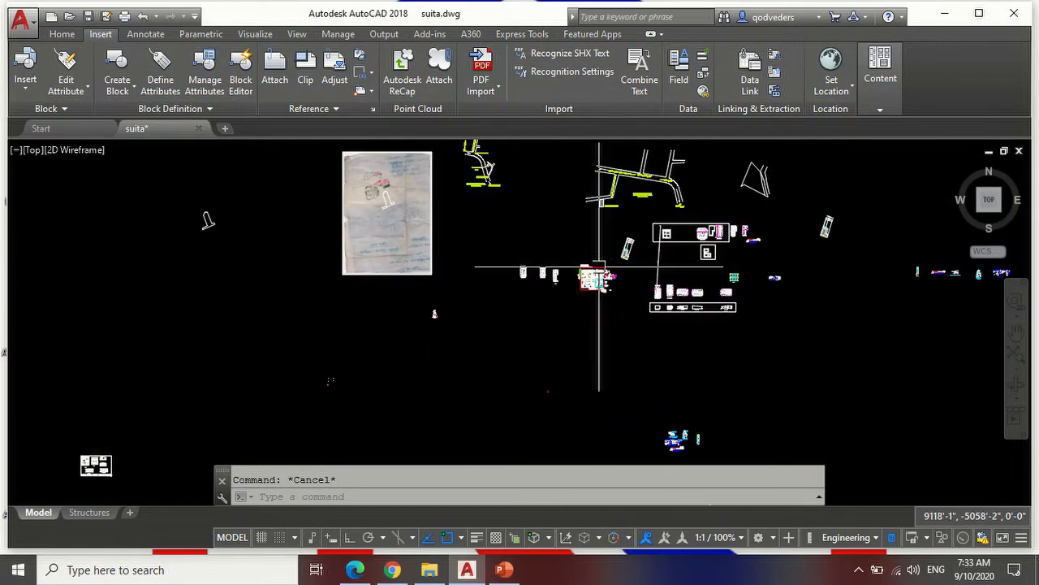
pyautogui.scroll(3, 550, 269)
pyautogui.write('co')
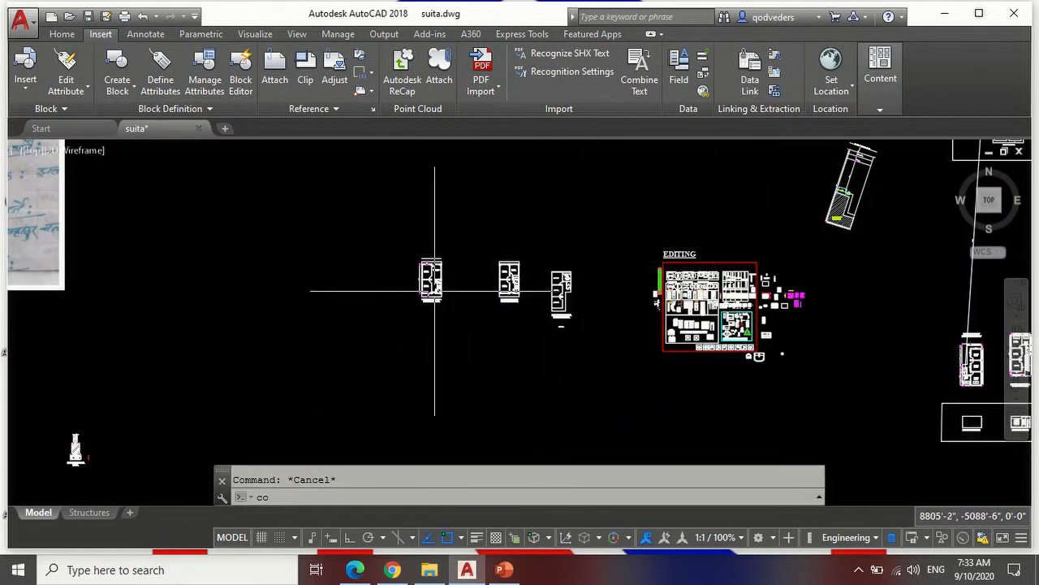
pyautogui.press('Return')
pyautogui.scroll(6, 438, 285)
pyautogui.scroll(-4, 528, 362)
pyautogui.click(451, 255)
pyautogui.click(574, 417)
pyautogui.press('Return')
pyautogui.click(583, 372)
pyautogui.scroll(-9, 655, 397)
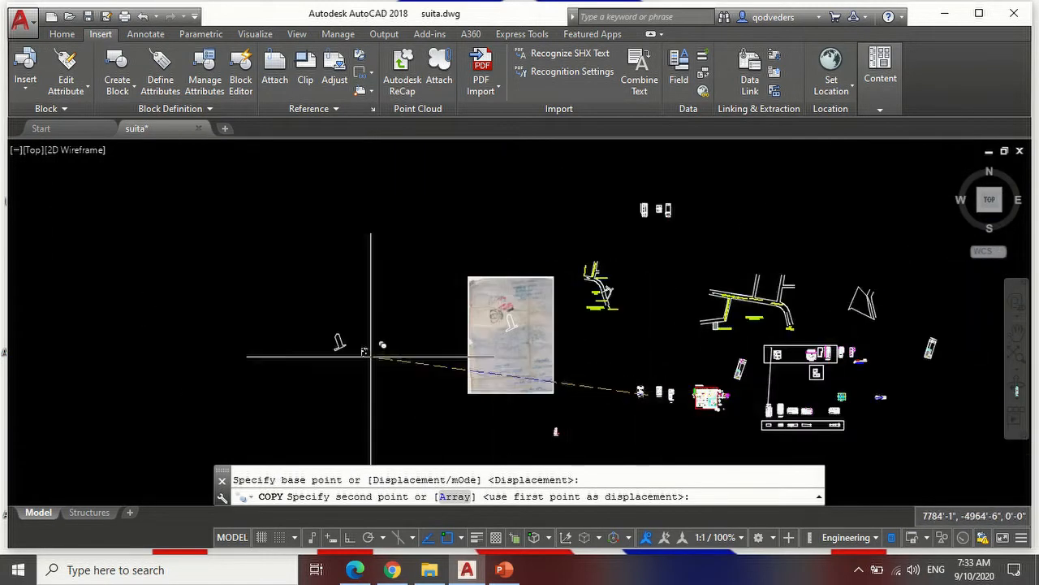
pyautogui.scroll(10, 356, 377)
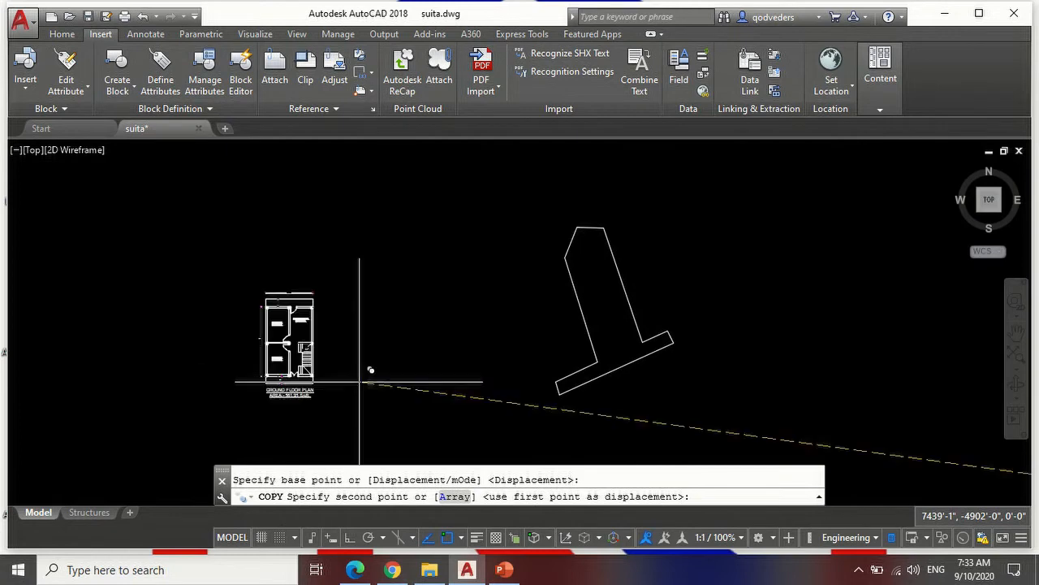
pyautogui.click(360, 384)
pyautogui.press('Return')
pyautogui.scroll(5, 266, 320)
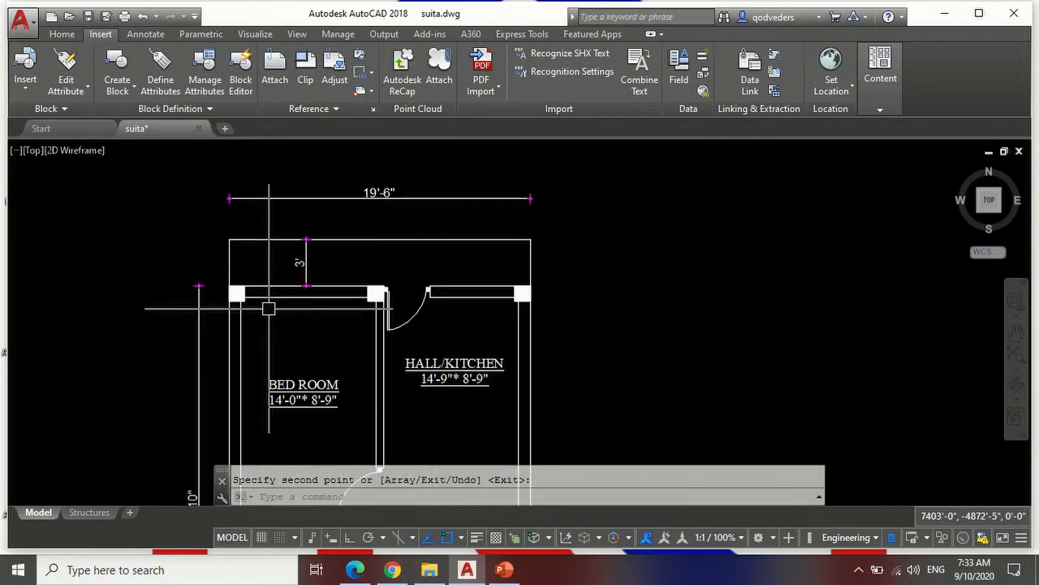
pyautogui.scroll(-2, 273, 261)
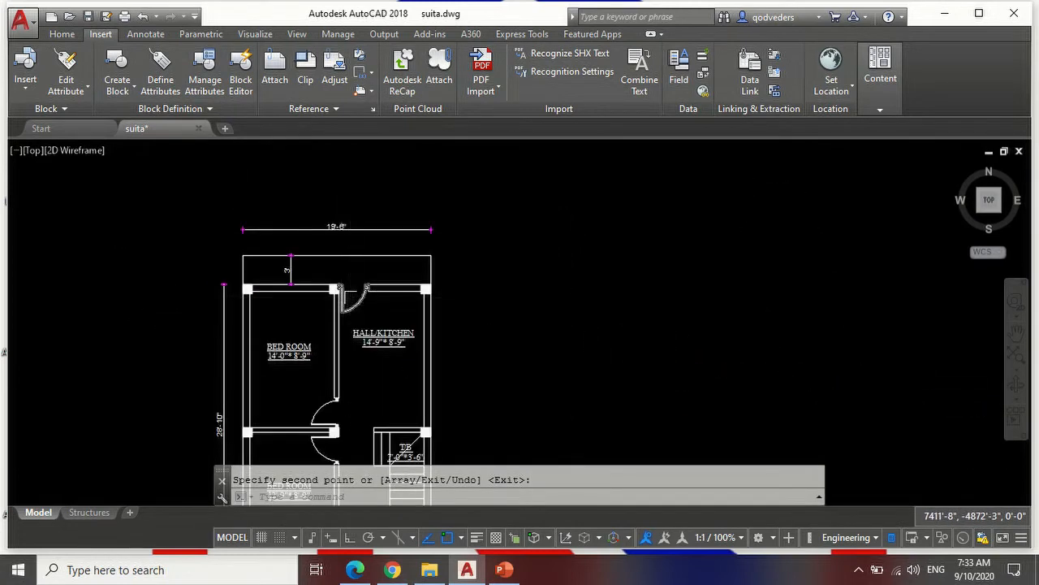
pyautogui.scroll(2, 244, 300)
pyautogui.scroll(-4, 166, 305)
pyautogui.scroll(-2, 187, 329)
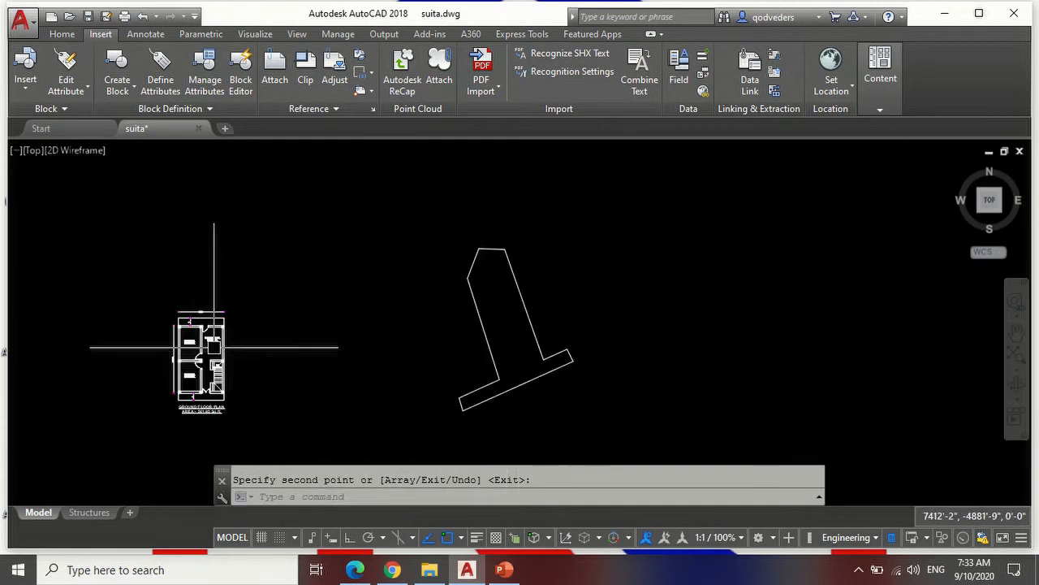
pyautogui.press('Escape')
# Draw a polyline over the parcel's slanted upper-left edge and its top edge, ending at the upper-right corner.
pyautogui.scroll(5, 562, 296)
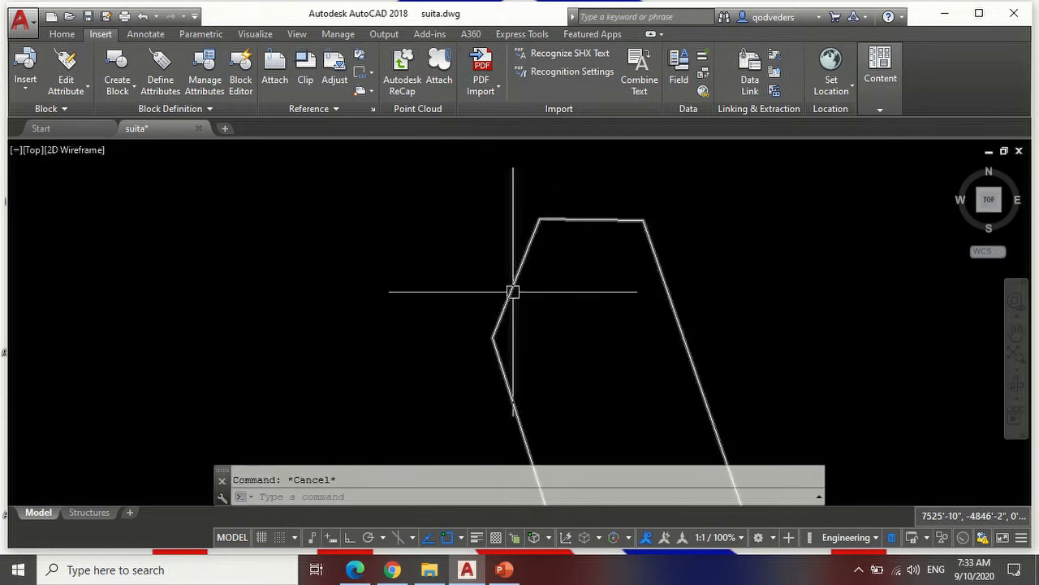
pyautogui.write('pl')
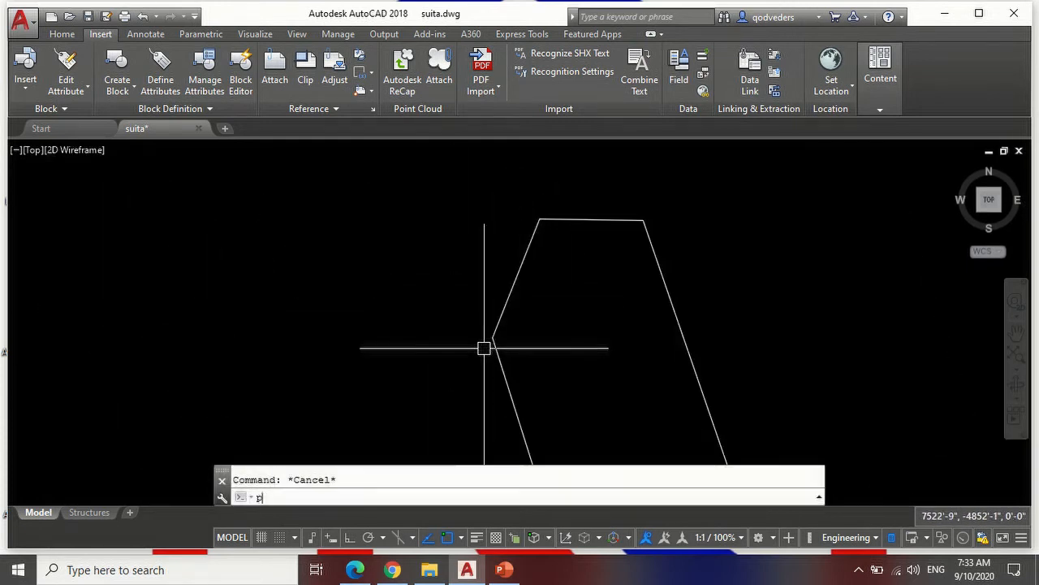
pyautogui.press('Return')
pyautogui.scroll(2, 479, 341)
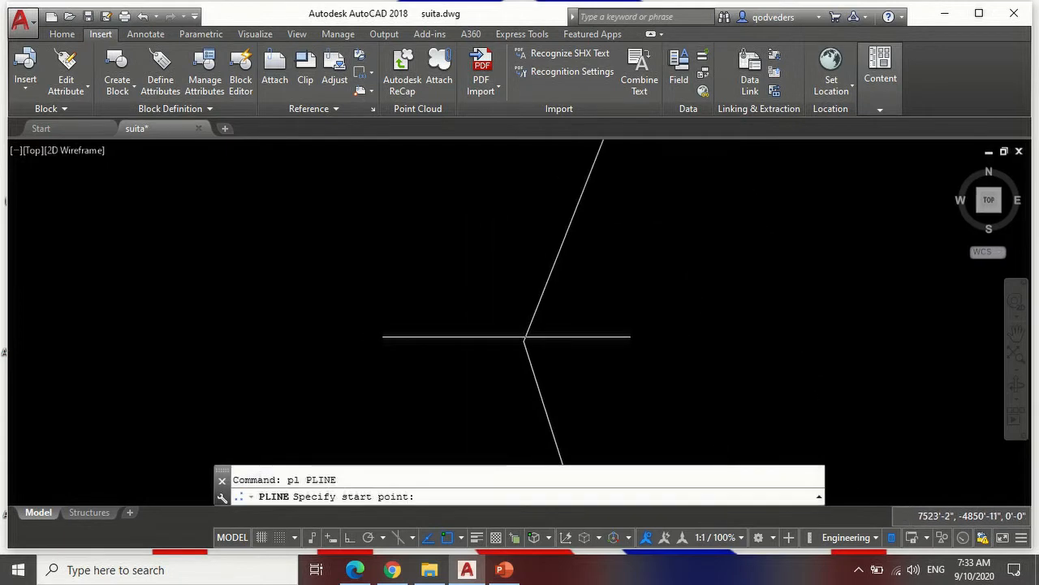
pyautogui.click(524, 338)
pyautogui.scroll(-2, 524, 340)
pyautogui.click(565, 233)
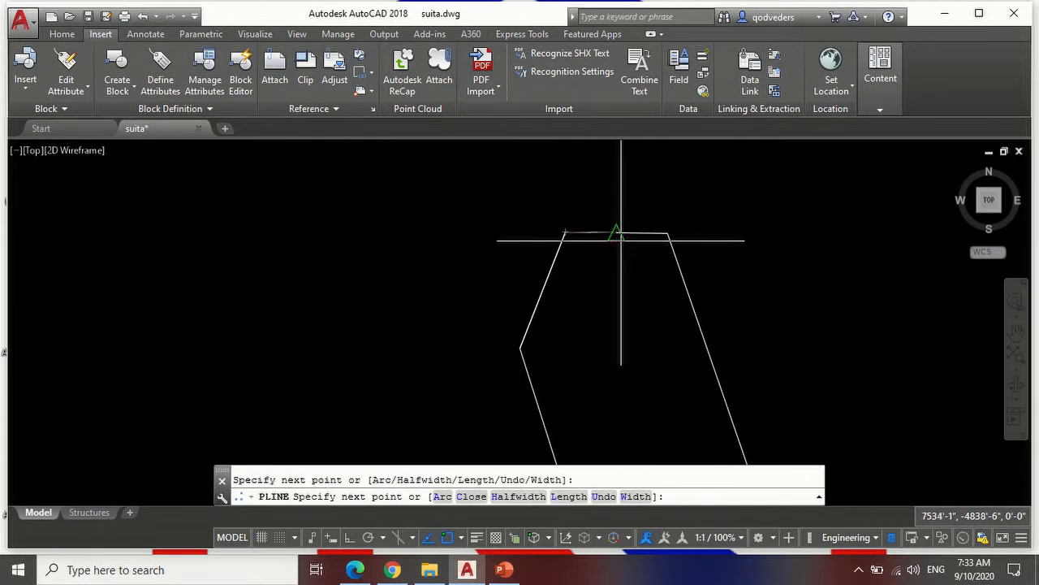
pyautogui.click(667, 233)
pyautogui.press('Return')
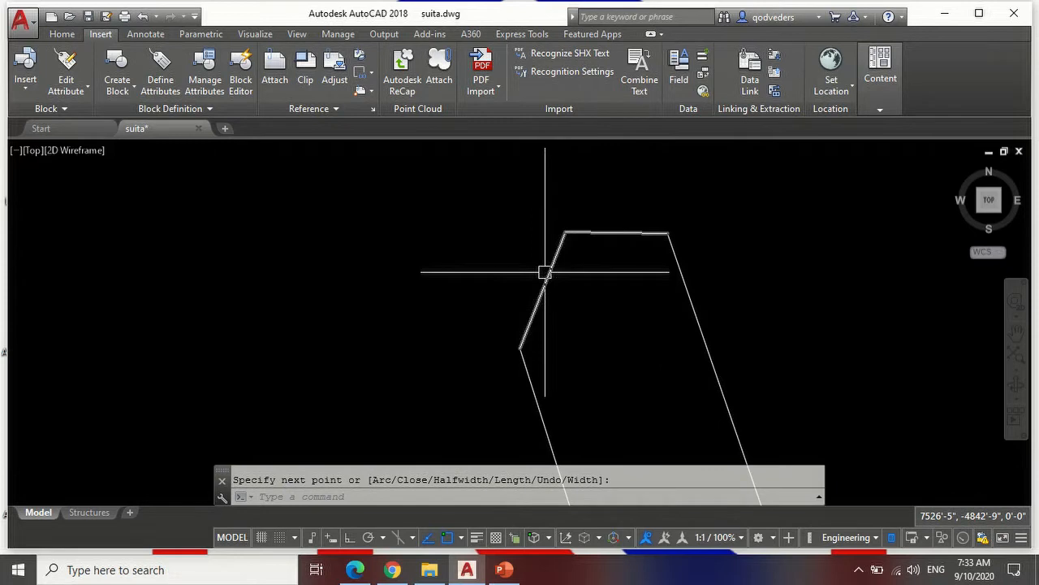
# Offset the new upper boundary polyline 5' towards the inside of the parcel.
pyautogui.write('o')
pyautogui.press('Return')
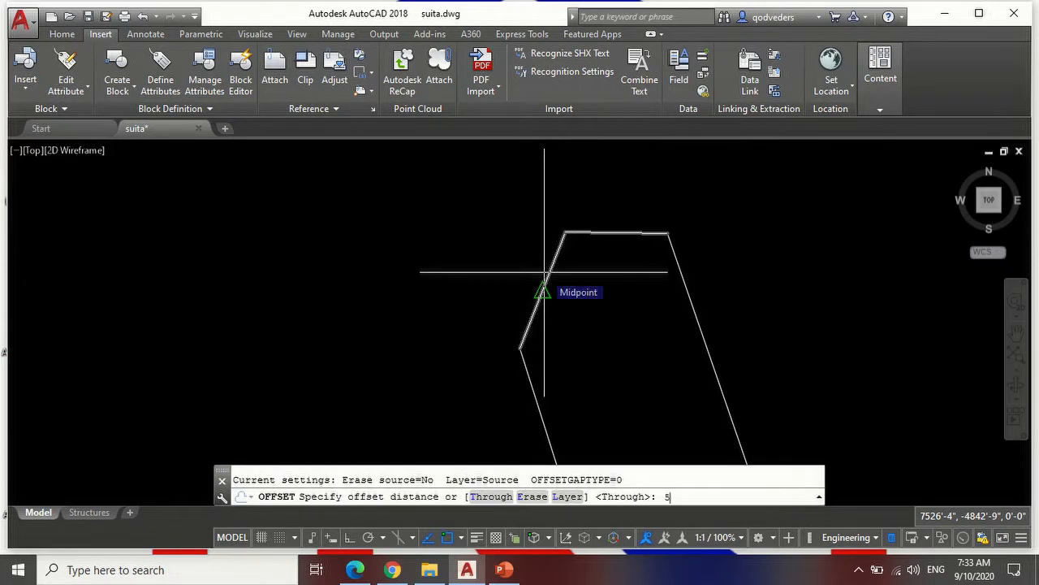
pyautogui.write("5'")
pyautogui.press('Return')
pyautogui.click(544, 272)
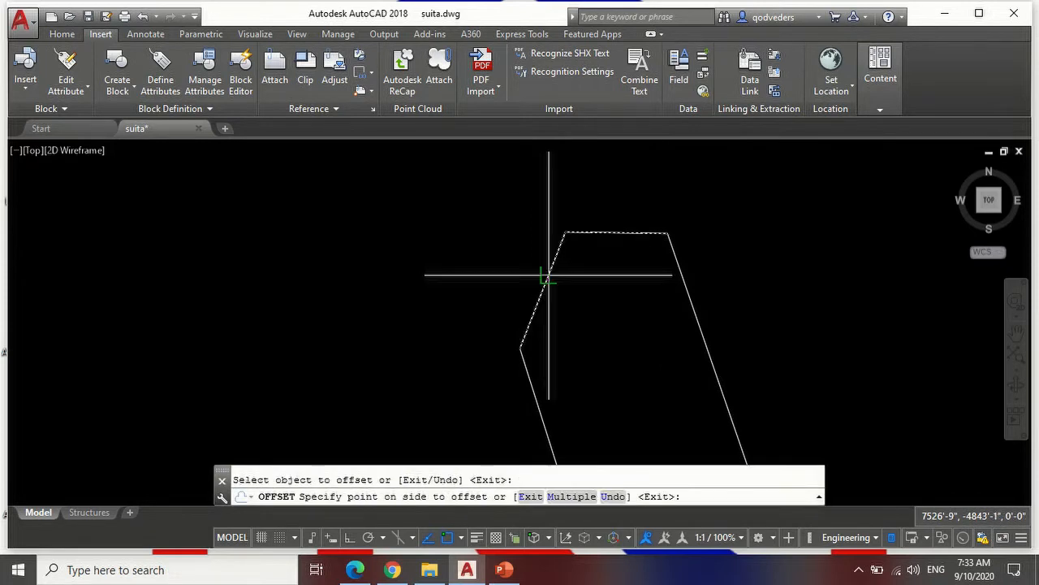
pyautogui.click(577, 326)
pyautogui.press('Escape')
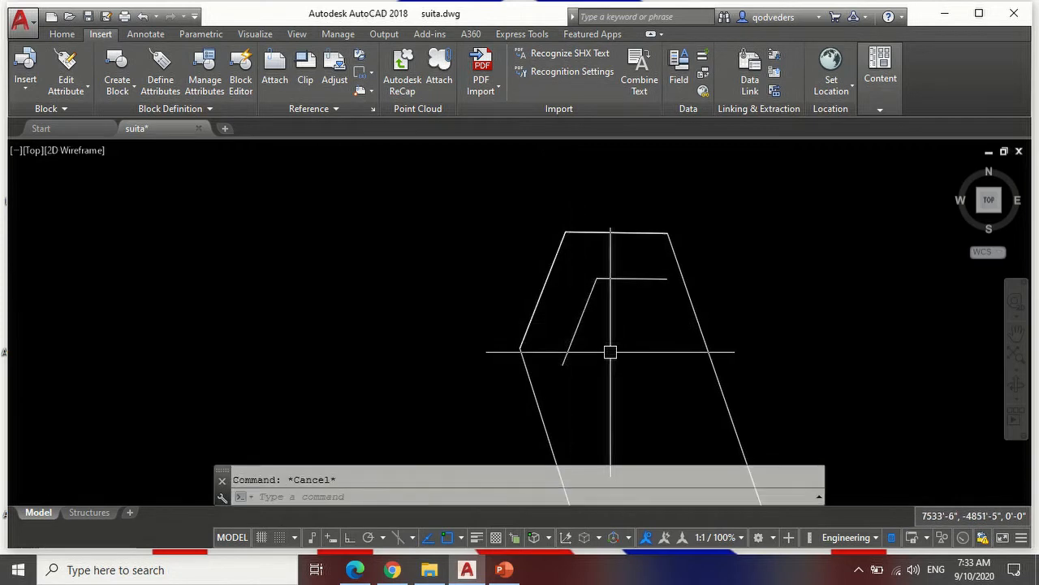
# Extend both ends of the inner offset polyline to the parcel's long left and right sides.
pyautogui.write('ex')
pyautogui.press('Return')
pyautogui.press('Return')
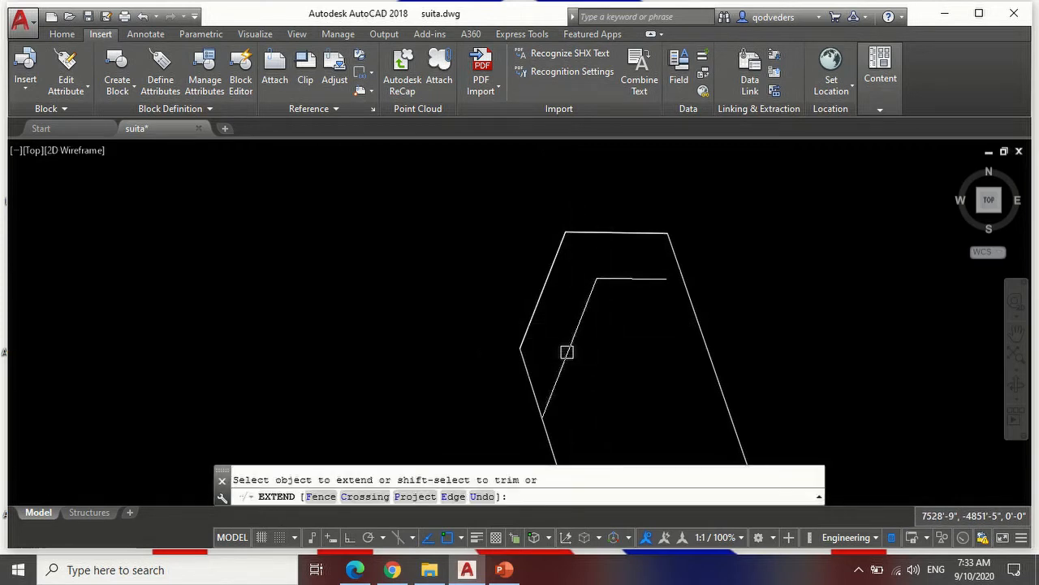
pyautogui.press('Escape')
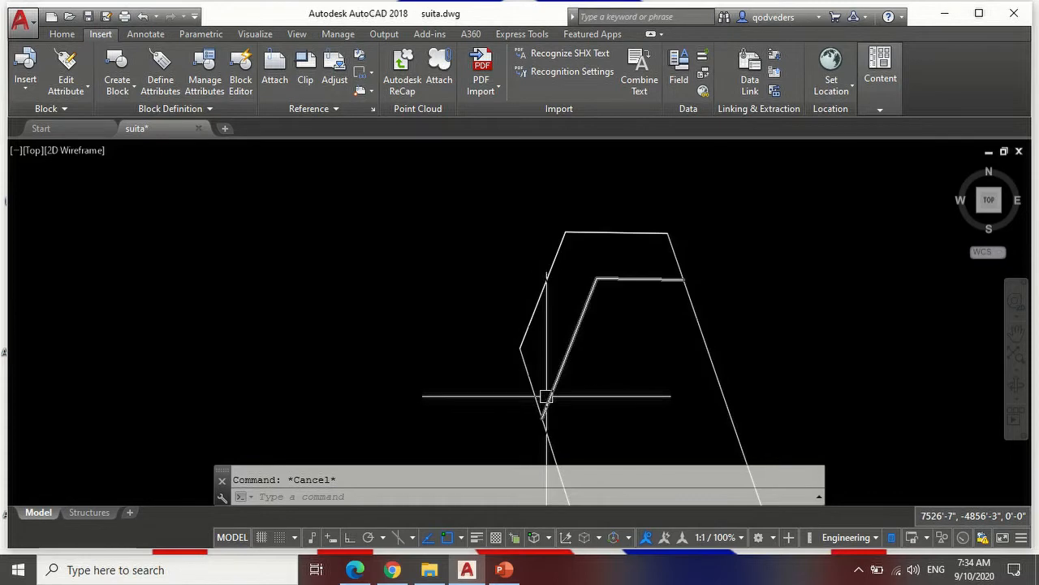
# Draw a straight polyline from outside the parcel perpendicular to its long left side, just below the slanted edge.
pyautogui.write('pl')
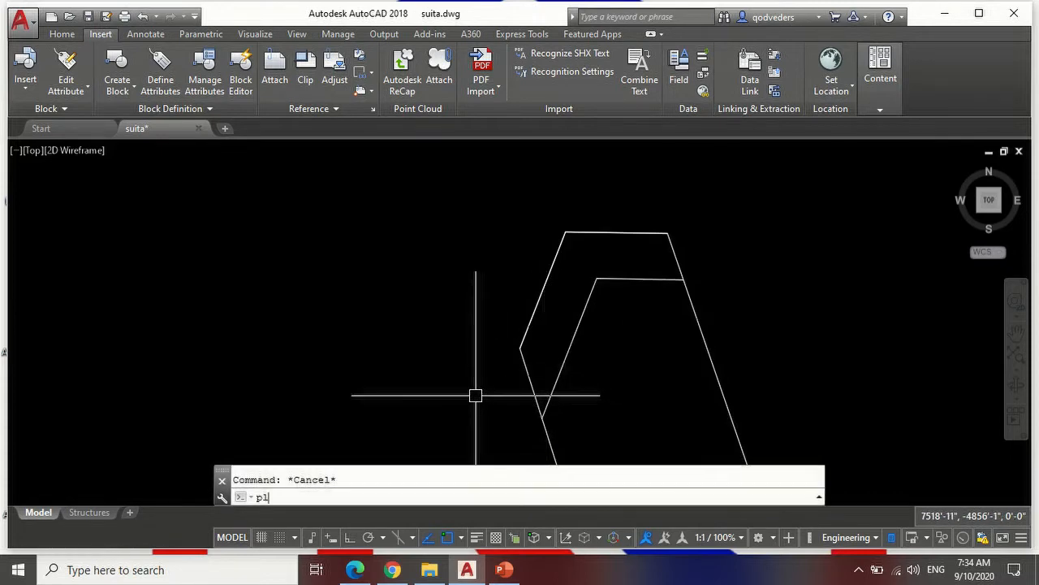
pyautogui.press('Return')
pyautogui.scroll(3, 439, 406)
pyautogui.click(331, 358)
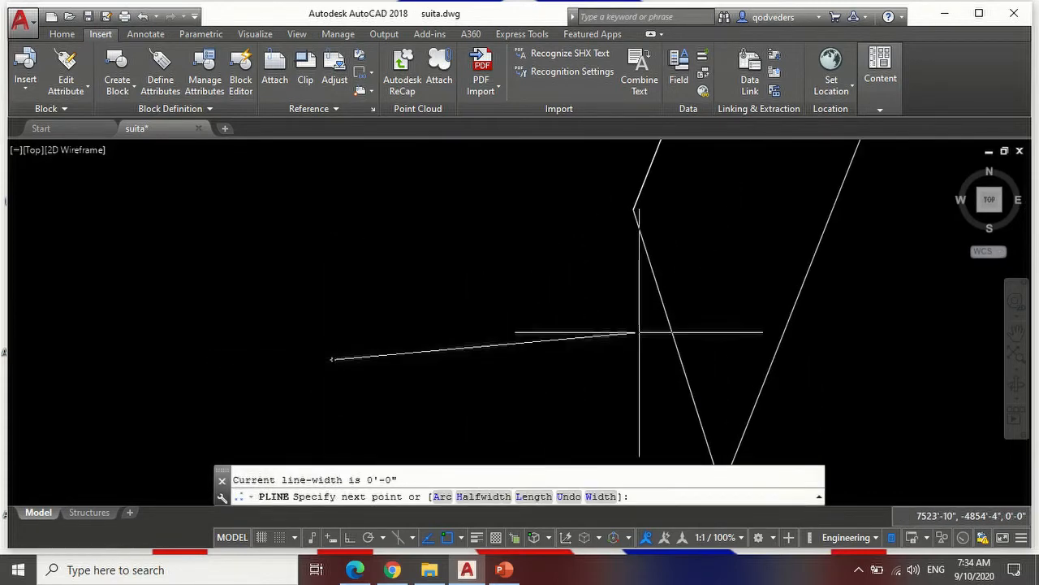
pyautogui.click(648, 259)
pyautogui.press('Return')
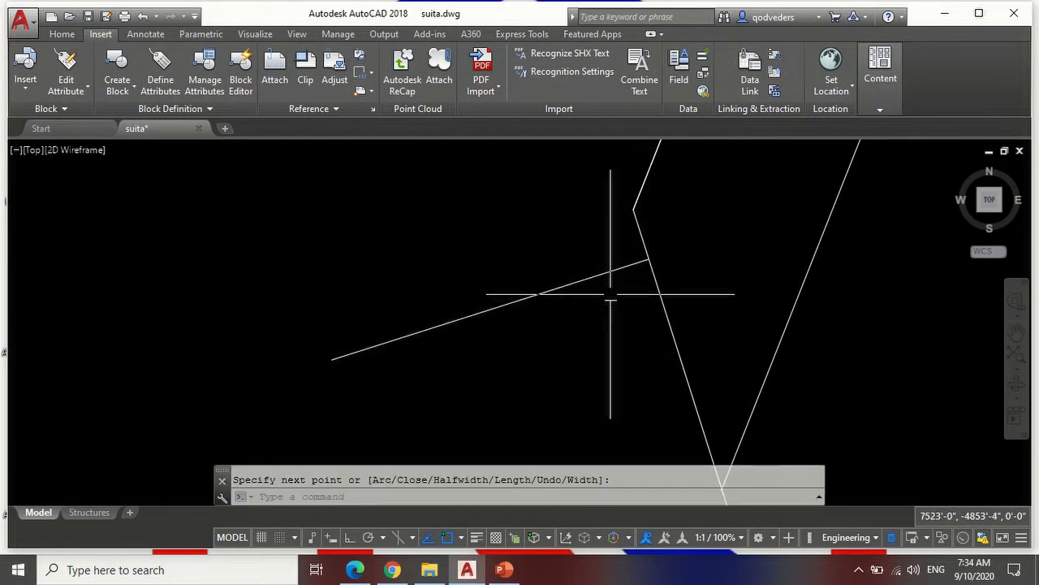
# Move the perpendicular line by its inner endpoint to the corner where the slanted edge meets the long left side.
pyautogui.write('m')
pyautogui.press('Return')
pyautogui.click(604, 274)
pyautogui.scroll(3, 652, 260)
pyautogui.press('Return')
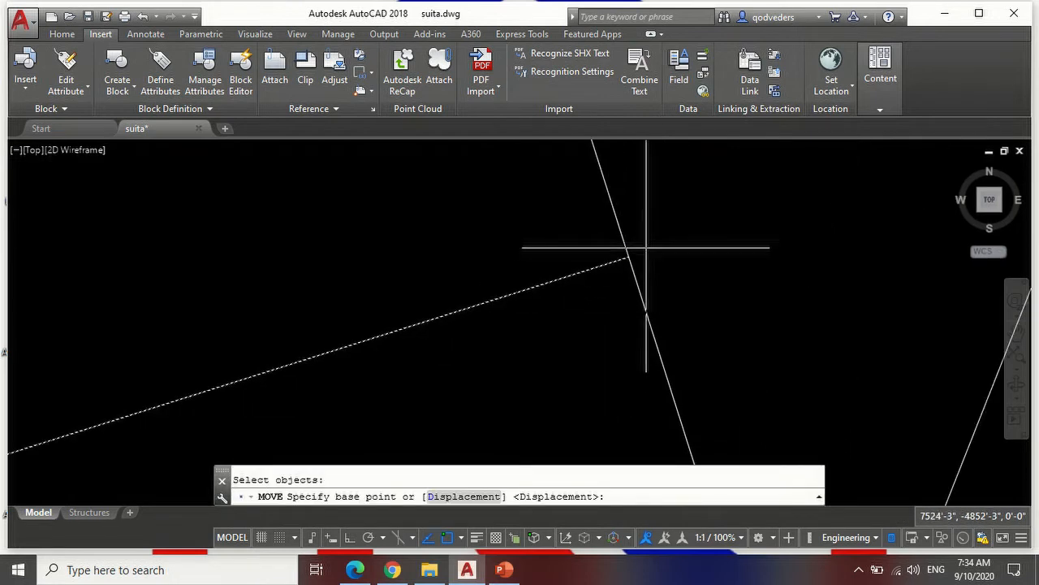
pyautogui.scroll(5, 637, 262)
pyautogui.click(579, 225)
pyautogui.scroll(-5, 604, 322)
pyautogui.click(568, 192)
pyautogui.scroll(-3, 660, 320)
pyautogui.press('Escape')
# Offset the perpendicular line outside the parcel 5' downwards along the long left side.
pyautogui.write('o')
pyautogui.press('Return')
pyautogui.write('5')
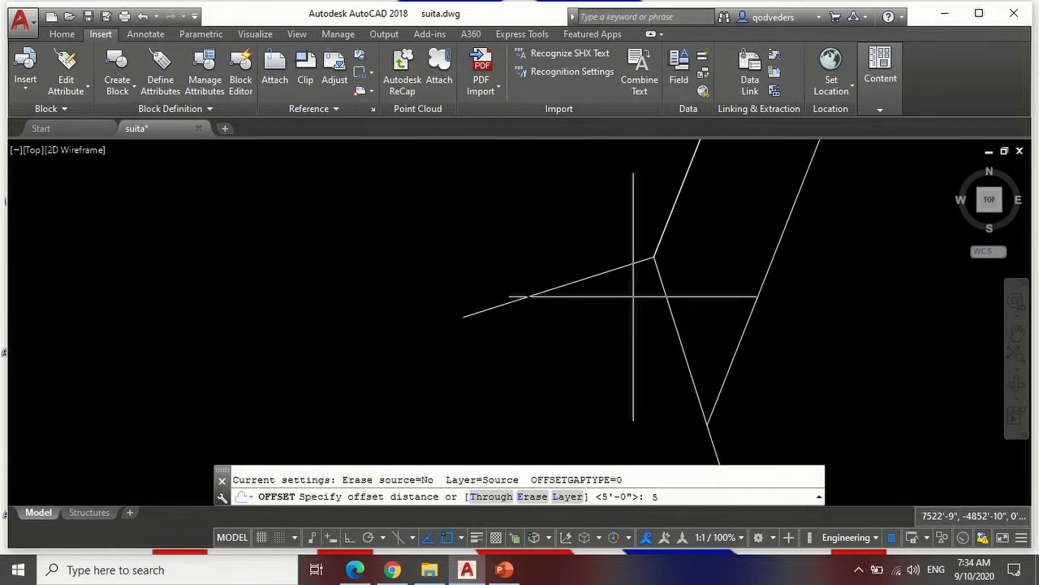
pyautogui.write("'")
pyautogui.press('Return')
pyautogui.click(608, 272)
pyautogui.click(634, 338)
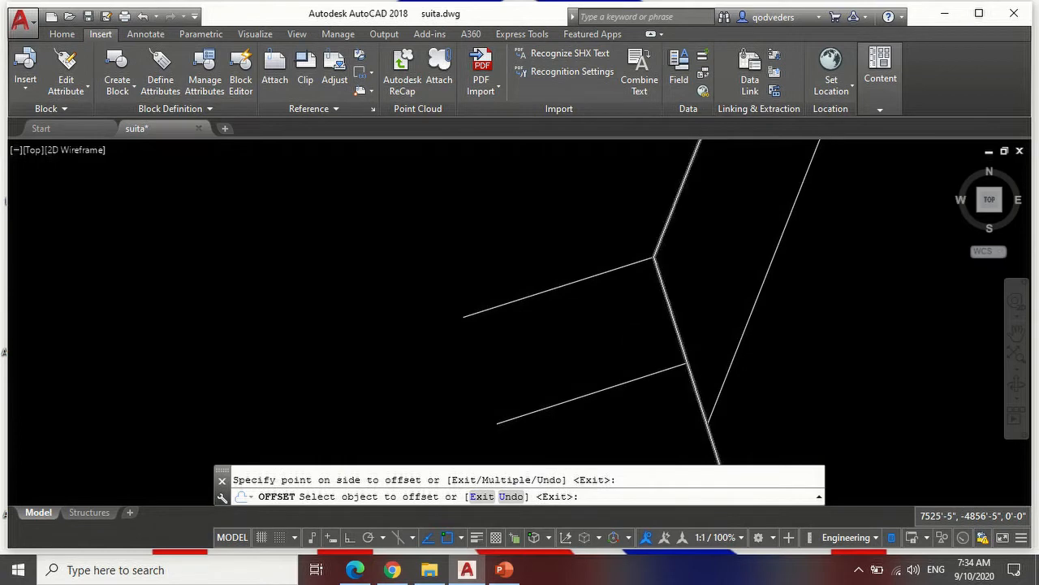
pyautogui.press('Escape')
# Erase the offset polyline inside the parcel's upper part.
pyautogui.scroll(-2, 595, 401)
pyautogui.write('e')
pyautogui.press('Return')
pyautogui.click(712, 300)
pyautogui.press('Return')
pyautogui.scroll(-3, 604, 302)
pyautogui.press('Escape')
# Draw a line from the lower guide line's inner end across the parcel to its long right side.
pyautogui.scroll(3, 617, 336)
pyautogui.write('l')
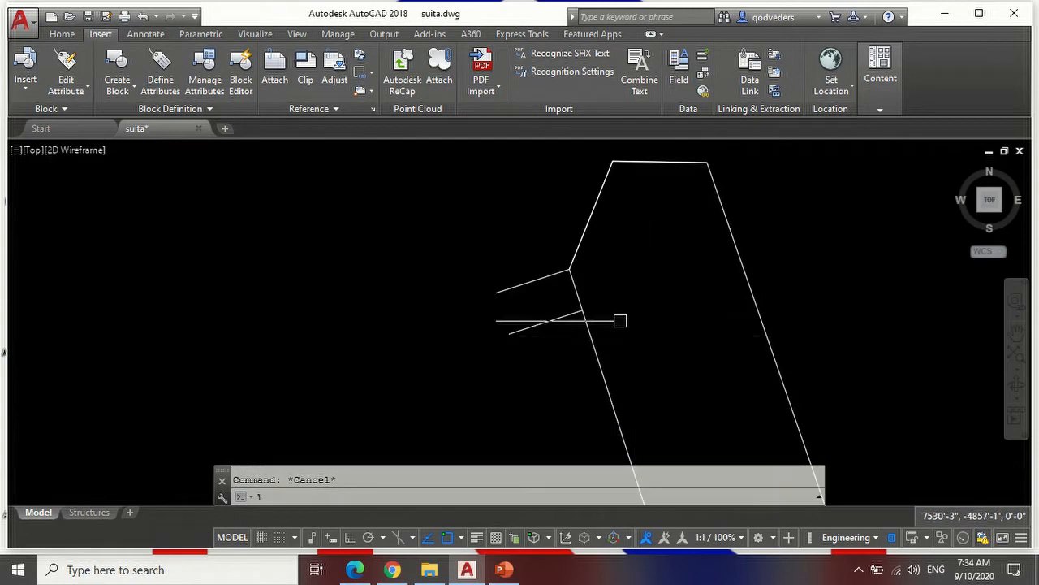
pyautogui.press('Return')
pyautogui.scroll(5, 617, 313)
pyautogui.click(593, 297)
pyautogui.scroll(-2, 595, 301)
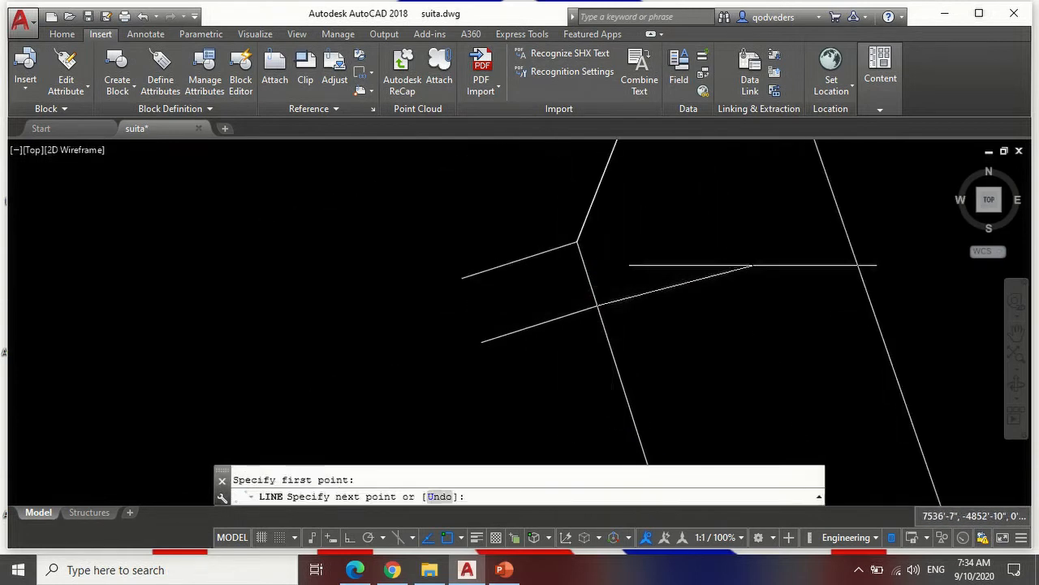
pyautogui.click(839, 223)
pyautogui.press('Escape')
# Erase the lower of the two short guide lines outside the parcel's left side.
pyautogui.write('e')
pyautogui.press('Return')
pyautogui.click(558, 327)
pyautogui.click(515, 357)
pyautogui.press('Return')
pyautogui.press('Escape')
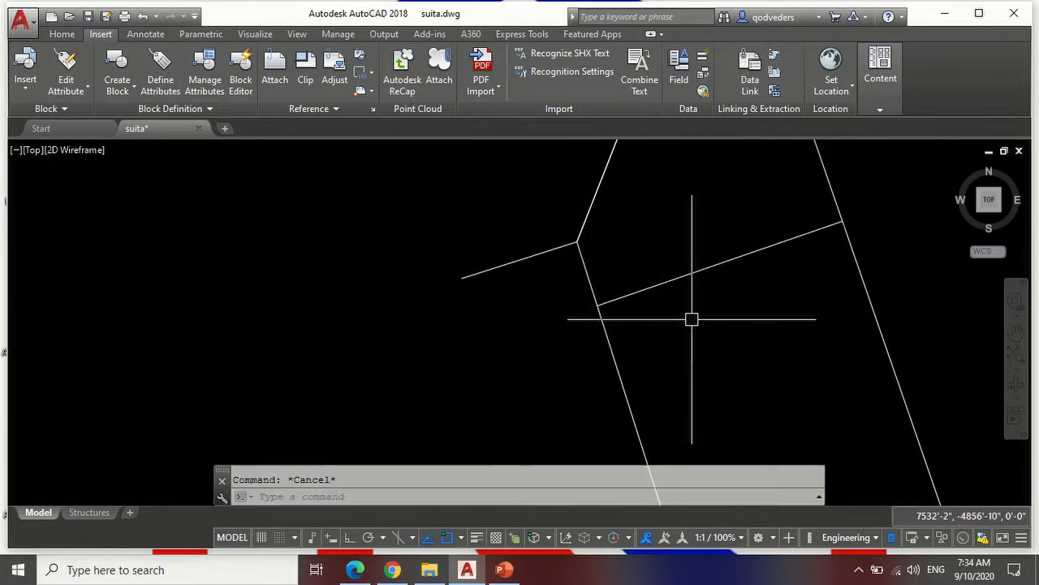
# Draw a polyline inside the parcel below the crossing line, ending perpendicular on the long left side.
pyautogui.write('pl')
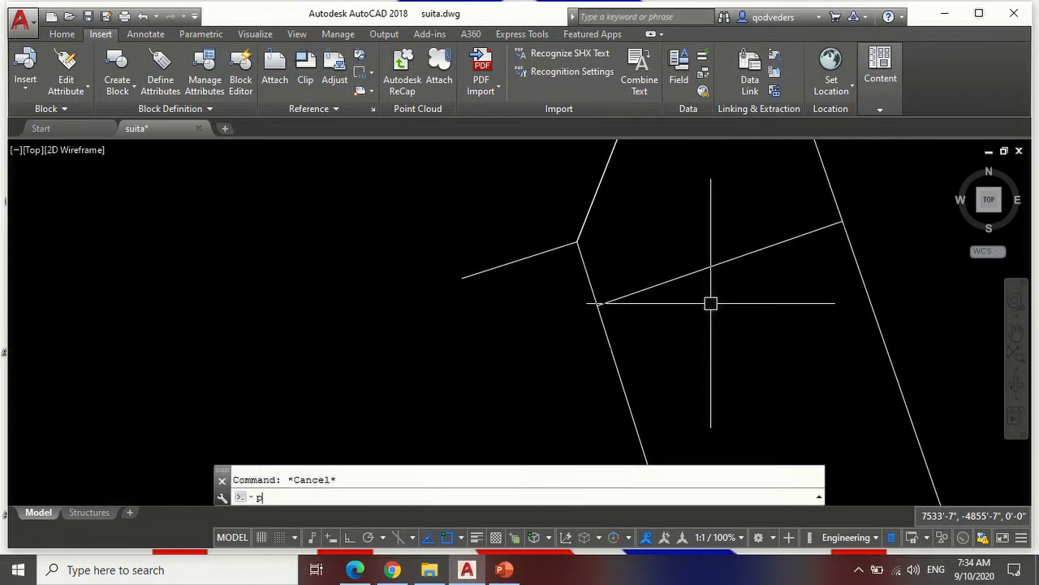
pyautogui.press('Return')
pyautogui.click(811, 296)
pyautogui.click(615, 357)
pyautogui.press('Return')
# Move the new perpendicular line by its left endpoint onto the crossing line's start point on the long left side.
pyautogui.write('m')
pyautogui.press('Return')
pyautogui.click(656, 344)
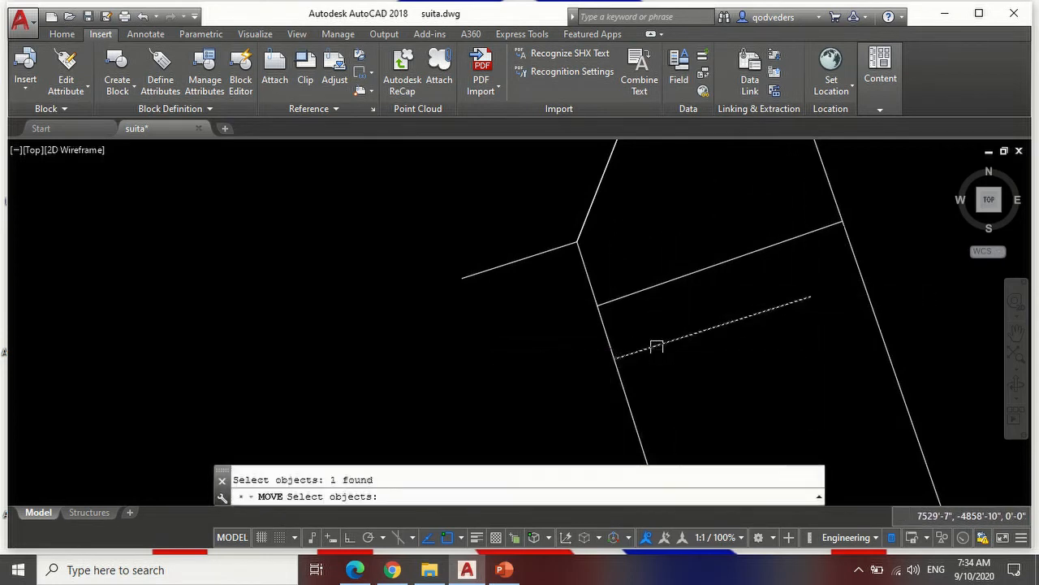
pyautogui.press('Return')
pyautogui.scroll(3, 557, 379)
pyautogui.click(558, 373)
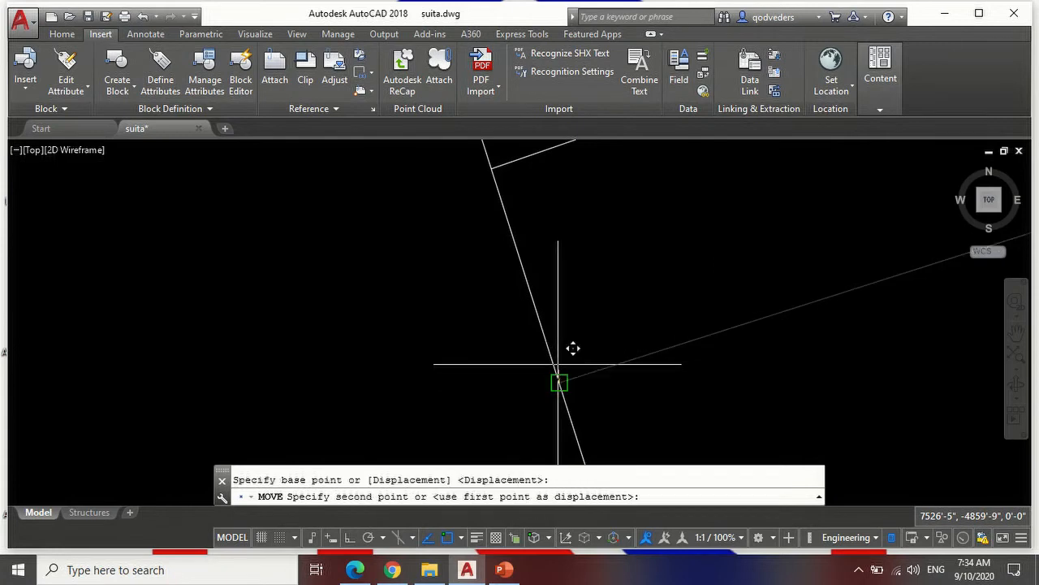
pyautogui.click(492, 168)
# Erase the earlier crossing line that reaches the right side, keeping the perpendicular one.
pyautogui.scroll(-6, 515, 298)
pyautogui.scroll(2, 641, 242)
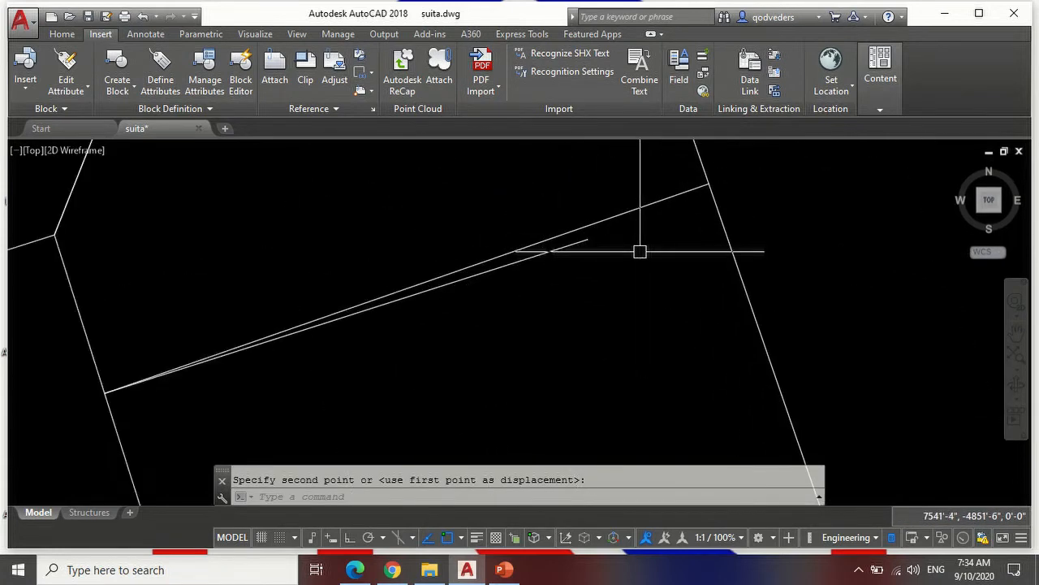
pyautogui.press('Escape')
pyautogui.write('e')
pyautogui.press('Return')
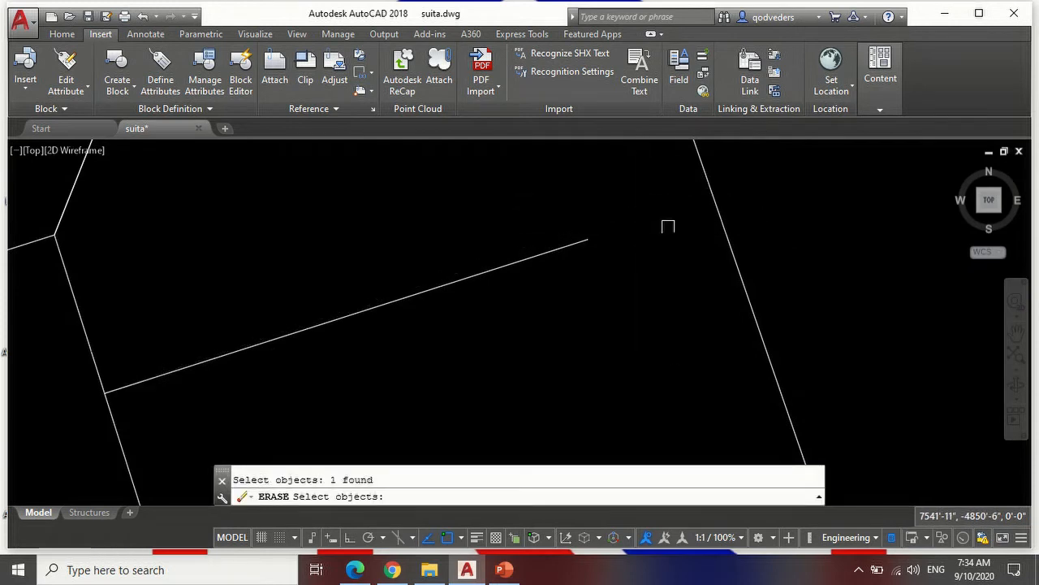
pyautogui.press('Return')
# Extend the perpendicular line's free end to the parcel's long right side.
pyautogui.write('ex')
pyautogui.press('Return')
pyautogui.press('Return')
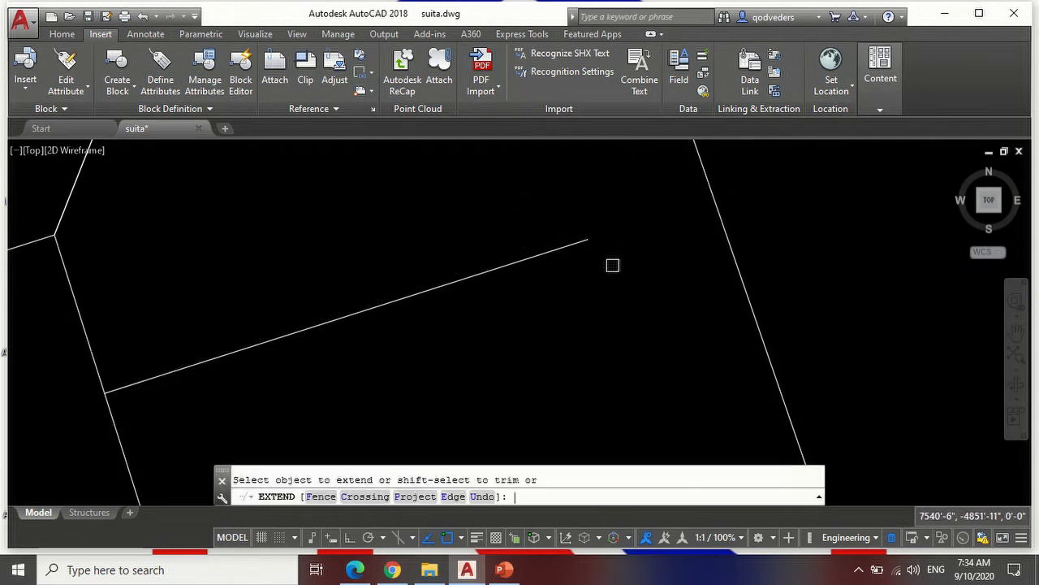
pyautogui.click(557, 237)
pyautogui.click(564, 257)
pyautogui.scroll(-10, 670, 256)
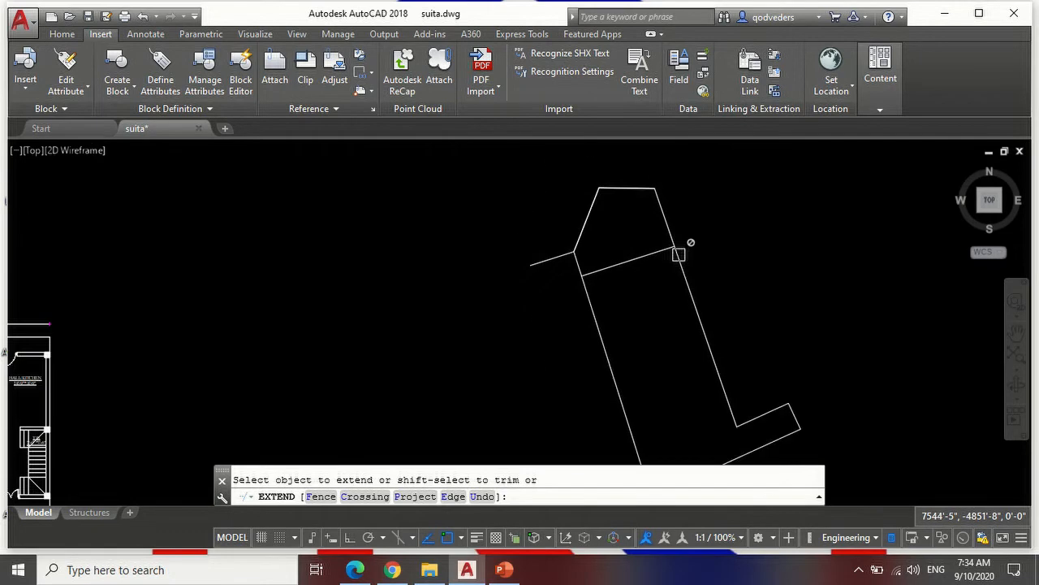
# Offset the perpendicular crossing line 28'10", the ground floor plan's length, toward the parcel's lower end.
pyautogui.press('Escape')
pyautogui.press('Escape')
pyautogui.scroll(6, 272, 357)
pyautogui.scroll(-4, 262, 377)
pyautogui.scroll(5, 261, 378)
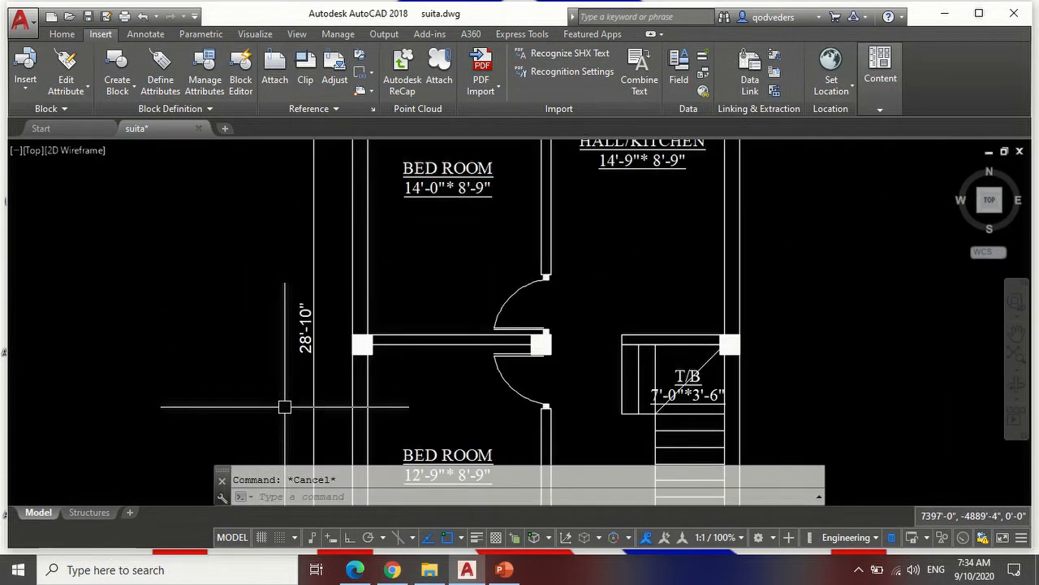
pyautogui.scroll(-8, 270, 397)
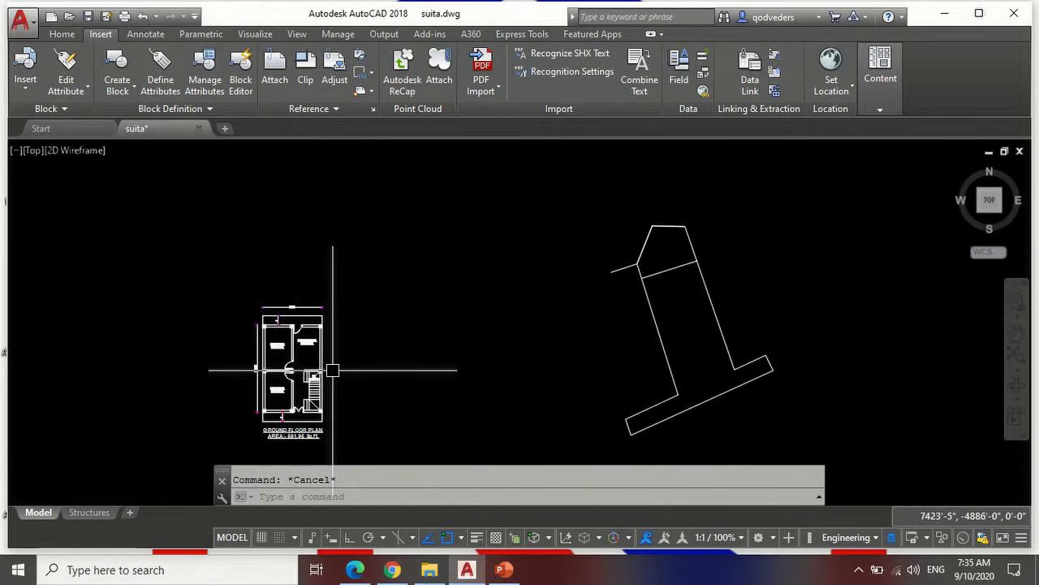
pyautogui.scroll(6, 675, 277)
pyautogui.write('o')
pyautogui.press('Return')
pyautogui.write('2')
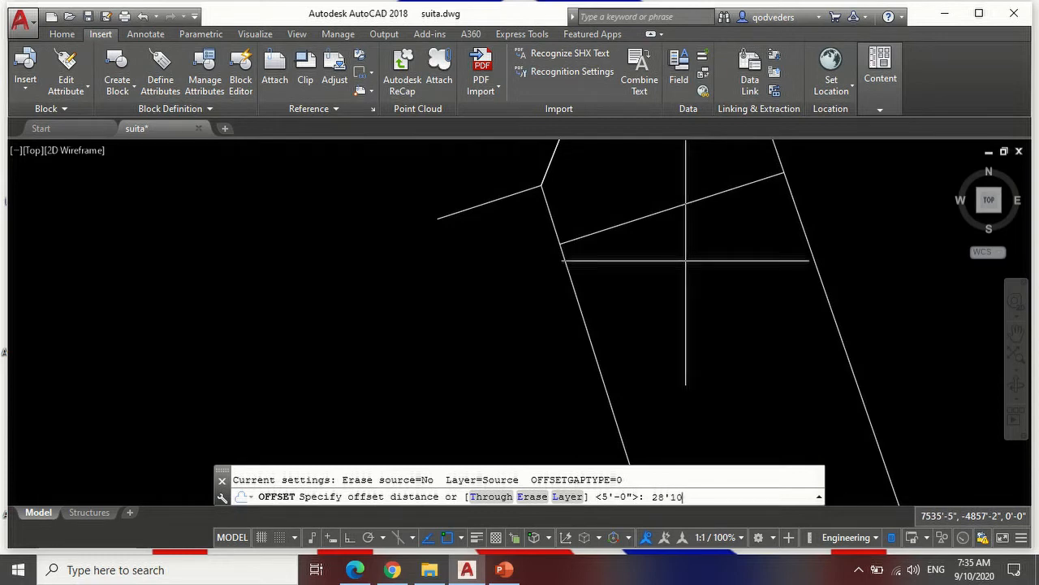
pyautogui.write("8'10")
pyautogui.press('Return')
pyautogui.scroll(-2, 646, 308)
pyautogui.click(658, 256)
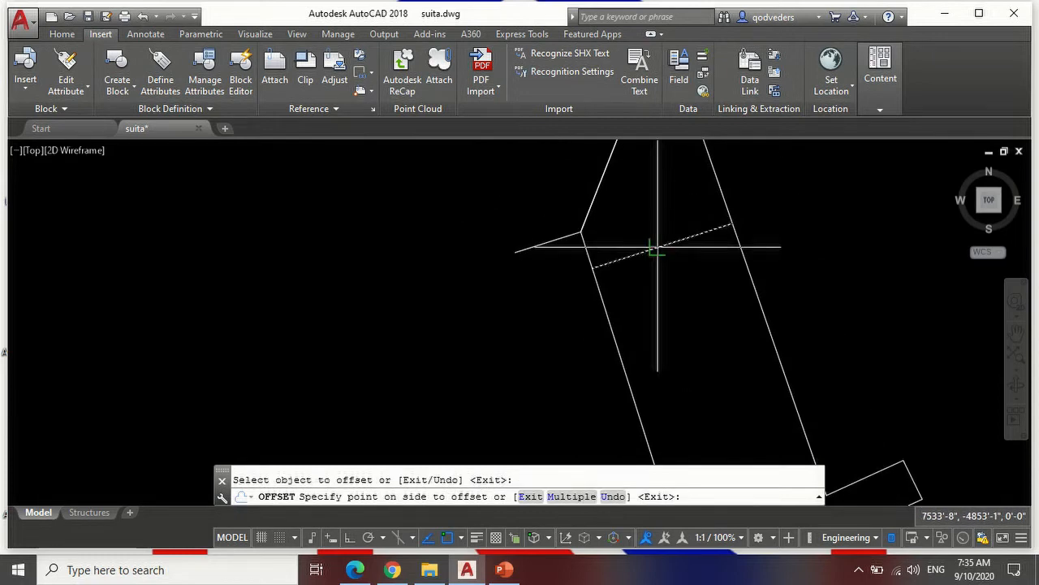
pyautogui.scroll(-4, 684, 274)
pyautogui.click(677, 292)
pyautogui.scroll(3, 666, 351)
pyautogui.scroll(2, 666, 351)
pyautogui.press('Escape')
# Extend the right end of the new lower crossing line to the parcel's long right side.
pyautogui.write('ex')
pyautogui.press('Return')
pyautogui.press('Return')
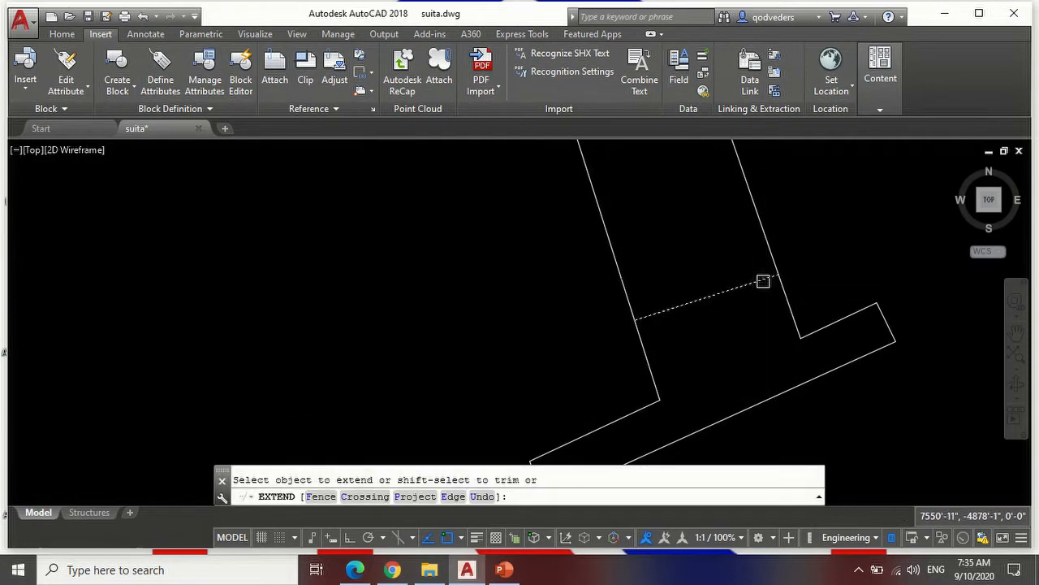
pyautogui.press('Escape')
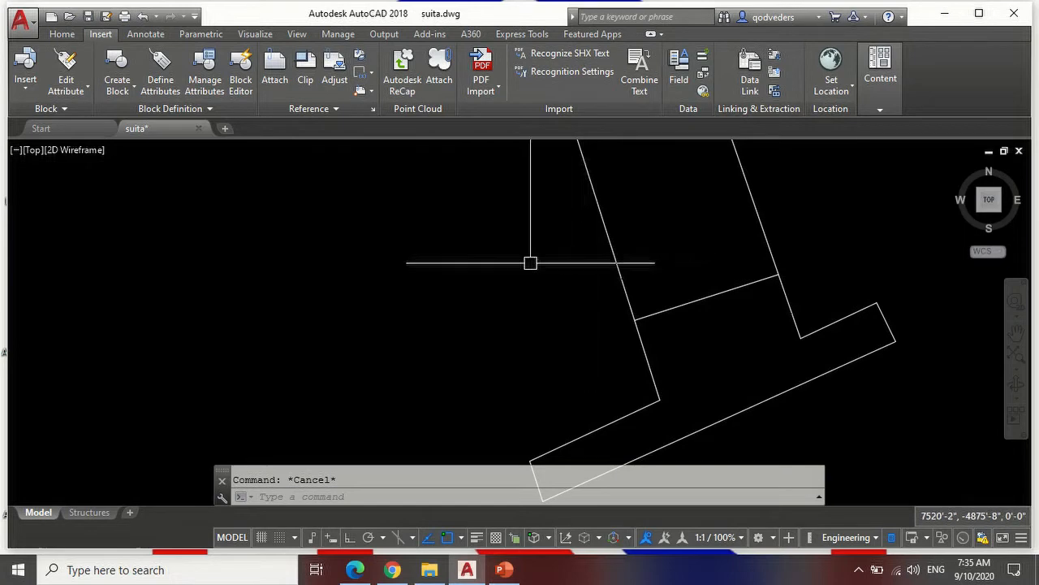
# Offset the upper crossing line 3' upward and the lower crossing line 3' downward inside the parcel.
pyautogui.scroll(-2, 533, 254)
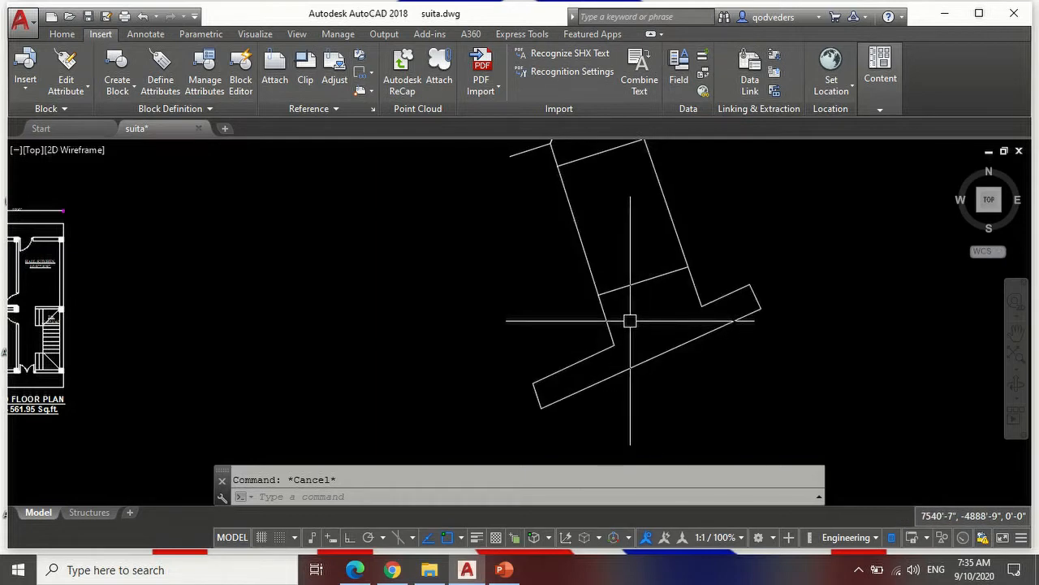
pyautogui.write('o')
pyautogui.press('Return')
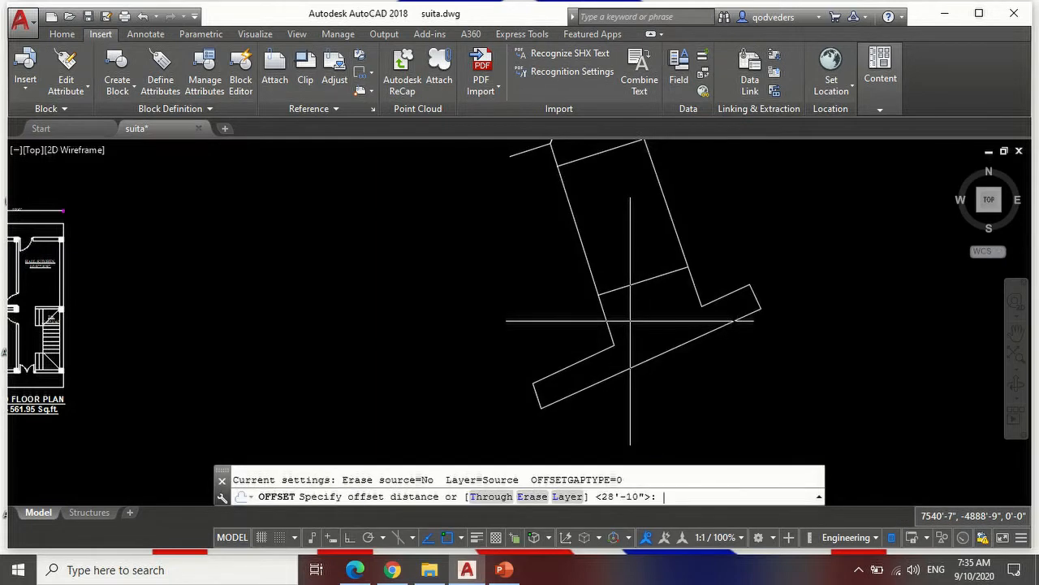
pyautogui.press('Return')
pyautogui.scroll(-2, 644, 347)
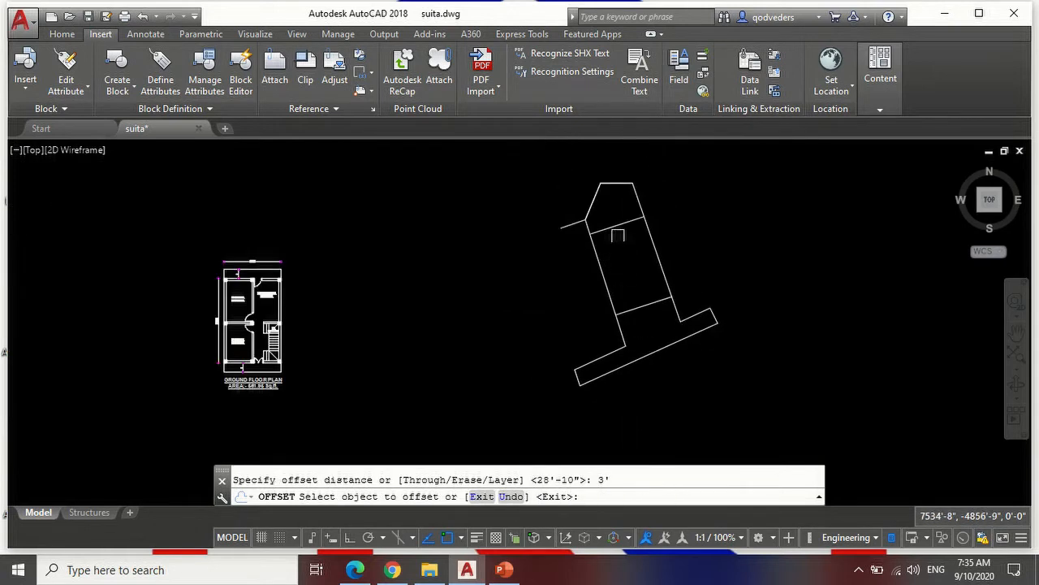
pyautogui.scroll(2, 618, 235)
pyautogui.click(621, 217)
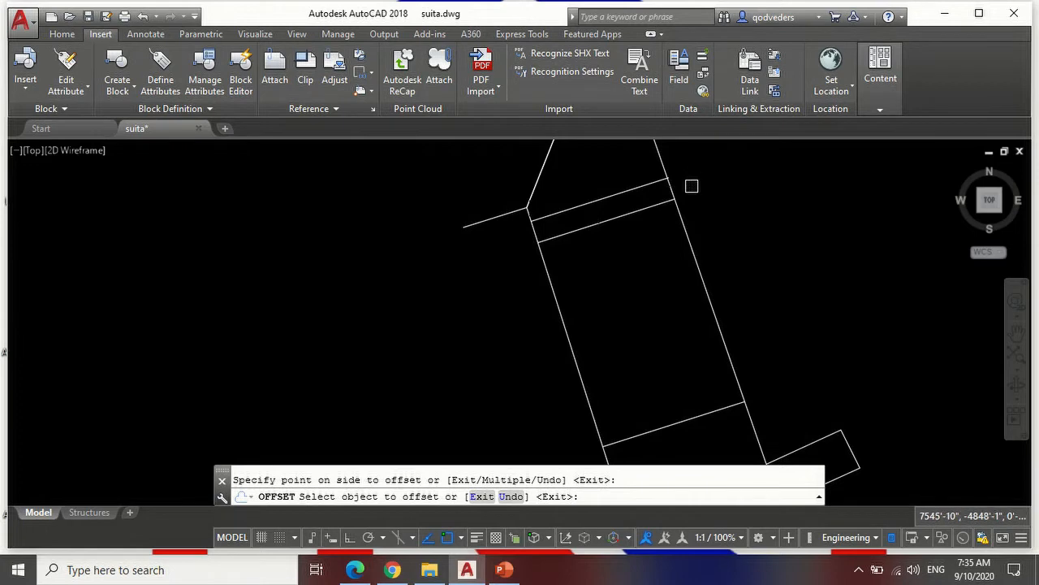
pyautogui.scroll(-1, 621, 176)
pyautogui.click(661, 333)
pyautogui.click(658, 356)
pyautogui.press('Escape')
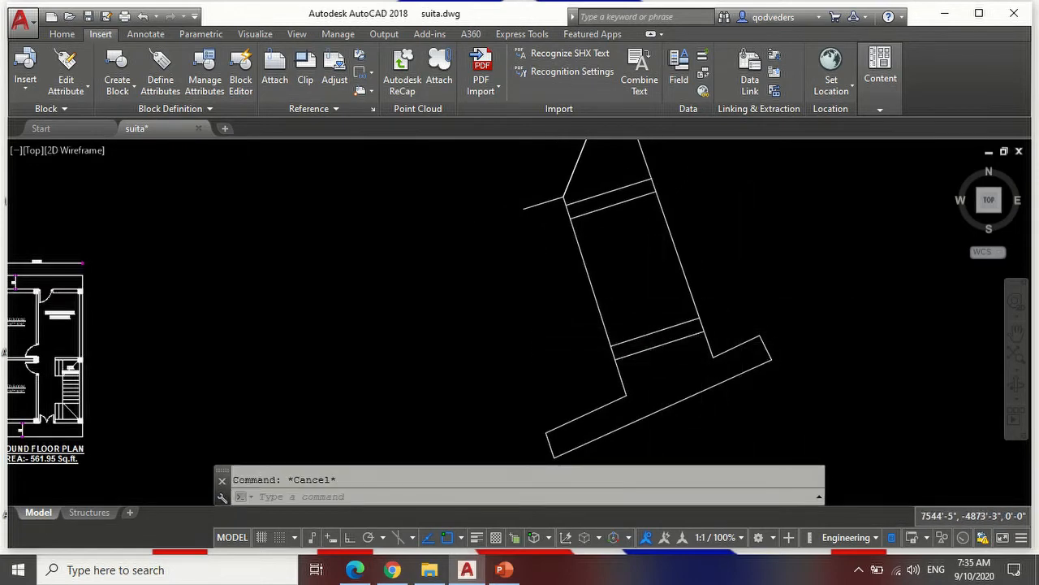
# Offset the lowest crossing line 15' downward, past the parcel's slanted bottom strip.
pyautogui.scroll(-1, 614, 325)
pyautogui.scroll(1, 659, 360)
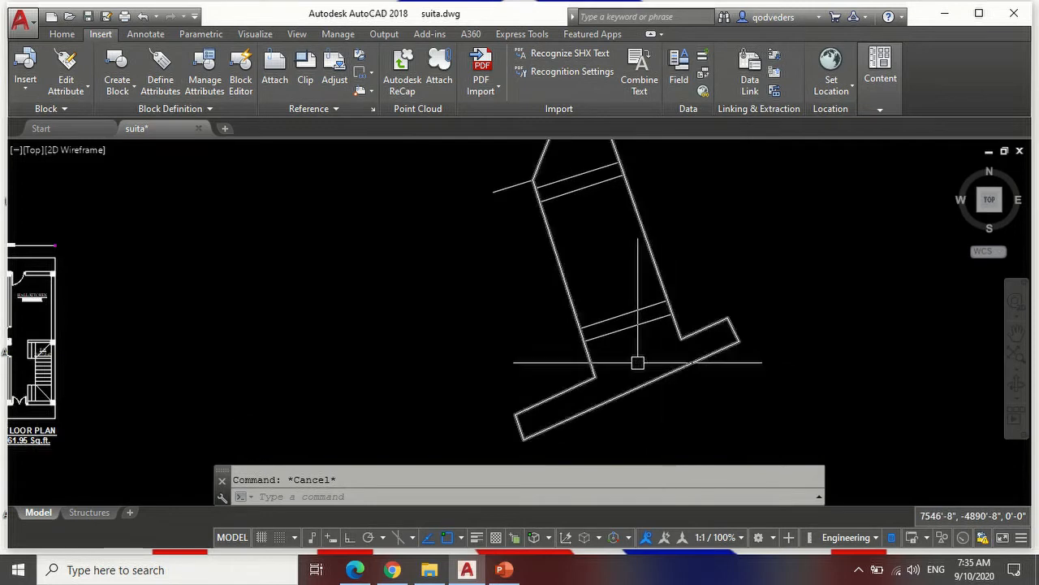
pyautogui.scroll(3, 638, 363)
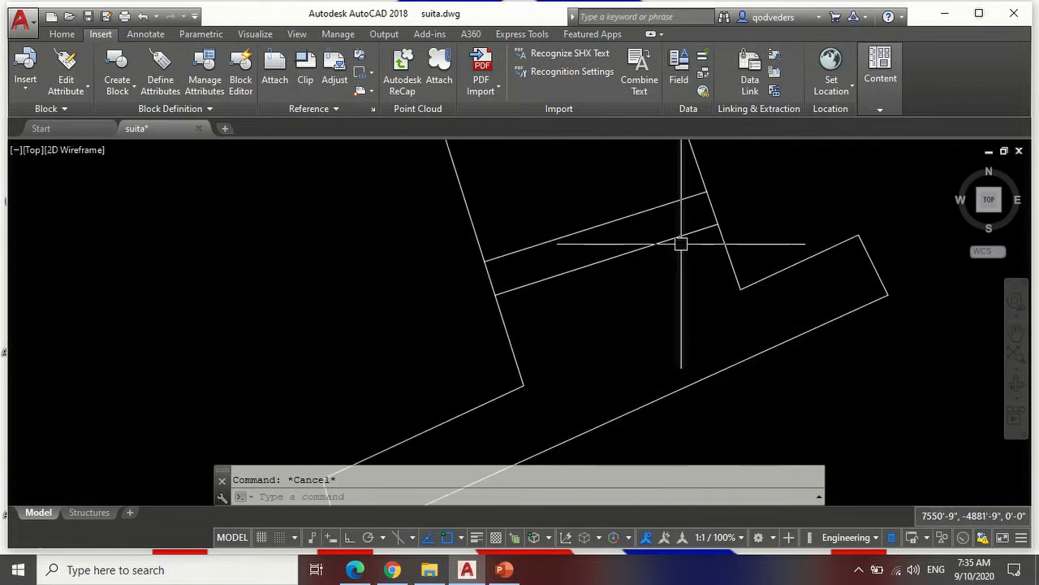
pyautogui.press('Return')
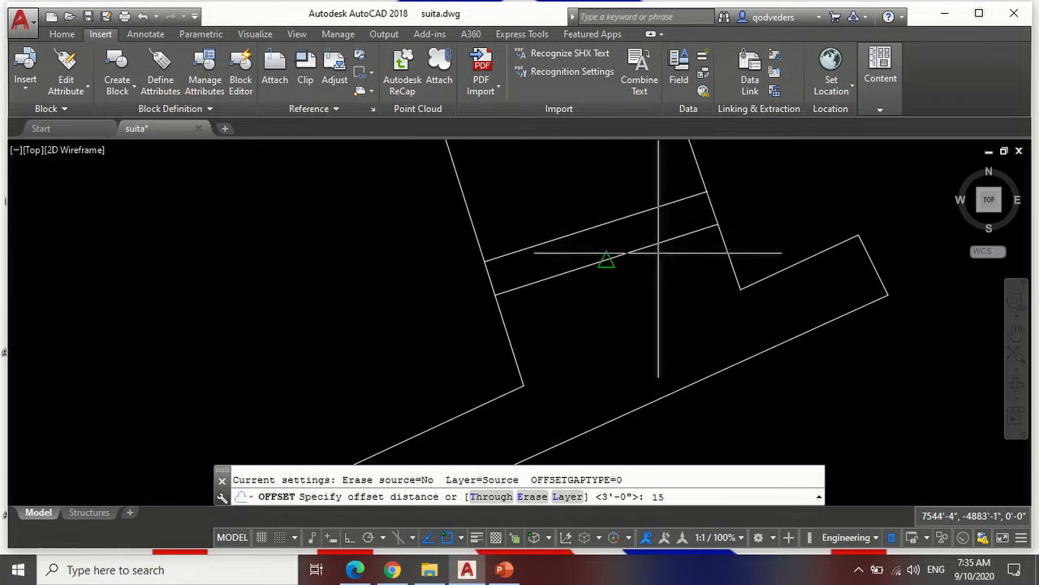
pyautogui.press('Return')
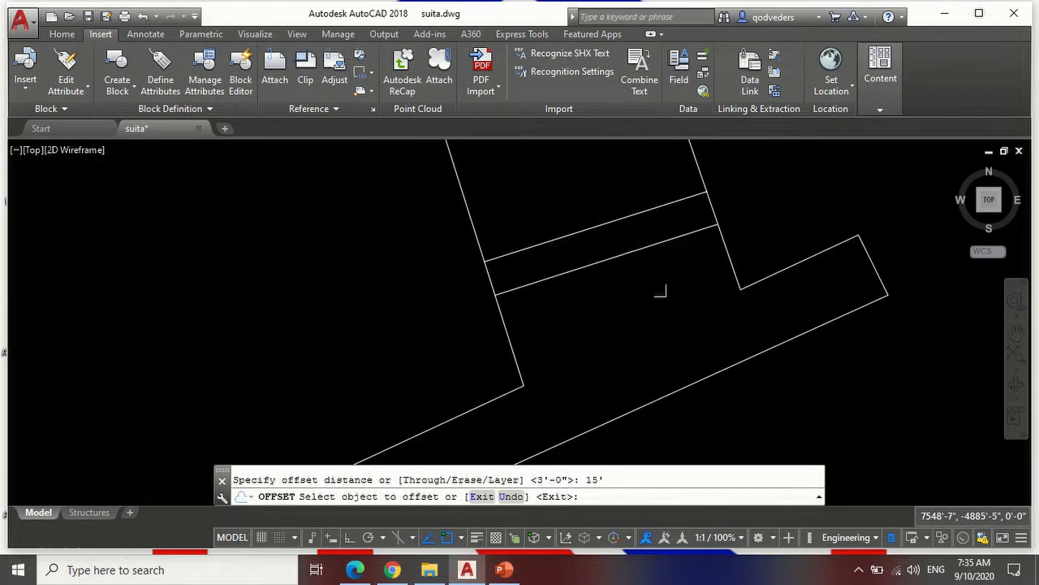
pyautogui.click(622, 258)
pyautogui.click(638, 292)
pyautogui.scroll(-3, 639, 292)
pyautogui.scroll(2, 677, 328)
pyautogui.press('Escape')
pyautogui.press('Escape')
# Extend the left end of the 15' offset line to the short left edge of the parcel's bottom strip.
pyautogui.click(633, 323)
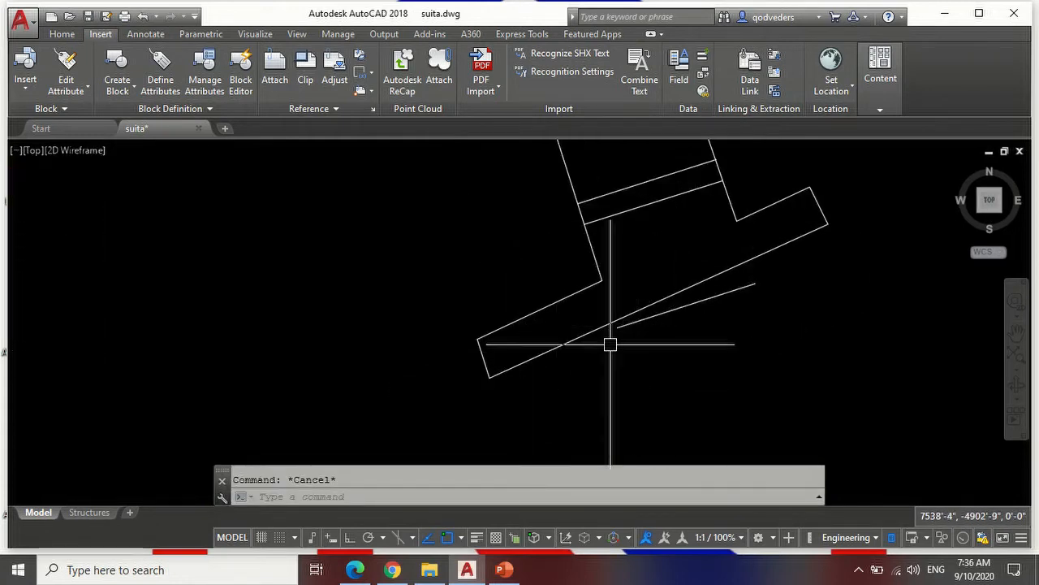
pyautogui.write('ex')
pyautogui.press('Return')
pyautogui.press('Return')
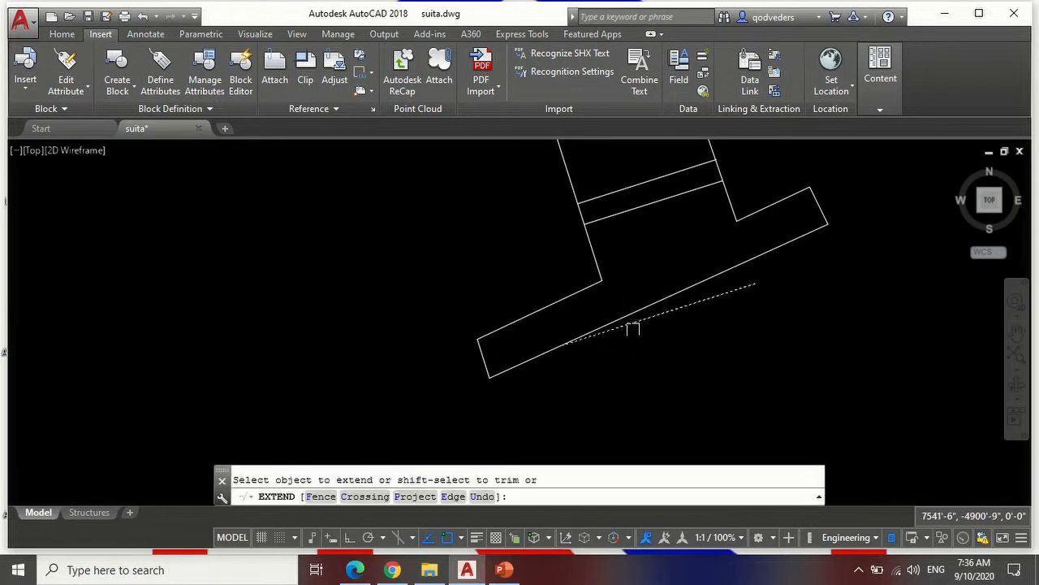
pyautogui.scroll(-2, 698, 302)
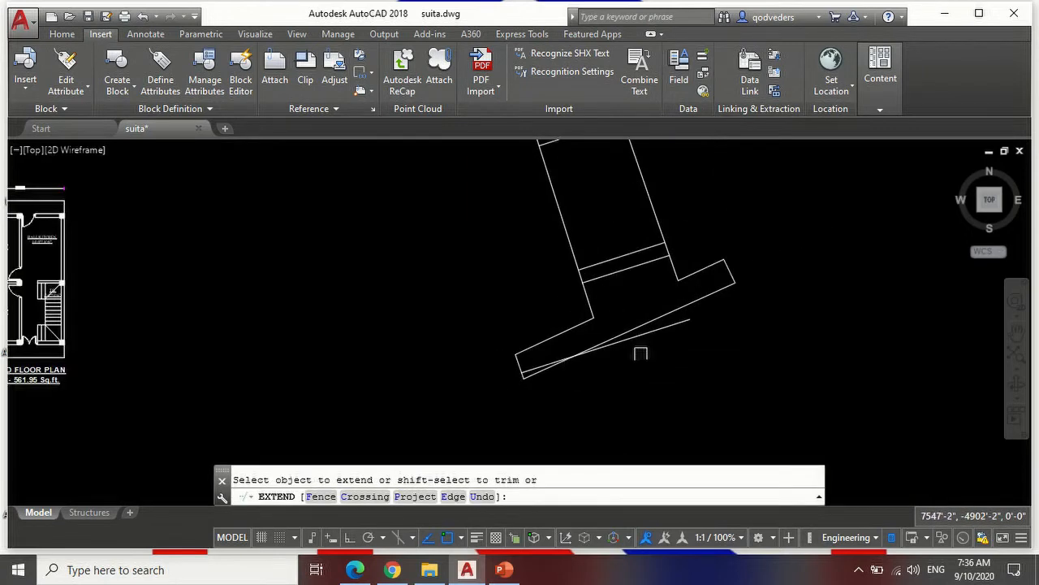
pyautogui.press('Escape')
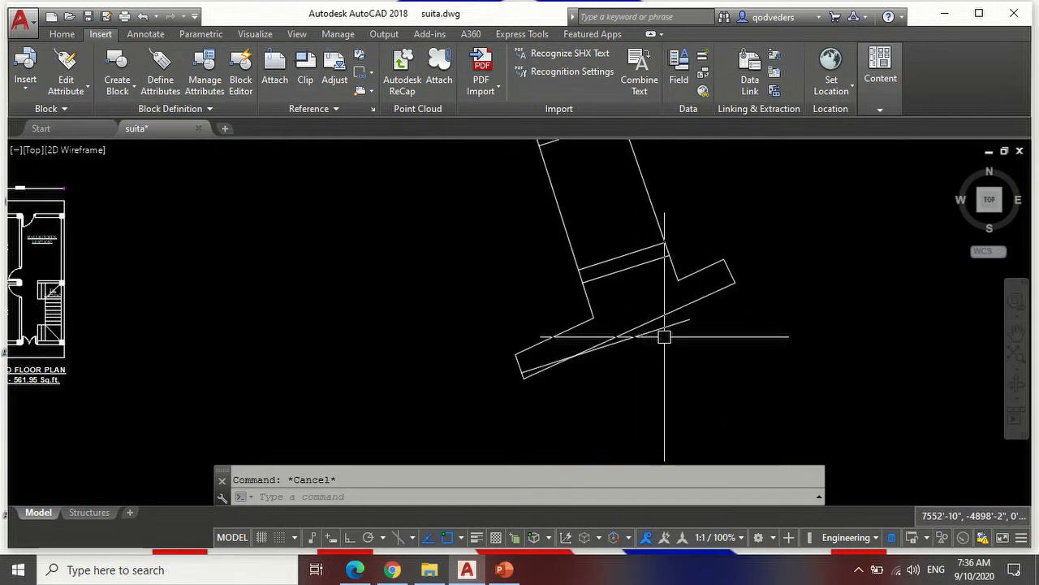
# Draw a slanted boundary line outside the parcel, just right of the bottom strip's short right edge.
pyautogui.write('e')
pyautogui.press('Escape')
pyautogui.write('l')
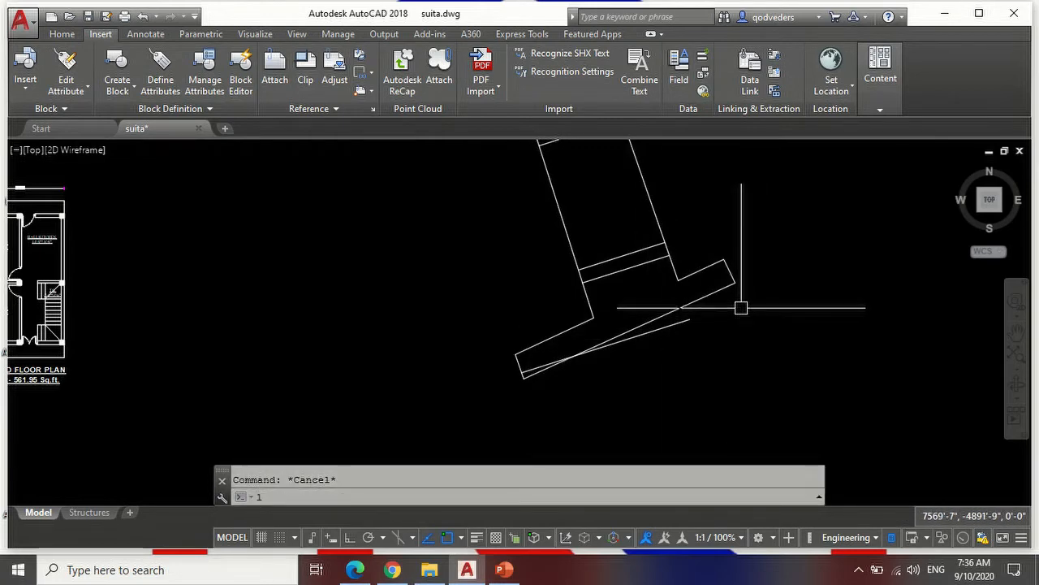
pyautogui.press('Return')
pyautogui.click(739, 227)
pyautogui.click(791, 357)
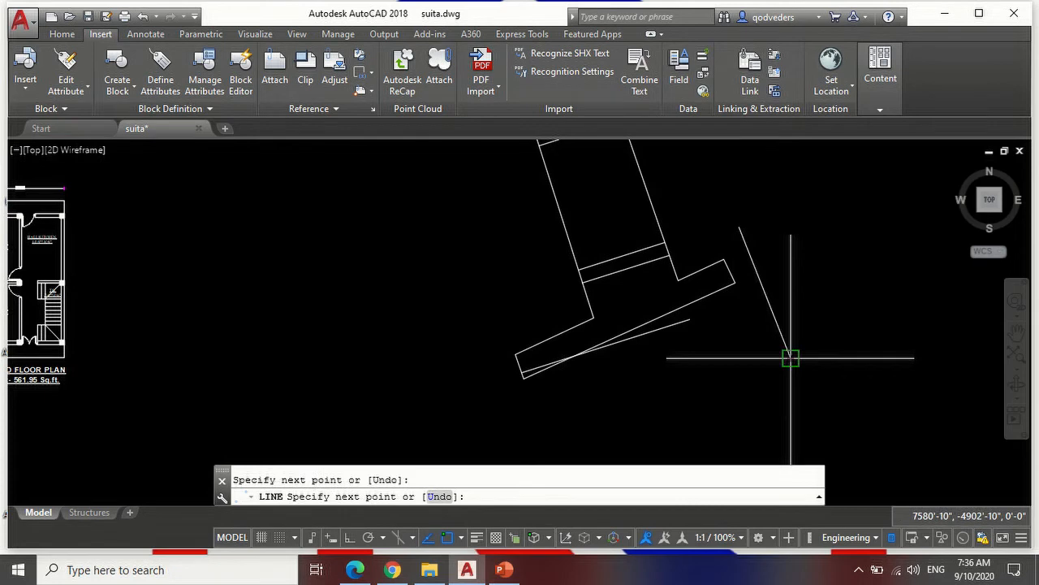
pyautogui.press('Return')
# Extend the right end of the 15' offset line to the slanted boundary line right of the parcel.
pyautogui.write('ex')
pyautogui.press('Return')
pyautogui.press('Return')
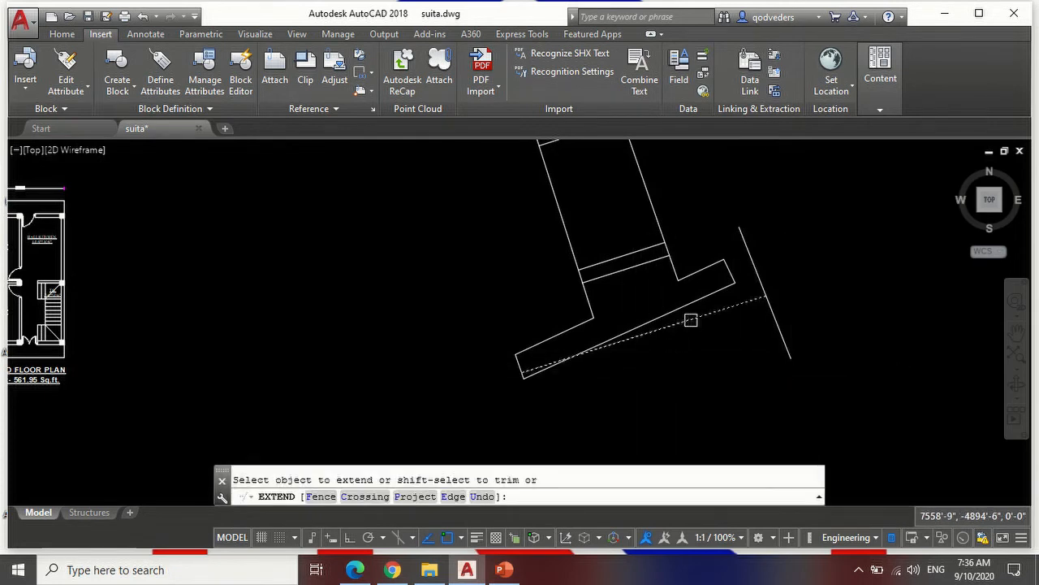
pyautogui.press('Escape')
# Add an aligned dimension from the upper line of the lower crossing pair to the 15' offset line, and save the drawing.
pyautogui.write('dal')
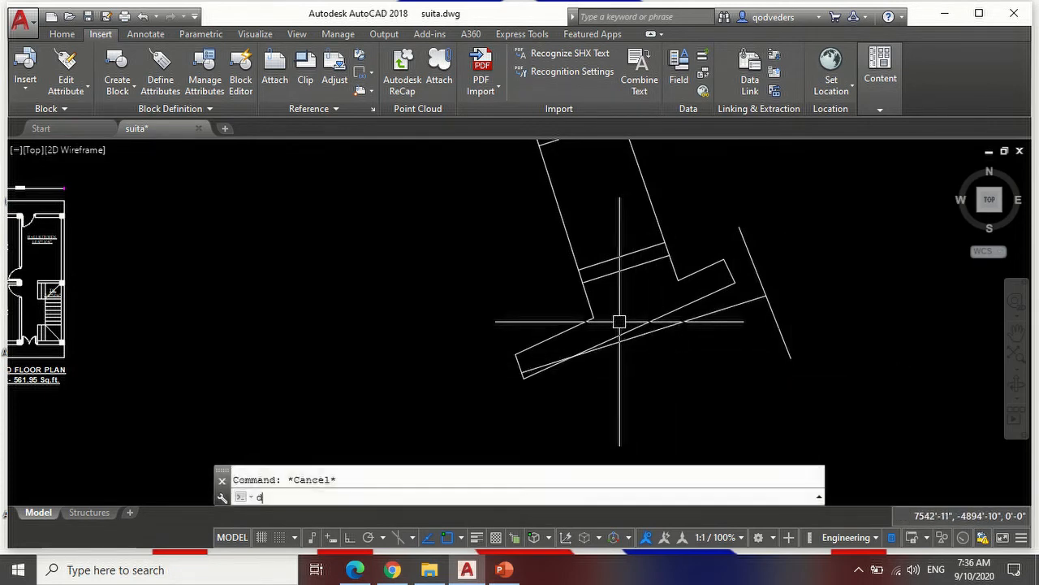
pyautogui.press('Return')
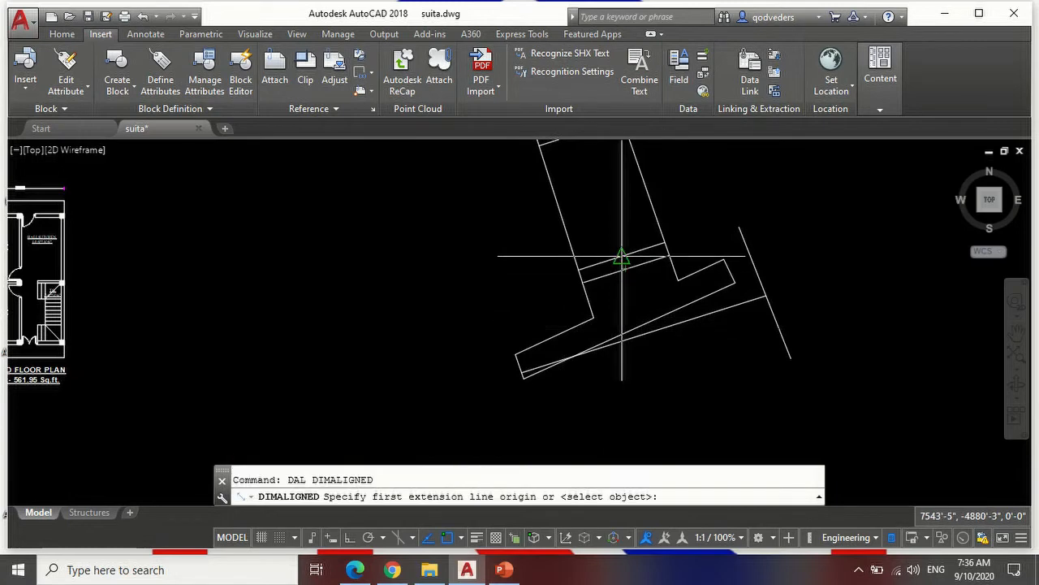
pyautogui.click(622, 257)
pyautogui.click(642, 329)
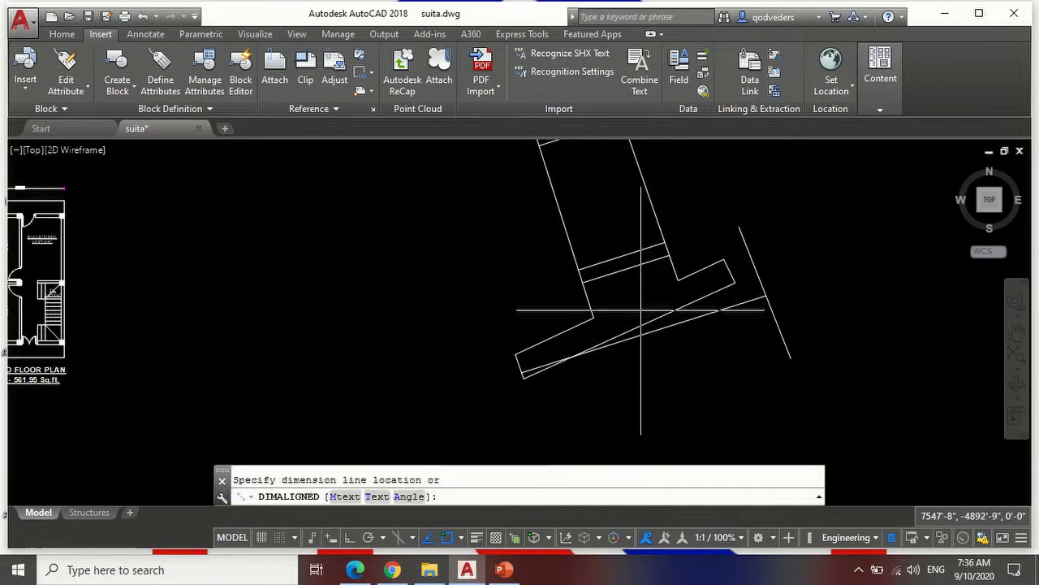
pyautogui.click(642, 309)
pyautogui.scroll(4, 642, 310)
pyautogui.scroll(-5, 635, 340)
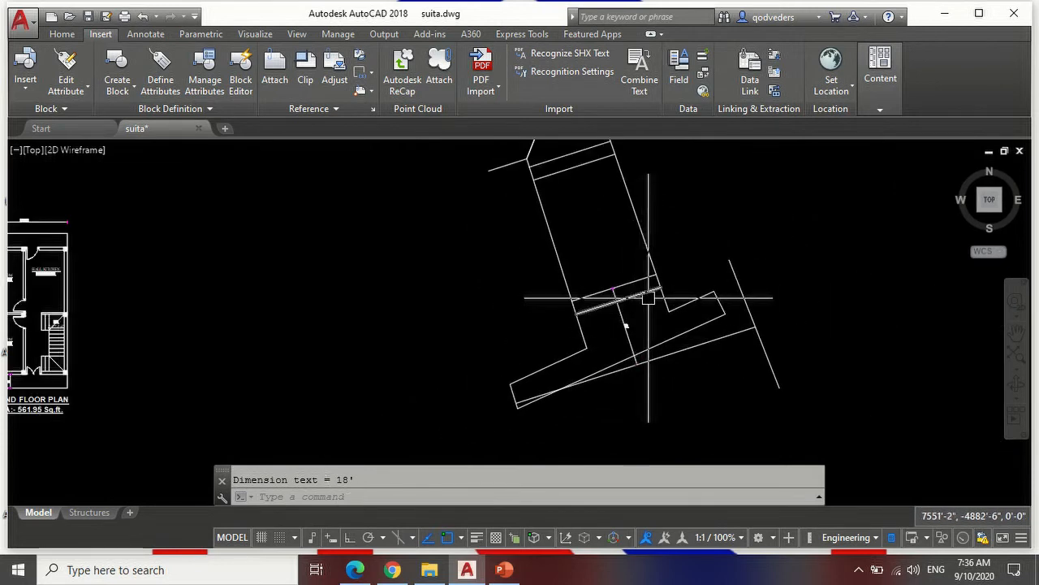
pyautogui.scroll(2, 688, 325)
pyautogui.scroll(-3, 661, 358)
pyautogui.scroll(3, 670, 264)
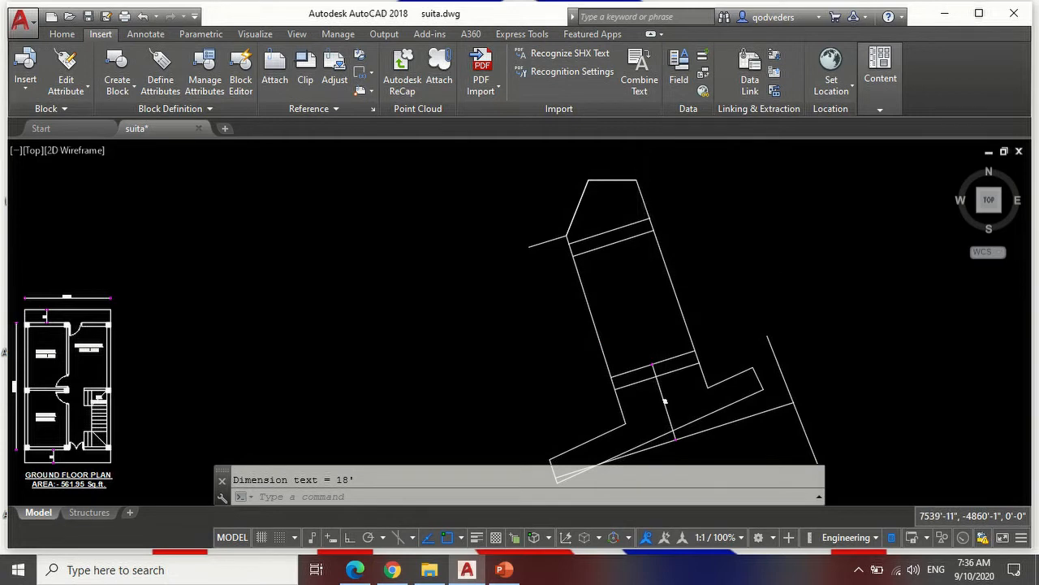
pyautogui.hotkey('ctrl', 's')
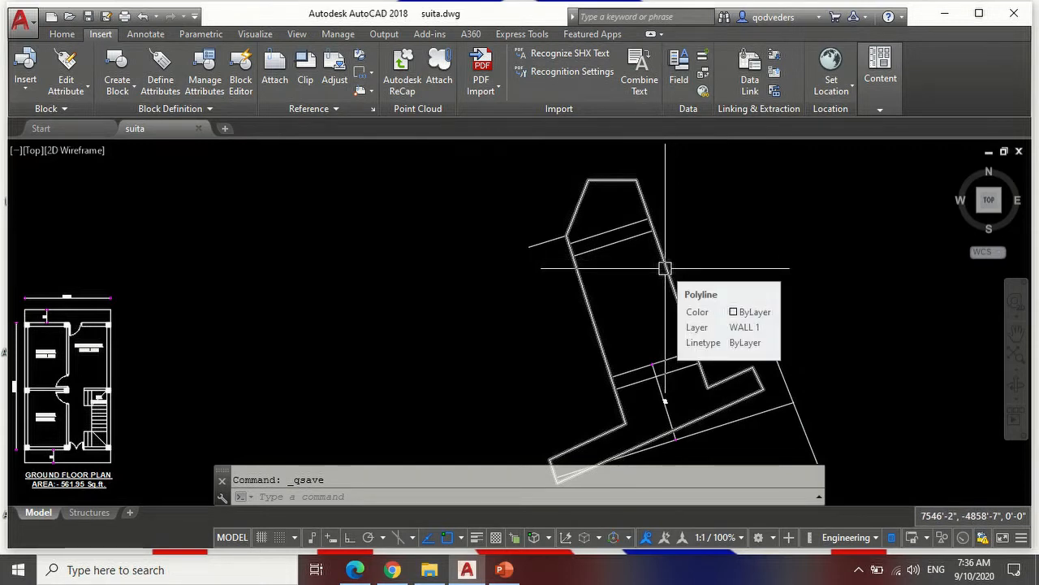
# Add an aligned dimension along the outside of the parcel's slanted upper-left edge.
pyautogui.scroll(-5, 488, 224)
pyautogui.scroll(8, 516, 229)
pyautogui.scroll(-6, 557, 241)
pyautogui.scroll(5, 508, 259)
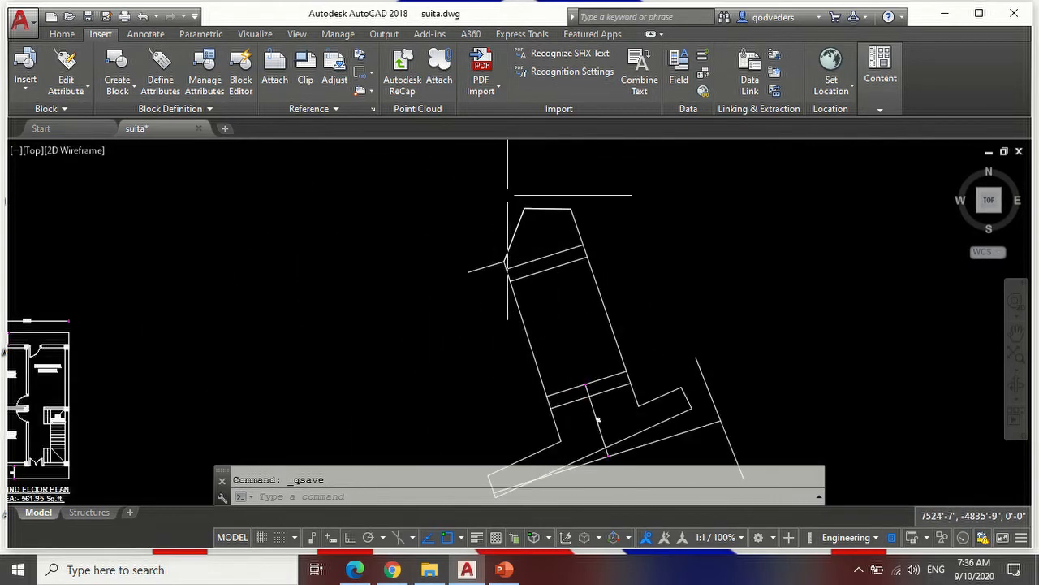
pyautogui.write('dal')
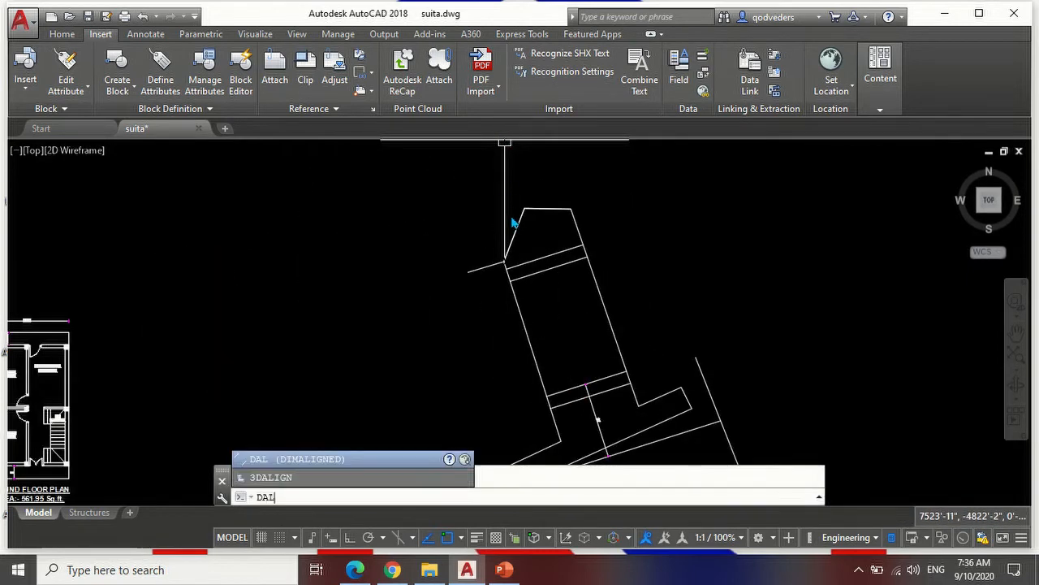
pyautogui.press('Return')
pyautogui.scroll(4, 507, 241)
pyautogui.click(444, 363)
pyautogui.scroll(-3, 458, 330)
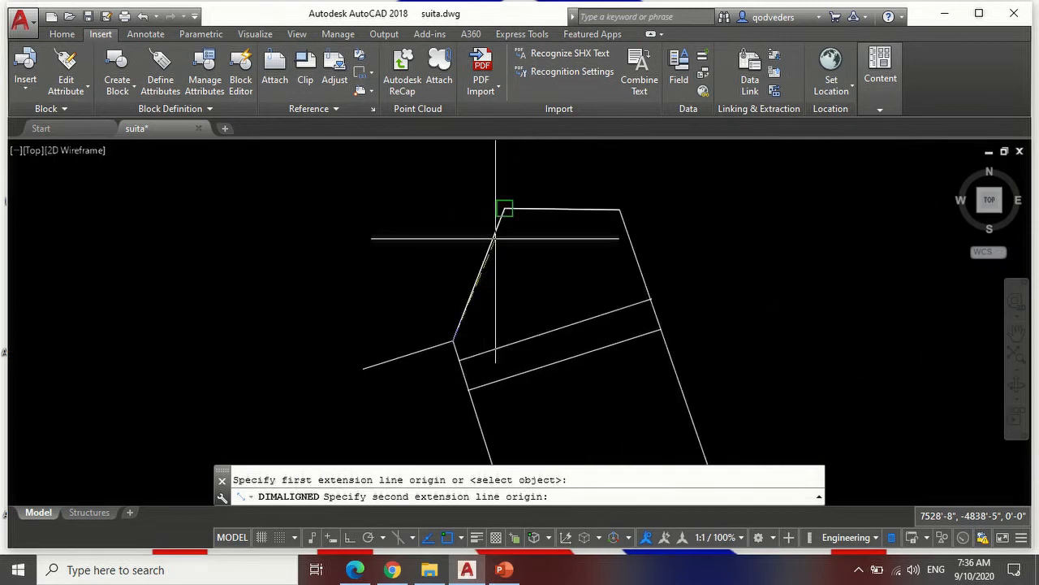
pyautogui.click(504, 210)
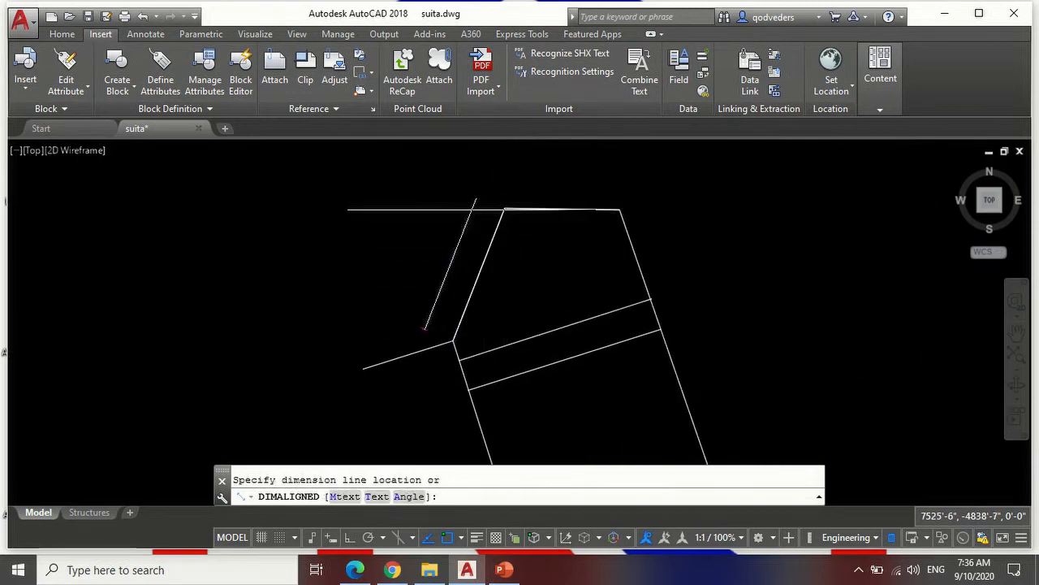
pyautogui.press('Return')
# Add an aligned dimension above the parcel's short top edge.
pyautogui.scroll(3, 472, 209)
pyautogui.press('Return')
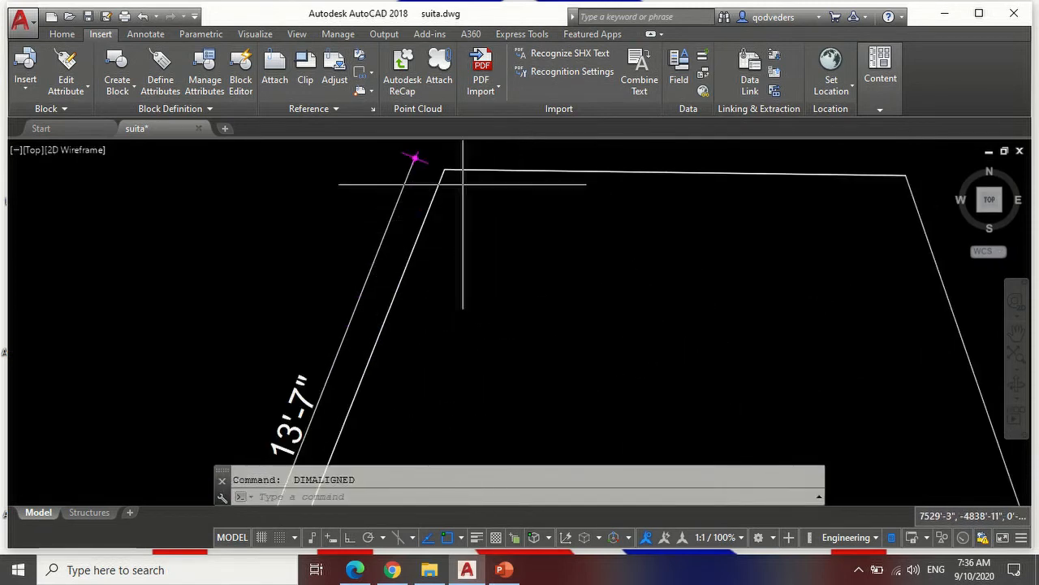
pyautogui.click(445, 170)
pyautogui.click(906, 175)
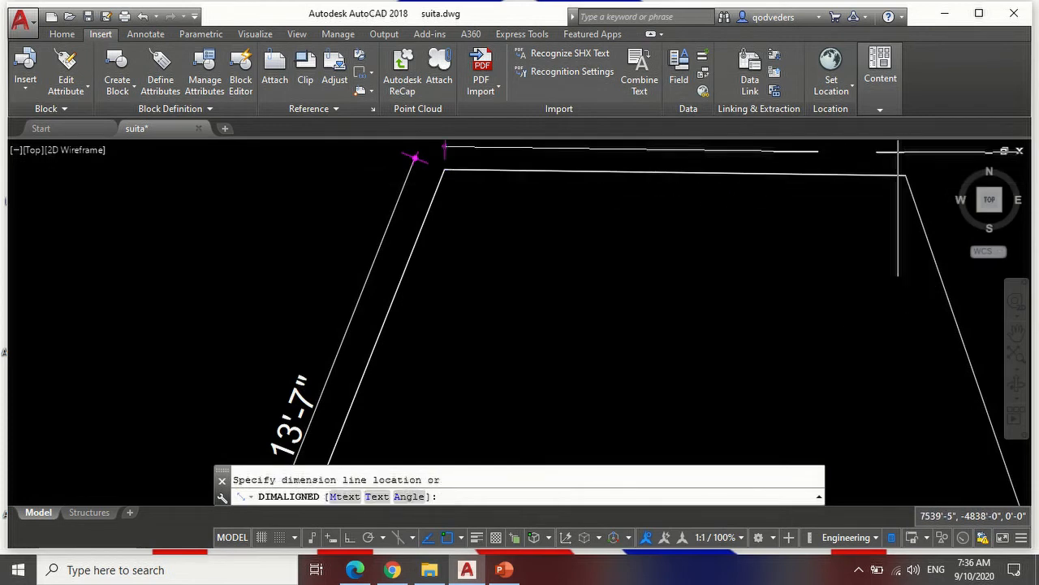
pyautogui.click(898, 149)
pyautogui.scroll(-2, 605, 249)
pyautogui.scroll(3, 776, 214)
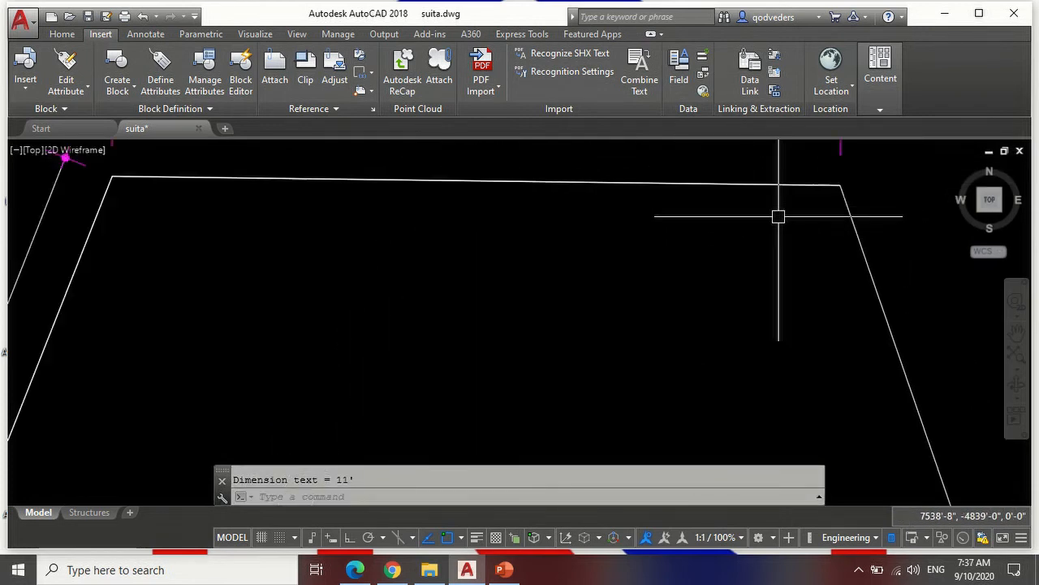
# Add an aligned dimension outside the parcel's right edge, from its top-right corner to the lower line of the upper crossing pair, offset 12.
pyautogui.press('Return')
pyautogui.click(840, 186)
pyautogui.scroll(5, 789, 284)
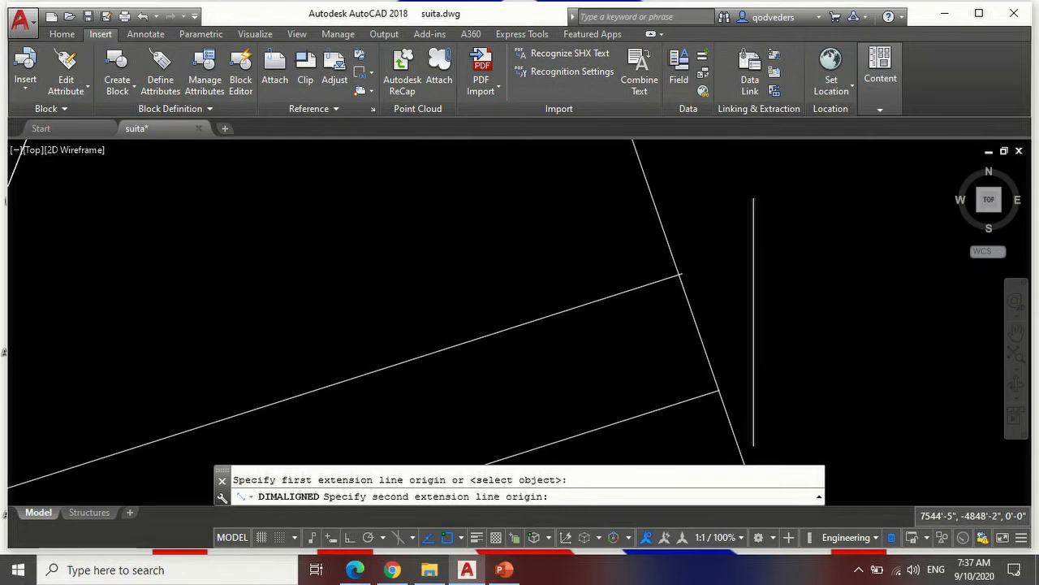
pyautogui.click(720, 390)
pyautogui.write('12')
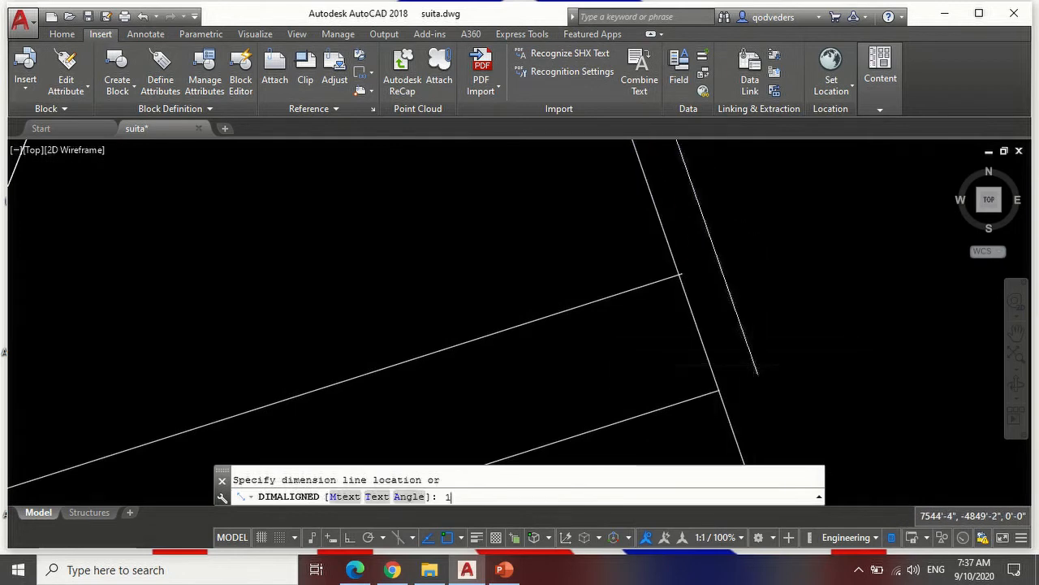
pyautogui.press('Return')
# Add an aligned dimension outside the short right end of the parcel's bottom strip, offset 10 from the edge.
pyautogui.scroll(-2, 574, 360)
pyautogui.scroll(-2, 691, 235)
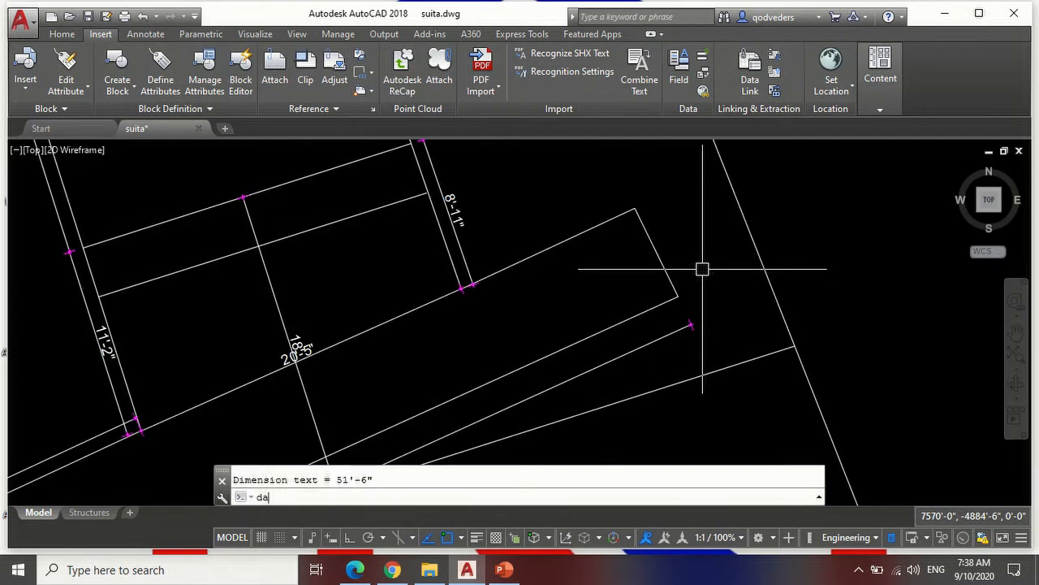
pyautogui.write('l')
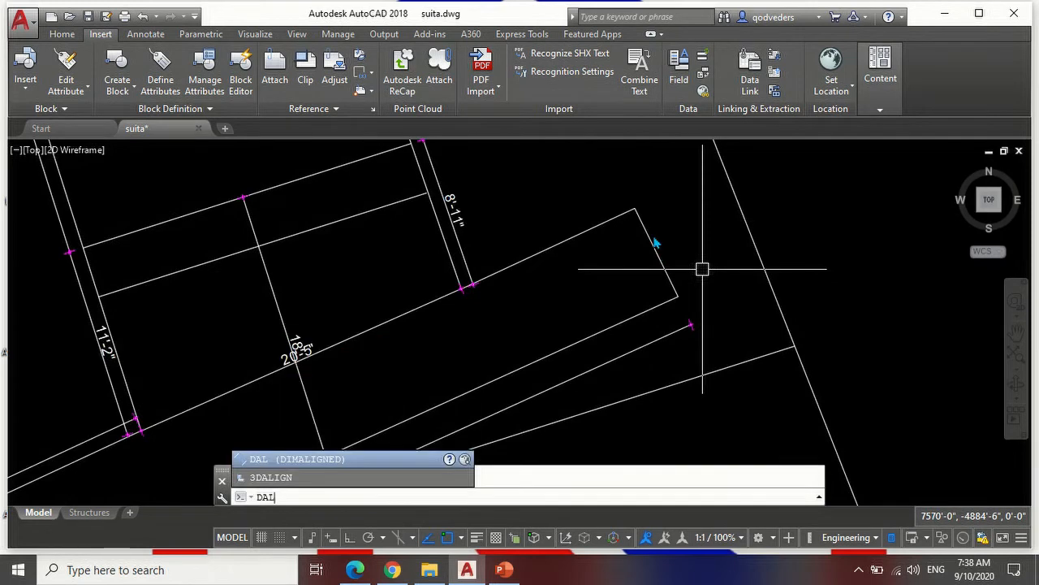
pyautogui.press('Return')
pyautogui.click(635, 209)
pyautogui.click(679, 296)
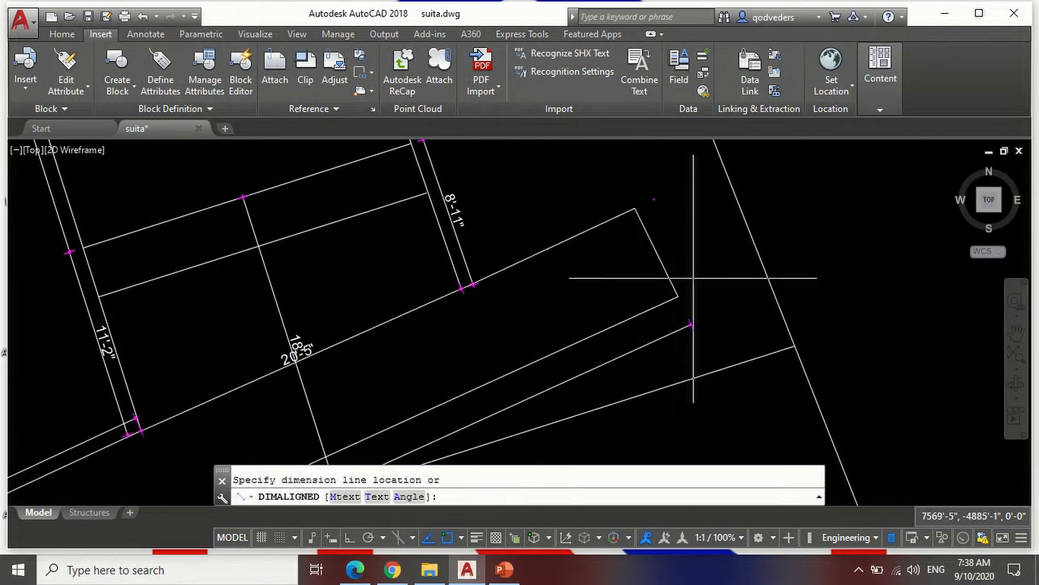
pyautogui.write('10')
pyautogui.press('Return')
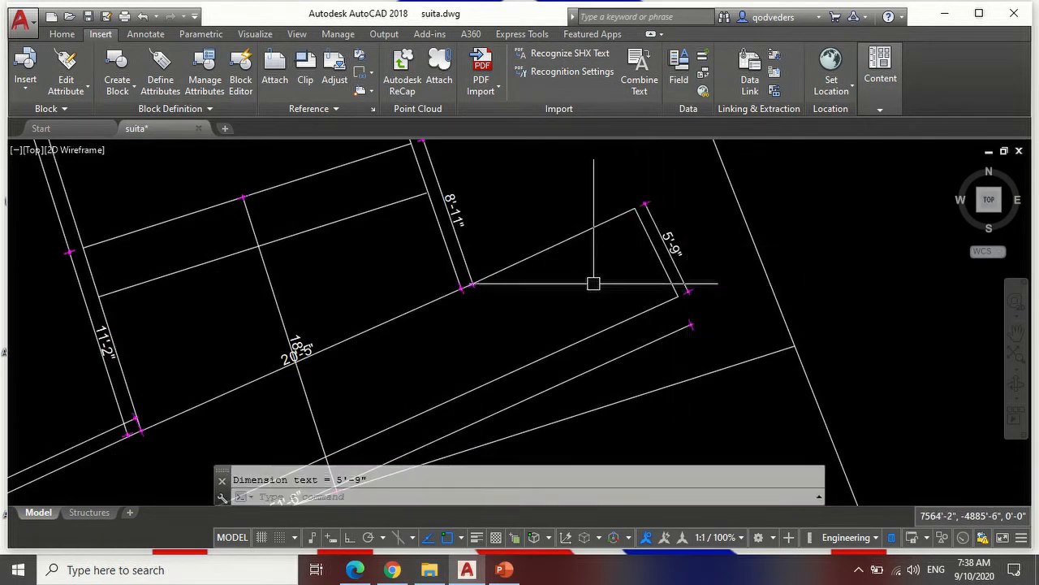
# Add an aligned dimension above the bottom strip's upper edge, from its right corner to the inner corner of the parcel, offset 10.
pyautogui.press('Return')
pyautogui.scroll(4, 635, 207)
pyautogui.click(629, 214)
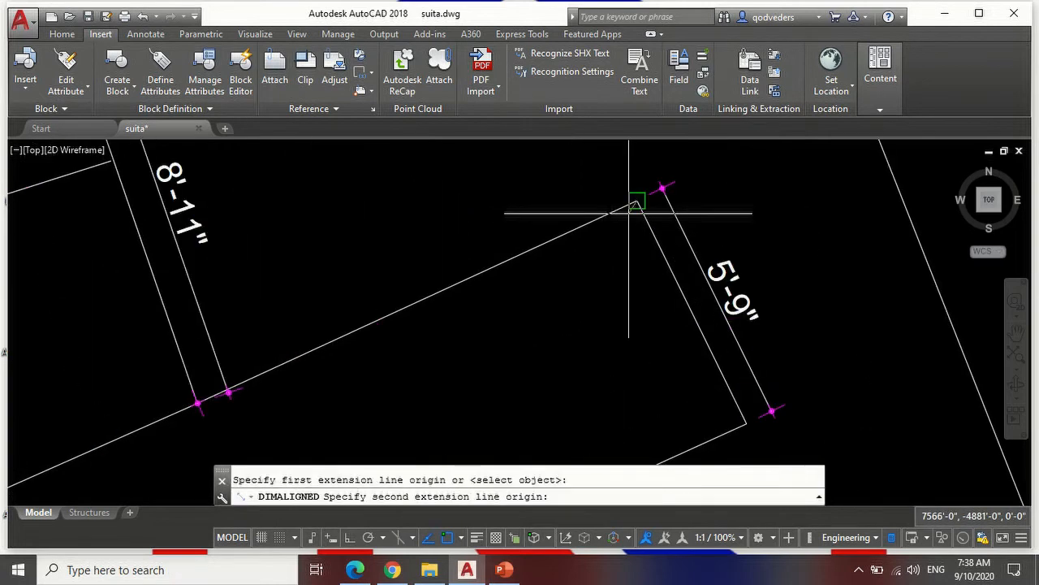
pyautogui.scroll(-5, 628, 213)
pyautogui.scroll(6, 435, 231)
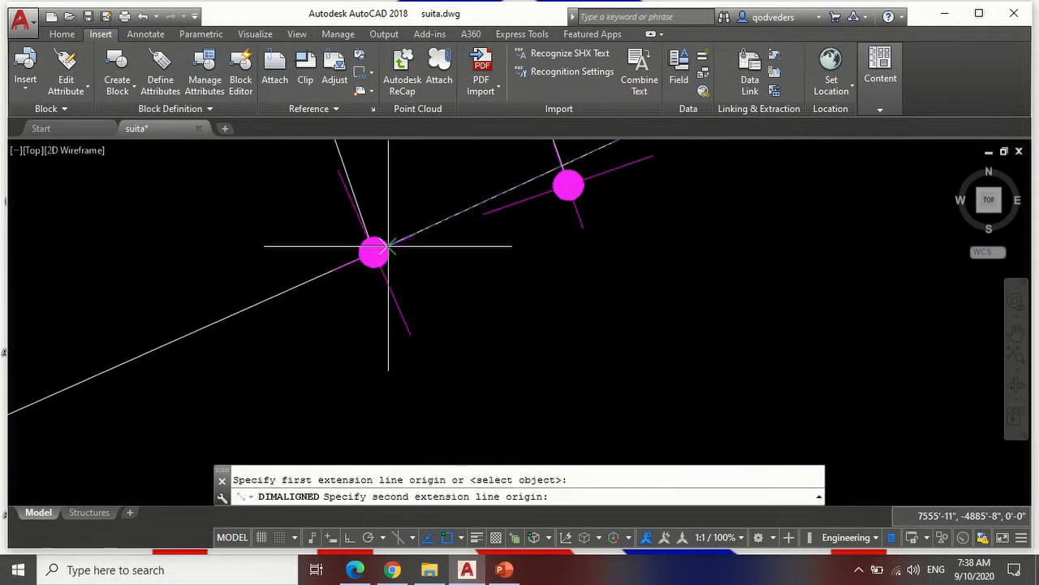
pyautogui.click(373, 253)
pyautogui.scroll(-6, 374, 252)
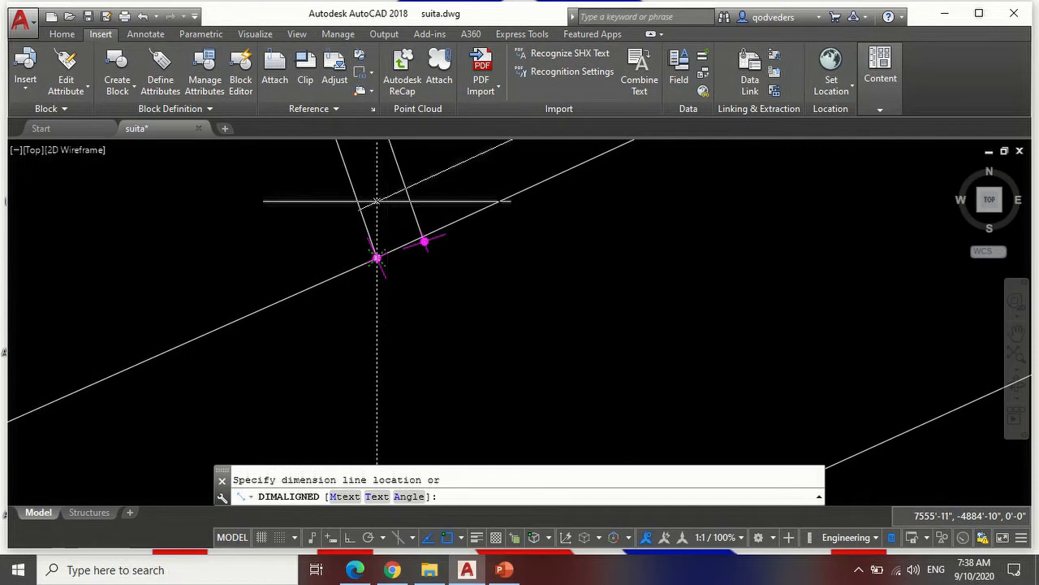
pyautogui.write('10')
pyautogui.press('Return')
pyautogui.scroll(-4, 656, 271)
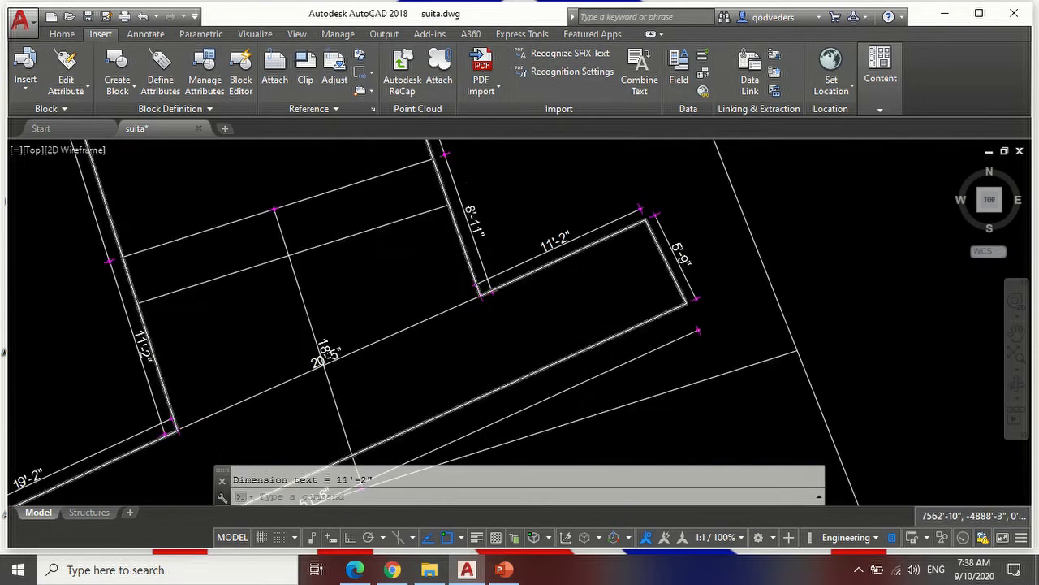
# Add the multiline text "PROPOSED BUILDING" on two lines inside the building area between the upper and lower crossing lines.
pyautogui.scroll(-8, 656, 272)
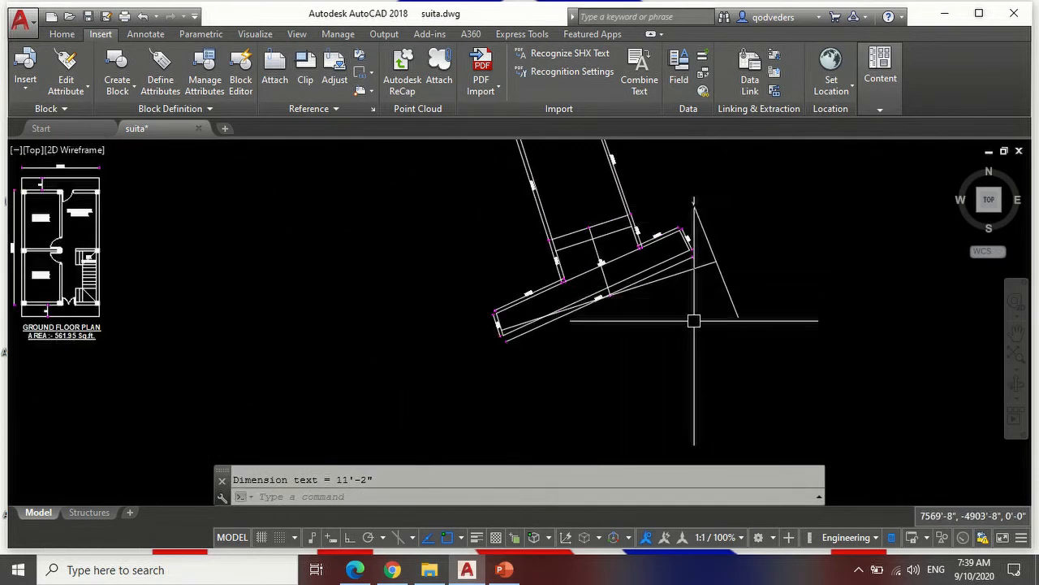
pyautogui.scroll(-2, 383, 279)
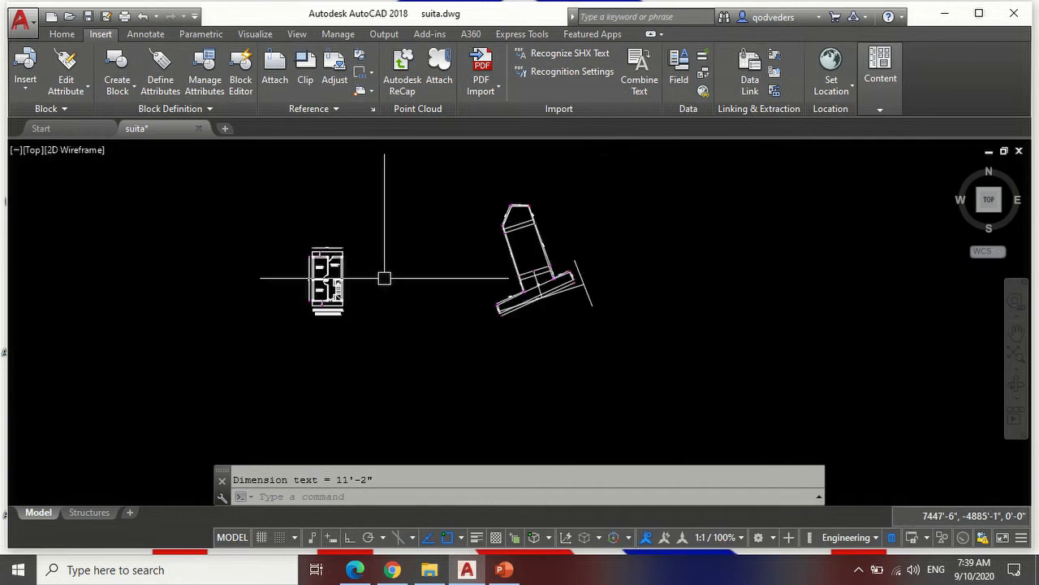
pyautogui.scroll(4, 521, 239)
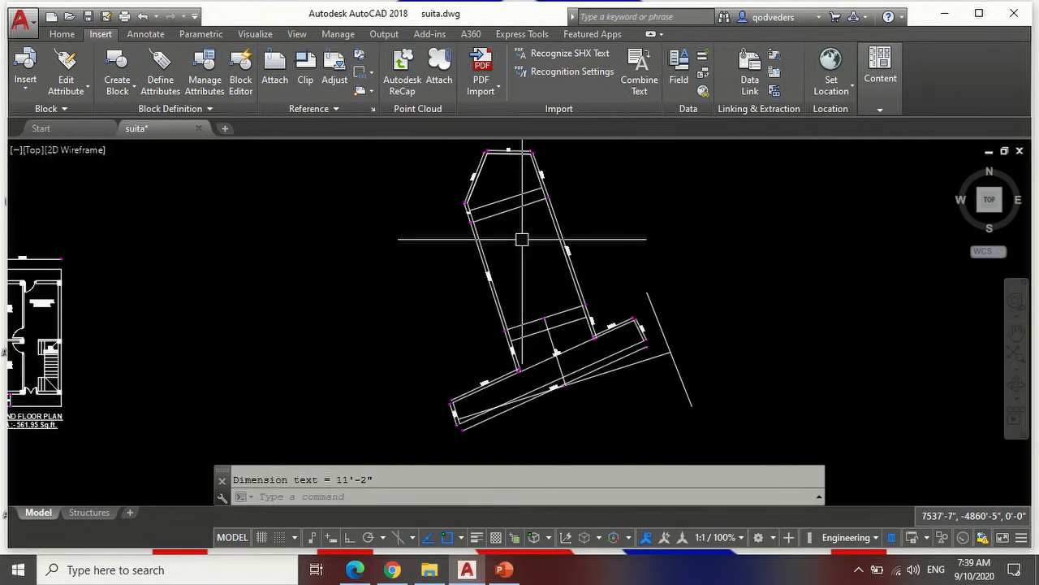
pyautogui.write('mt')
pyautogui.press('Return')
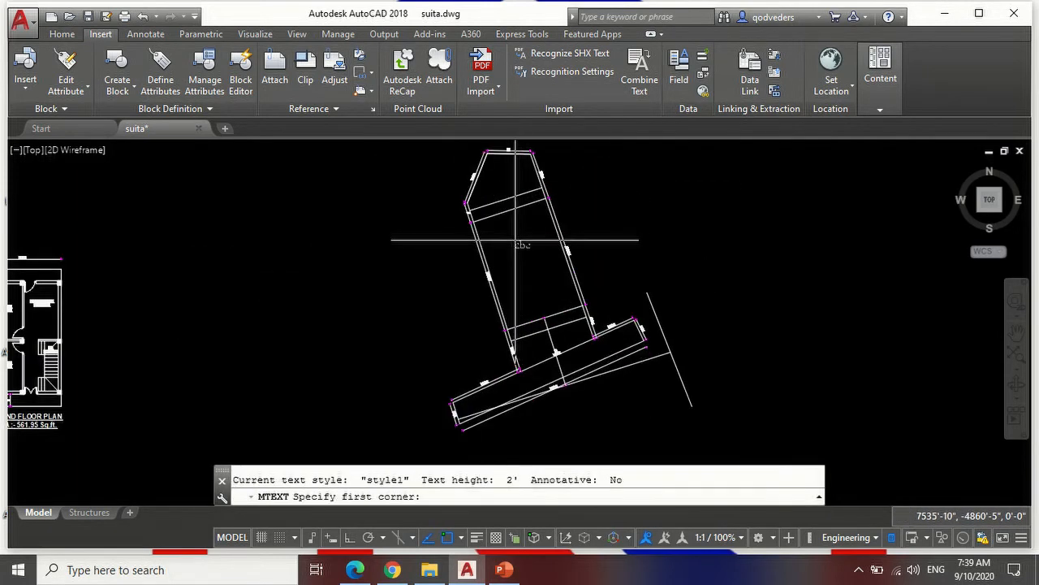
pyautogui.scroll(4, 516, 239)
pyautogui.click(488, 276)
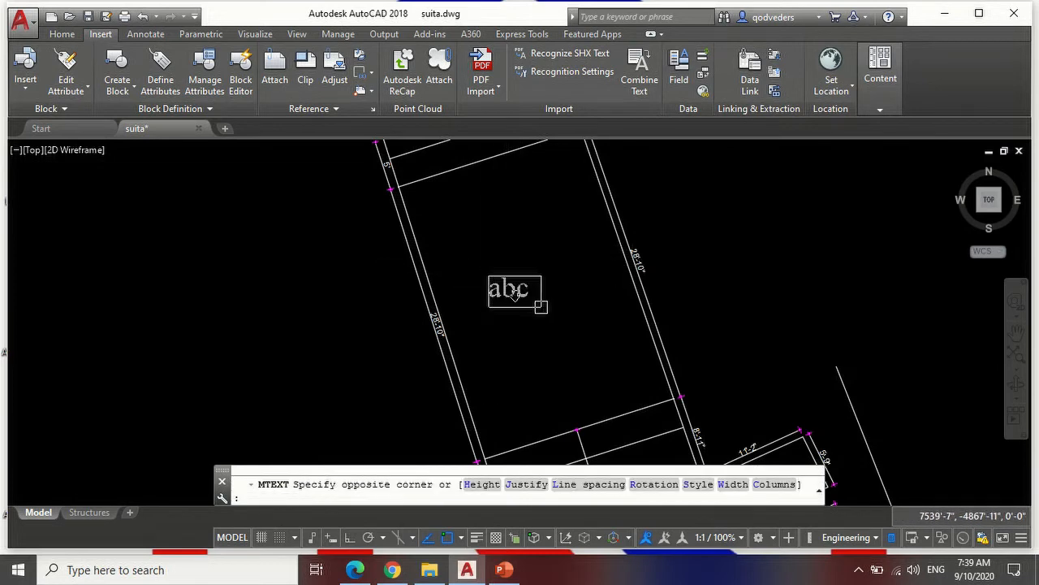
pyautogui.click(568, 304)
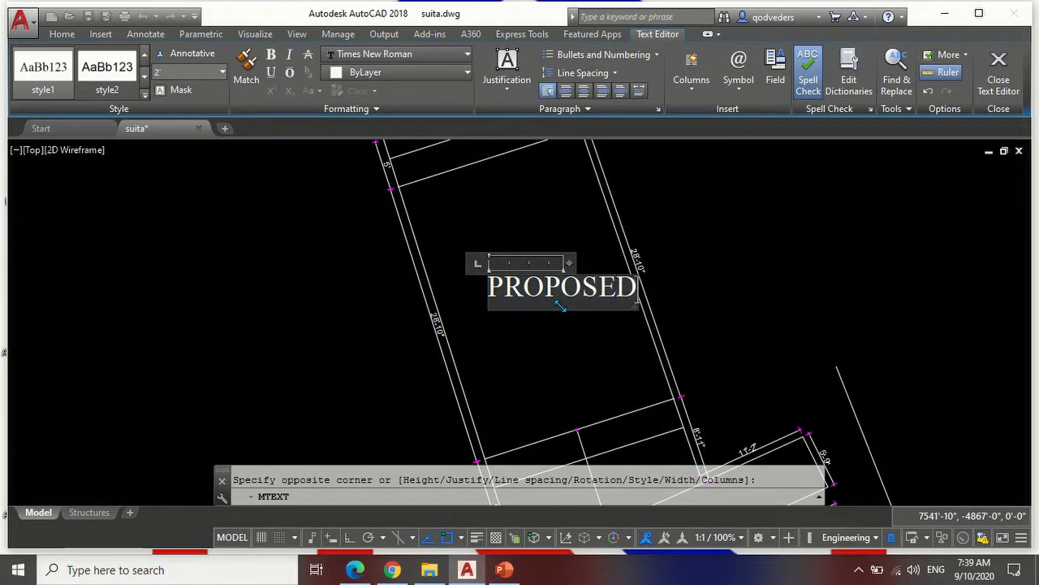
pyautogui.press('Return')
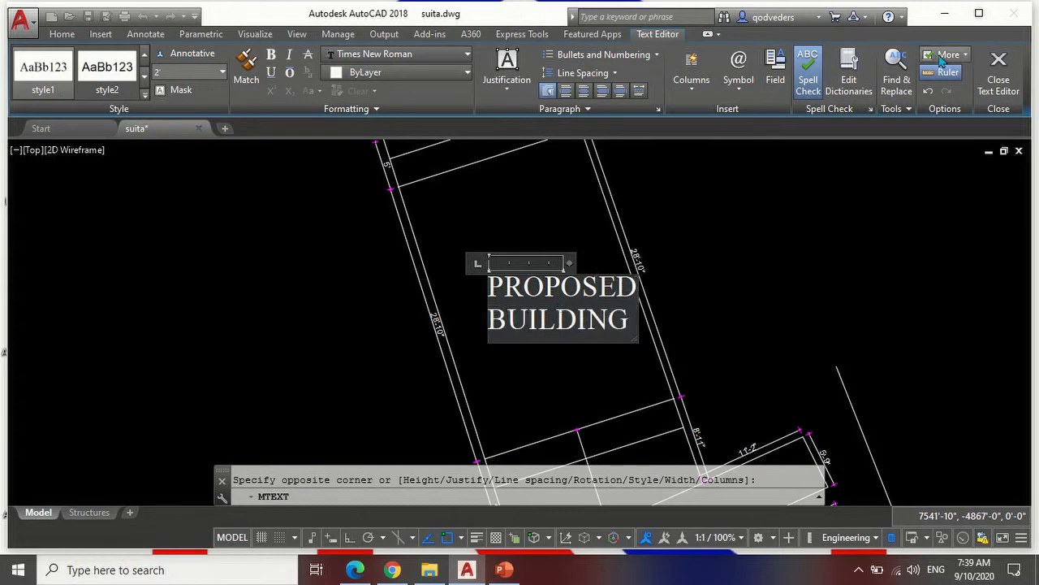
pyautogui.click(999, 73)
# Move the "PROPOSED BUILDING" text slightly up and to the left so it sits between the building's side lines.
pyautogui.press('Return')
pyautogui.click(545, 278)
pyautogui.press('Return')
pyautogui.click(836, 266)
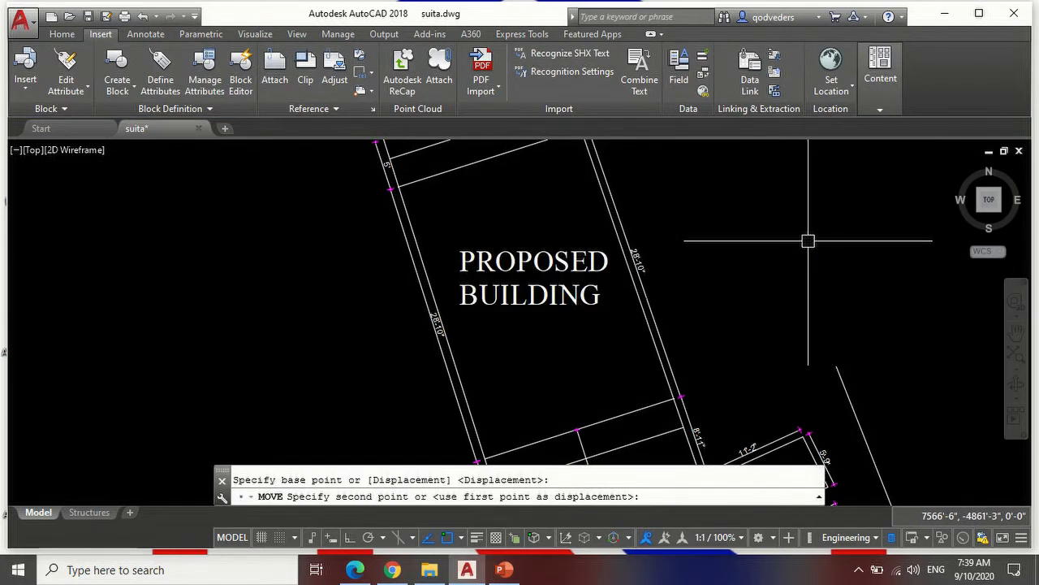
pyautogui.press('Escape')
pyautogui.scroll(-3, 821, 243)
pyautogui.scroll(2, 700, 285)
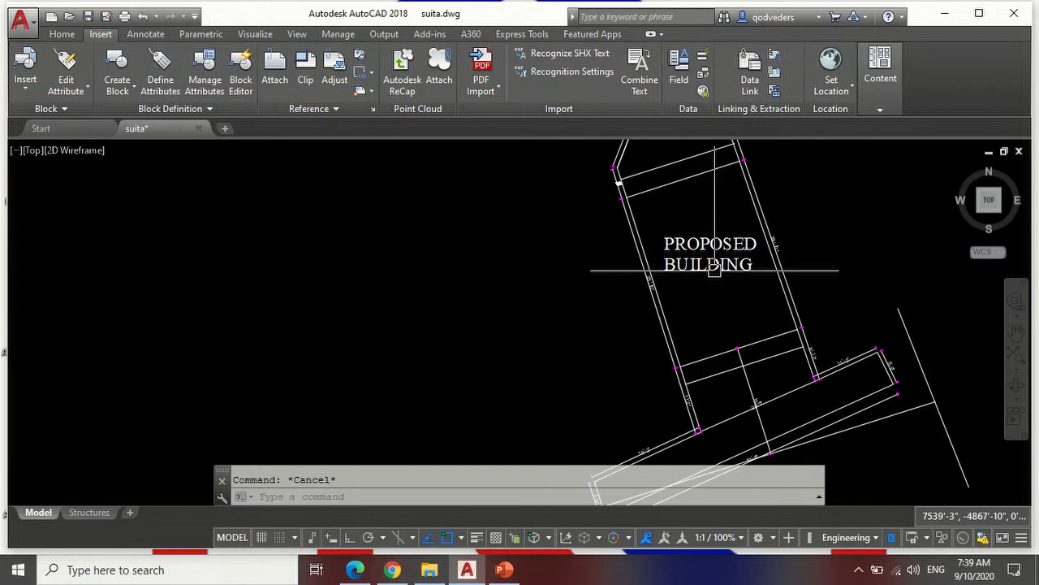
# Move the "PROPOSED BUILDING" text down toward the lower crossing lines, leaving free space above it.
pyautogui.write('M')
pyautogui.press('Return')
pyautogui.click(708, 244)
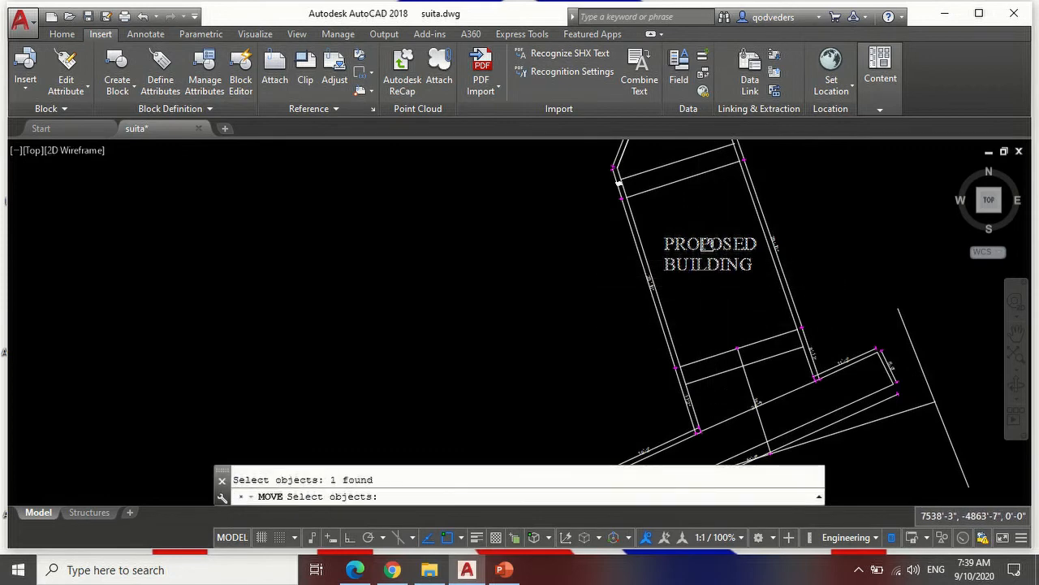
pyautogui.press('Return')
pyautogui.click(899, 180)
pyautogui.click(910, 220)
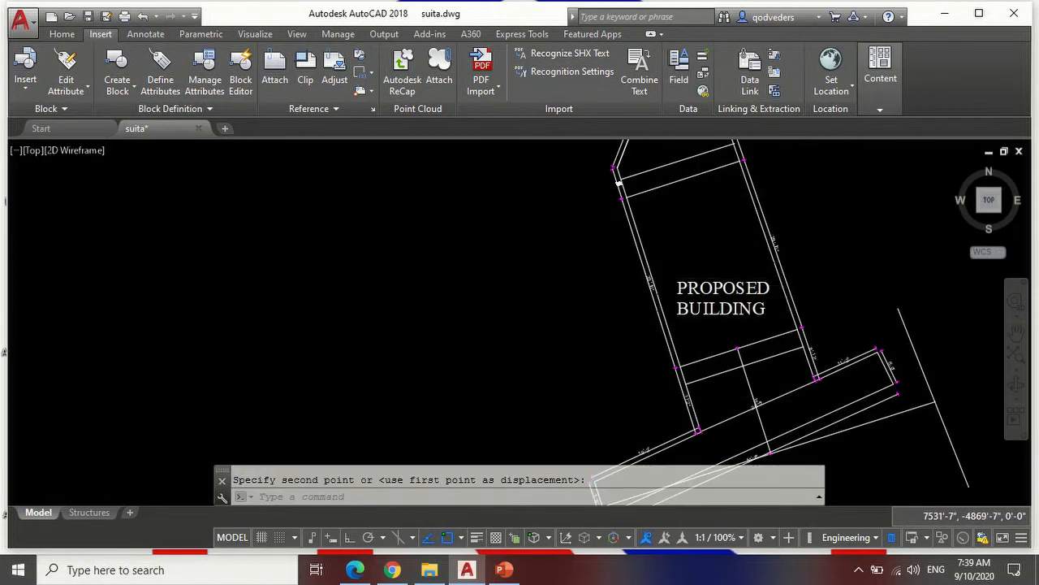
# Draw an 8' by 6' rectangle in the free space above the "PROPOSED BUILDING" text.
pyautogui.scroll(-3, 601, 280)
pyautogui.scroll(4, 600, 281)
pyautogui.press('Escape')
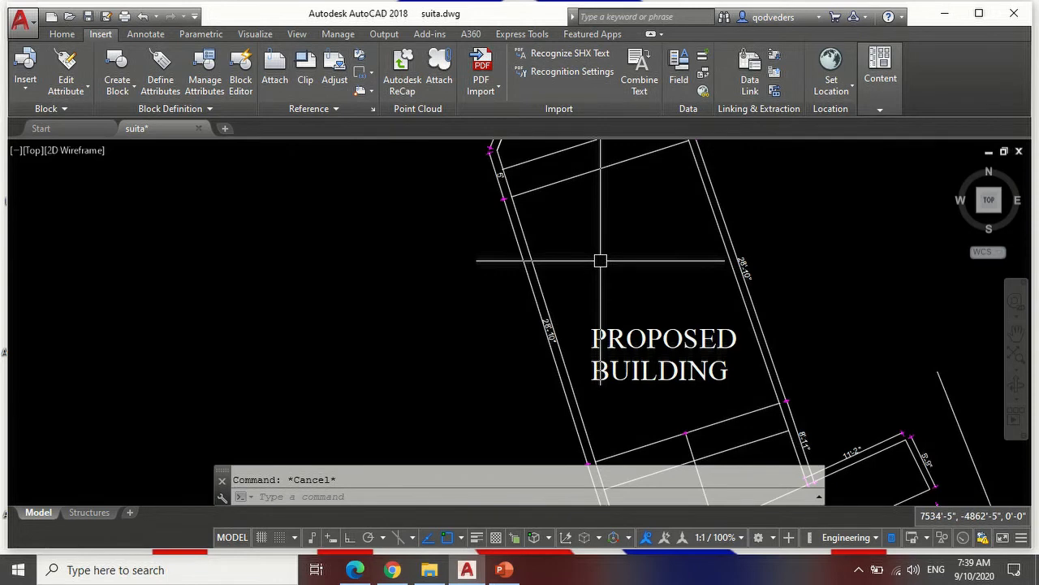
pyautogui.write('REC')
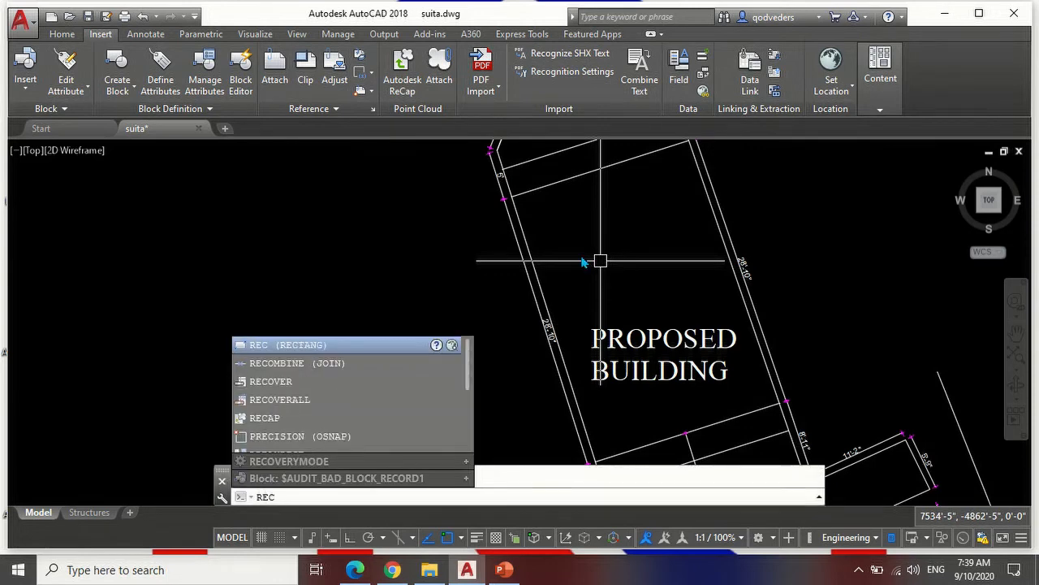
pyautogui.press('Return')
pyautogui.click(570, 267)
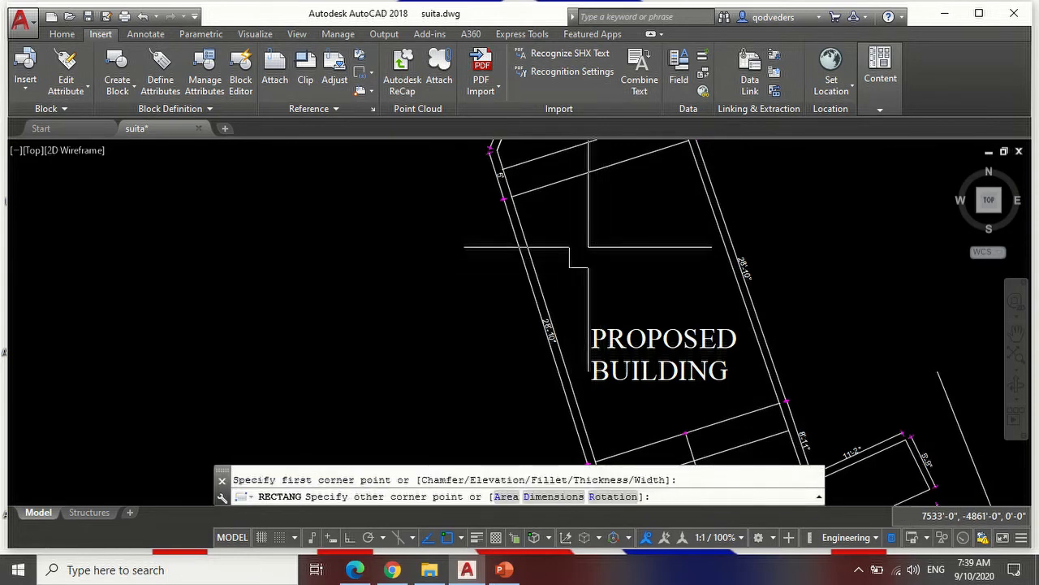
pyautogui.middleClick(594, 259)
pyautogui.write("@8',6")
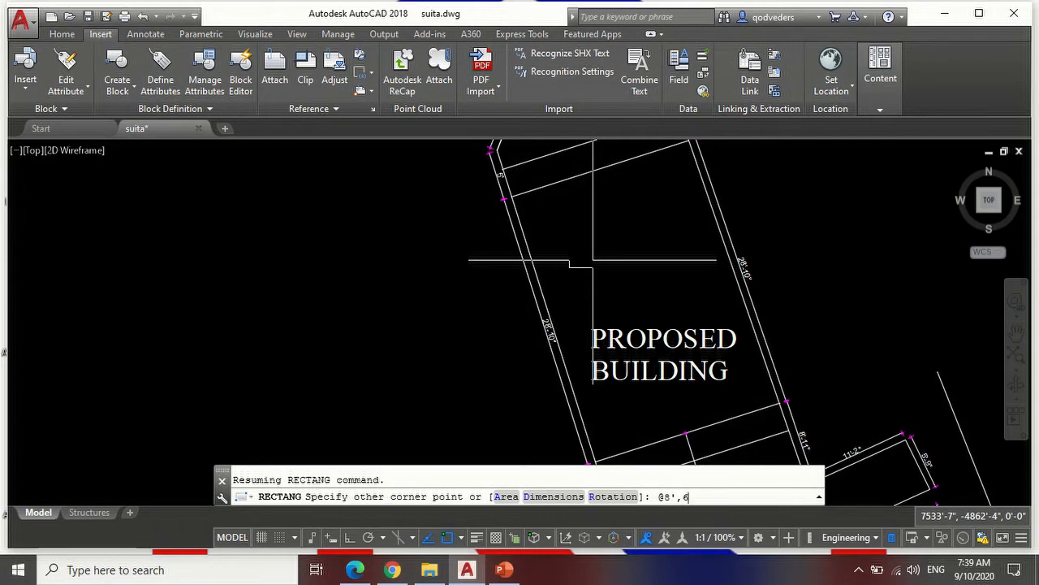
pyautogui.press('Return')
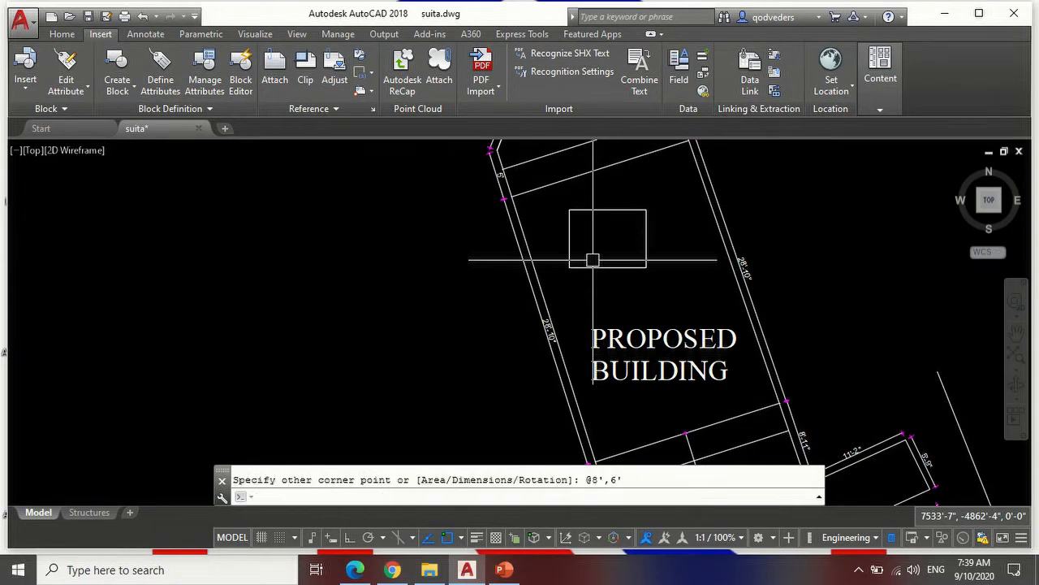
# Draw a small circle just right of the 8' by 6' rectangle, centred level with the rectangle's middle.
pyautogui.scroll(4, 705, 243)
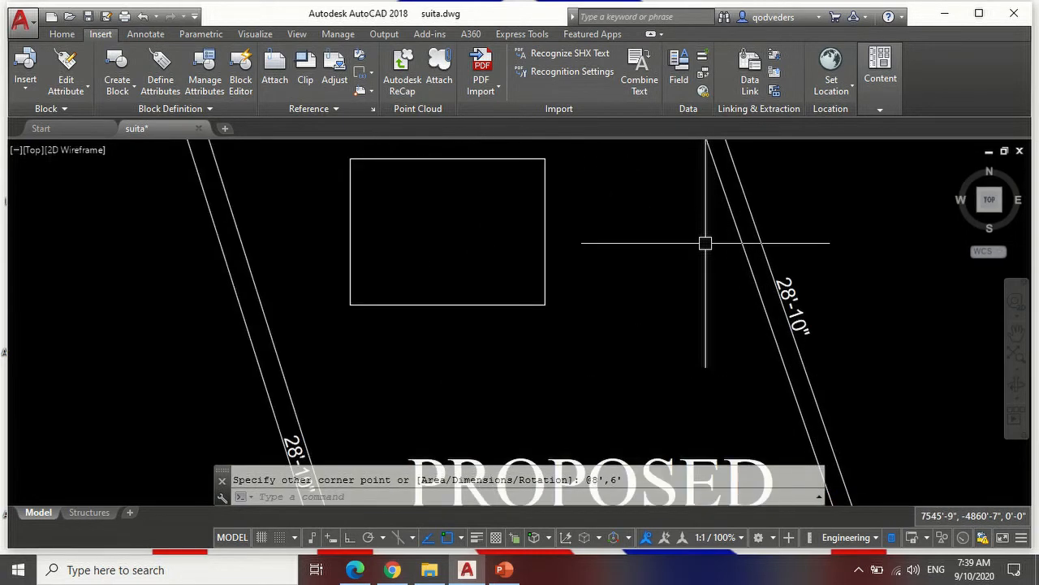
pyautogui.write('c')
pyautogui.press('Return')
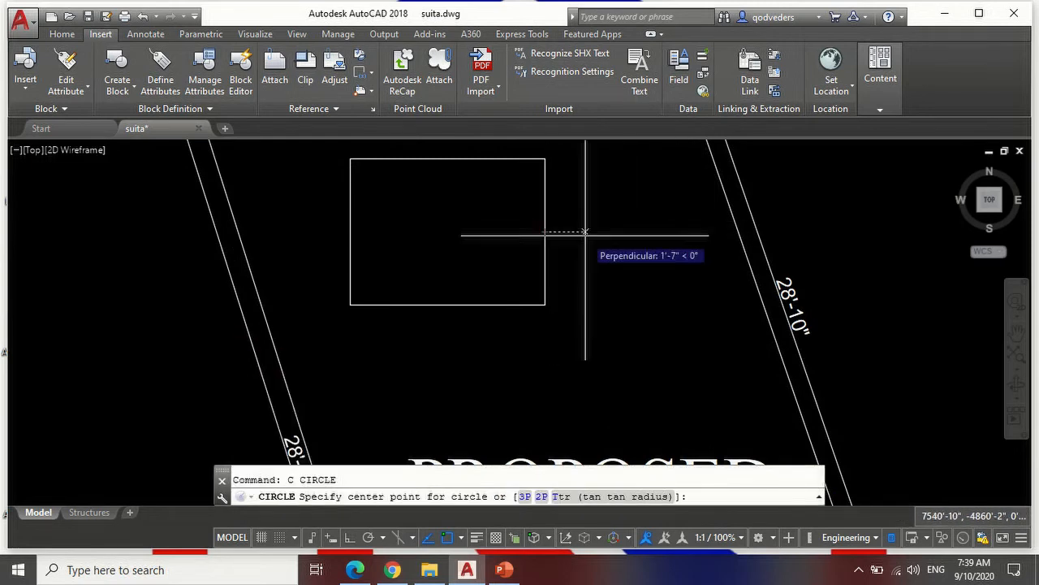
pyautogui.click(619, 233)
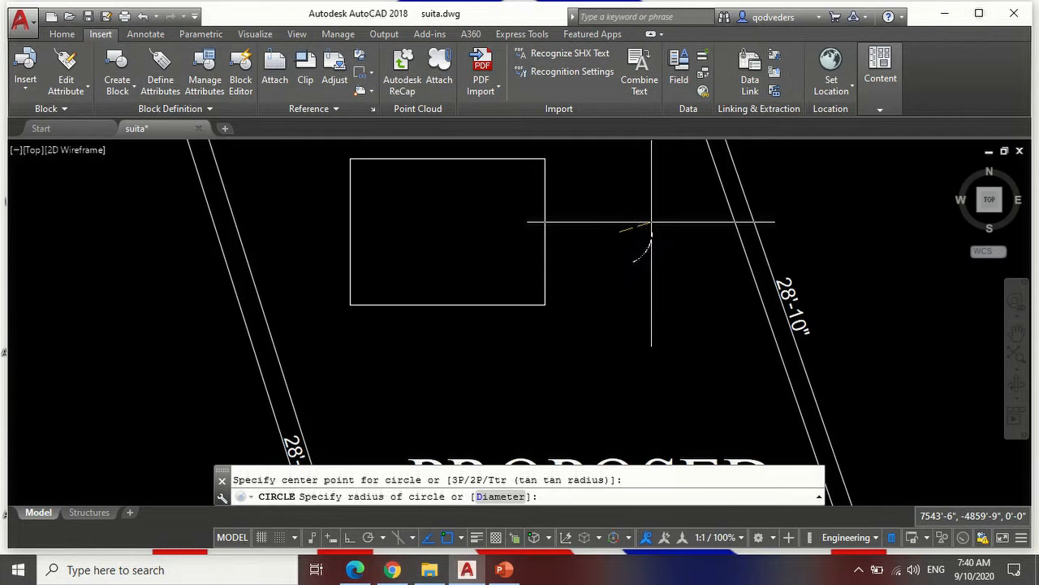
pyautogui.click(657, 219)
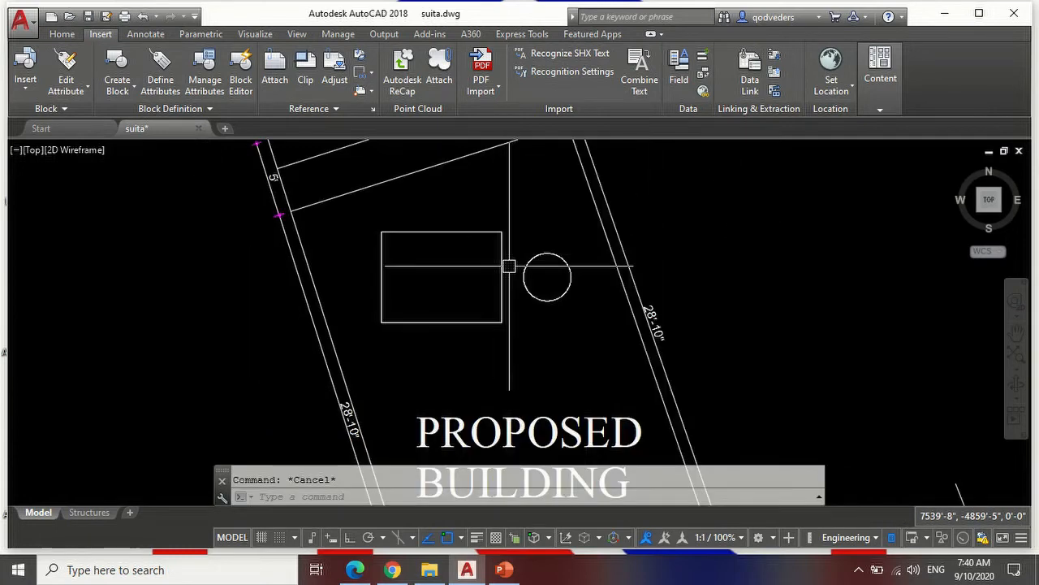
# Add the multiline text "ST" inside the rectangle beside the circle.
pyautogui.write('t')
pyautogui.press('Return')
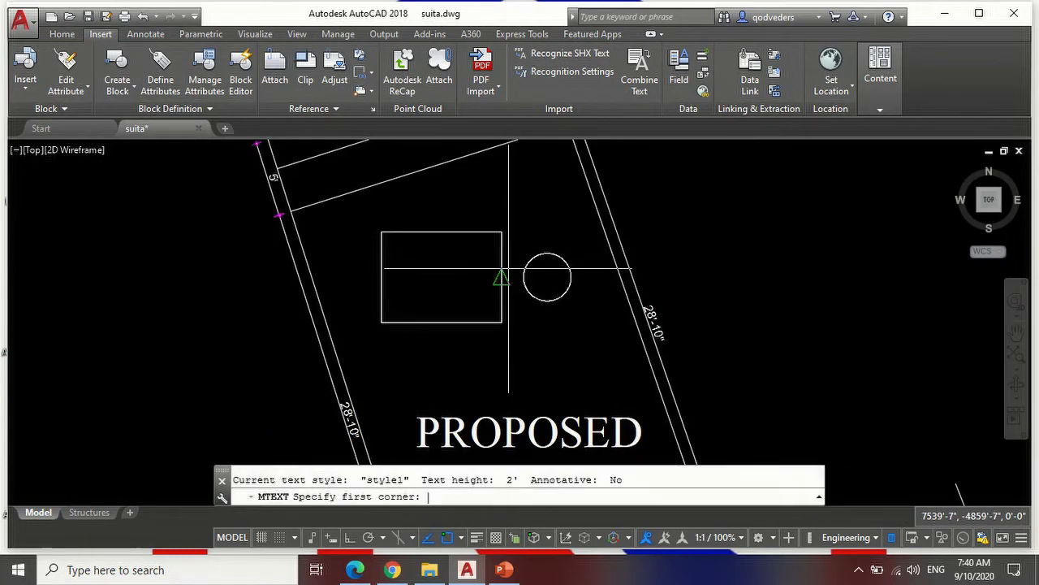
pyautogui.scroll(2, 433, 265)
pyautogui.scroll(2, 430, 264)
pyautogui.click(409, 253)
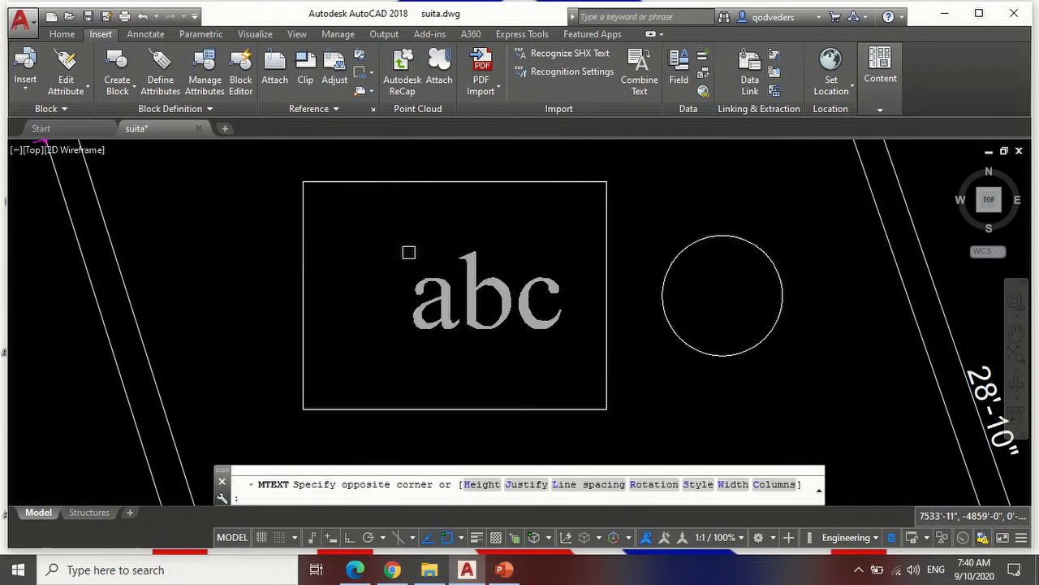
pyautogui.click(490, 309)
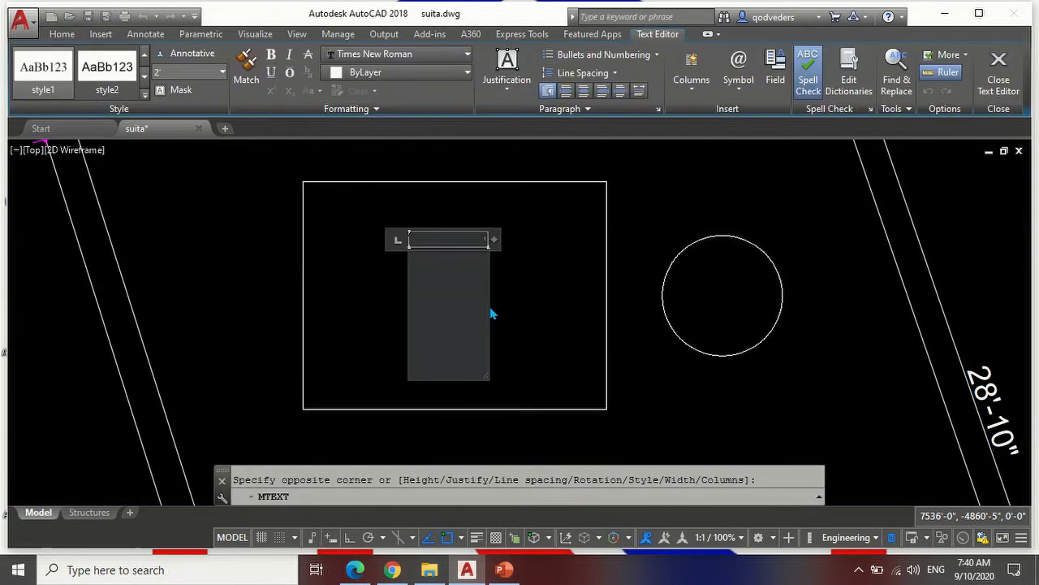
pyautogui.write('ST')
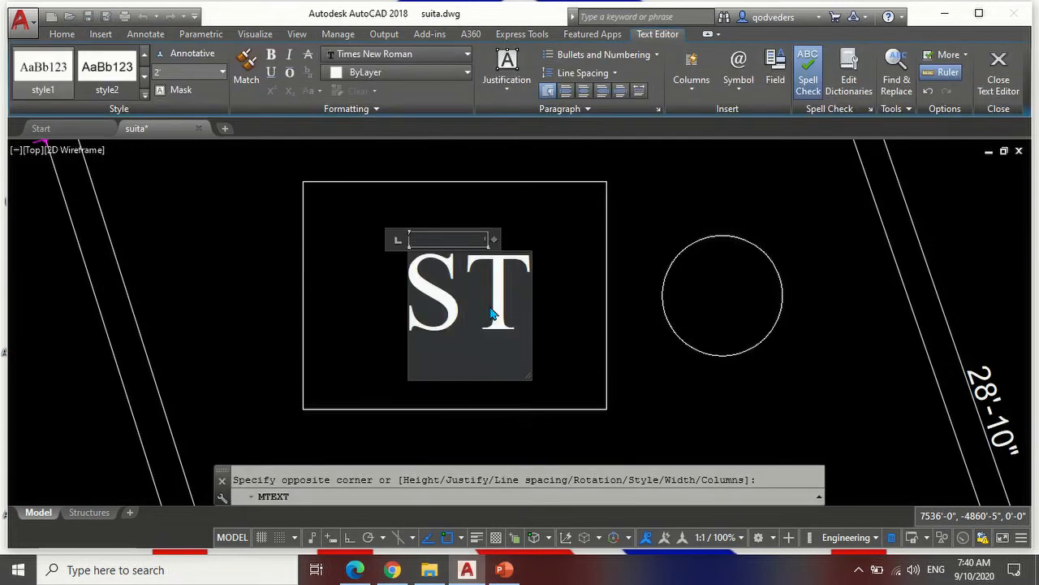
pyautogui.click(999, 75)
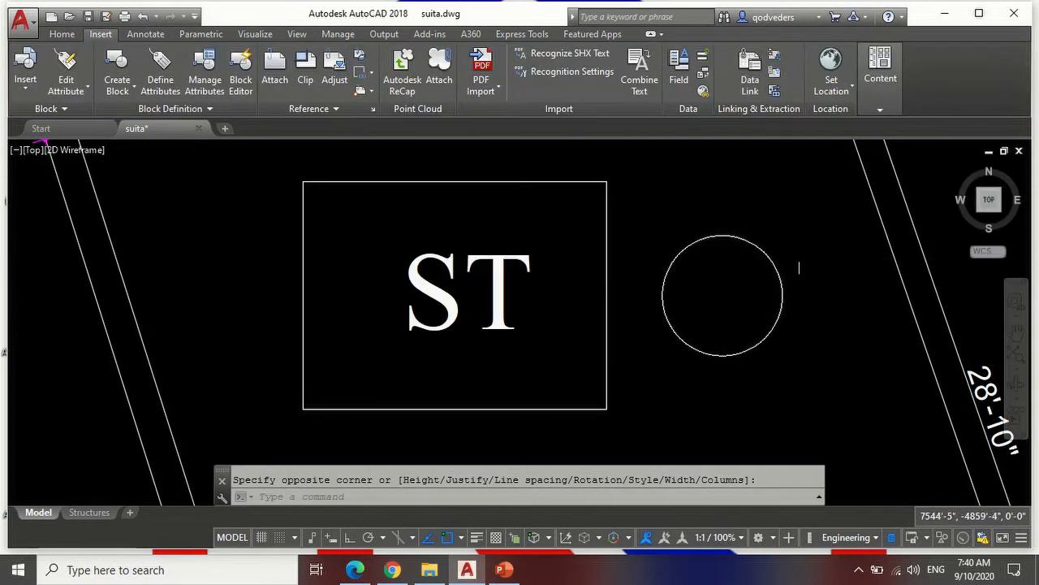
# Add the multiline text "SP" with a 1' height inside the circle.
pyautogui.scroll(2, 701, 283)
pyautogui.press('Return')
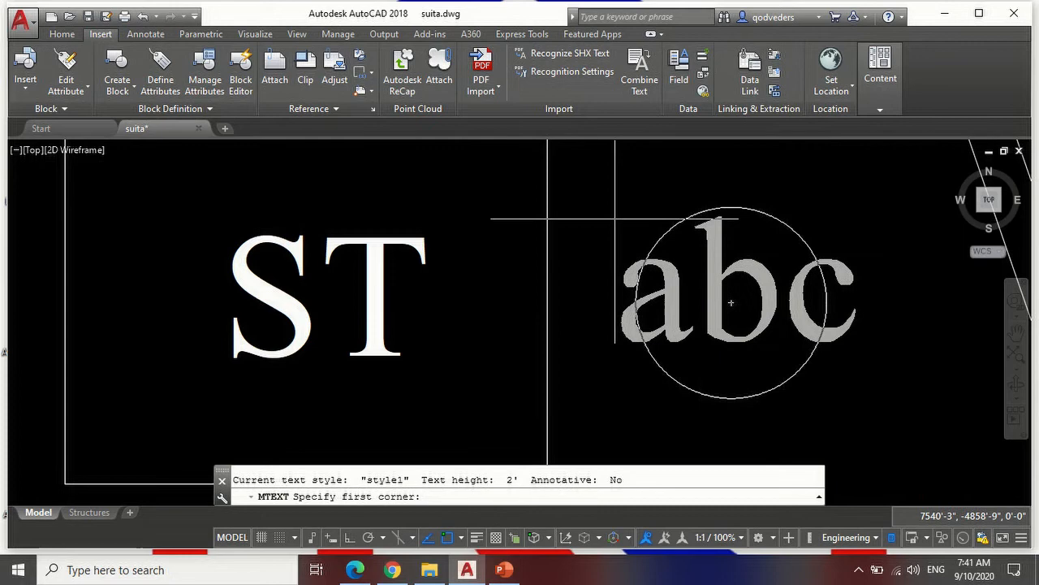
pyautogui.click(698, 276)
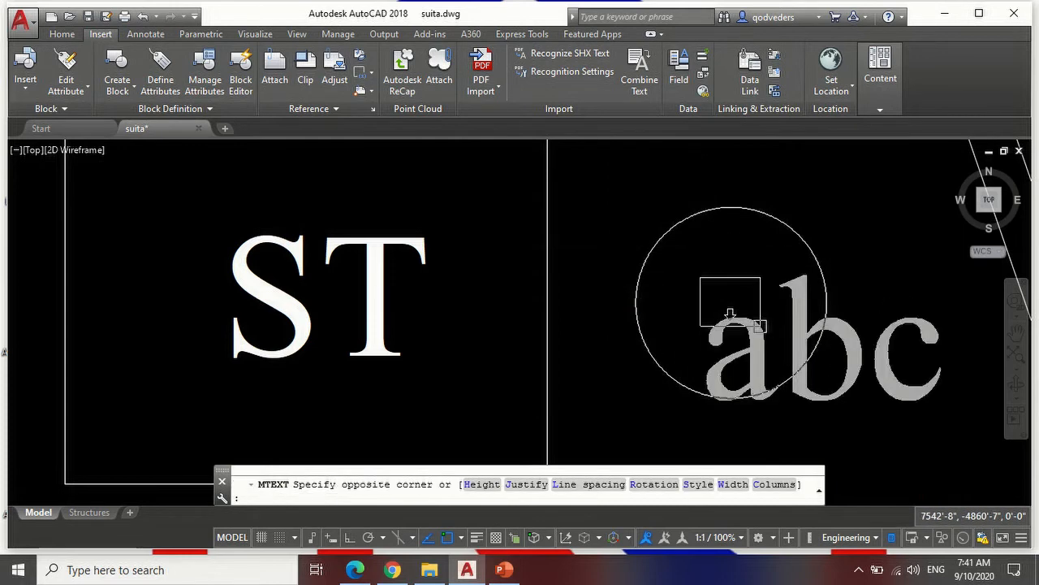
pyautogui.click(761, 332)
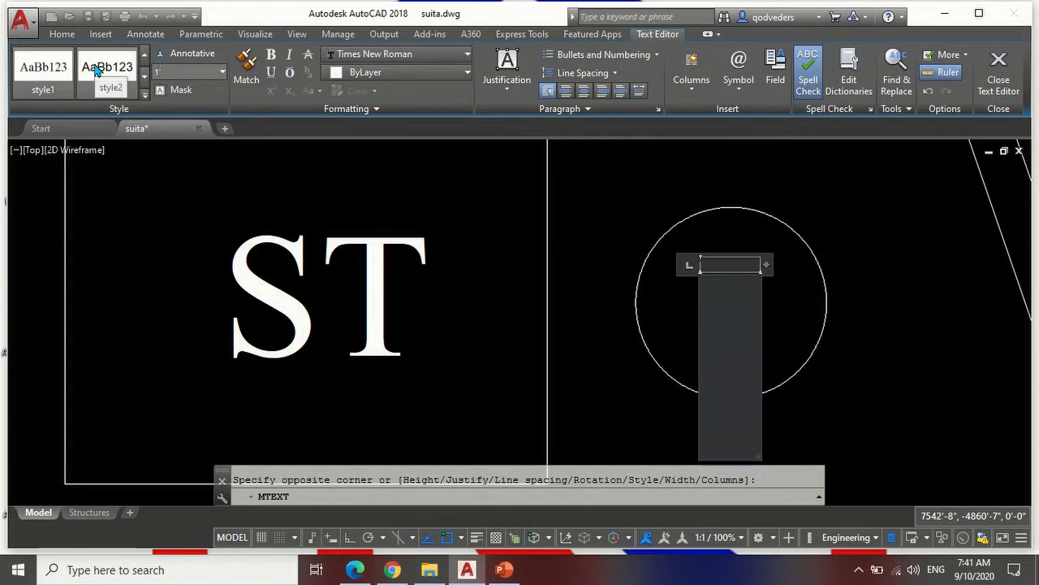
pyautogui.write('SP')
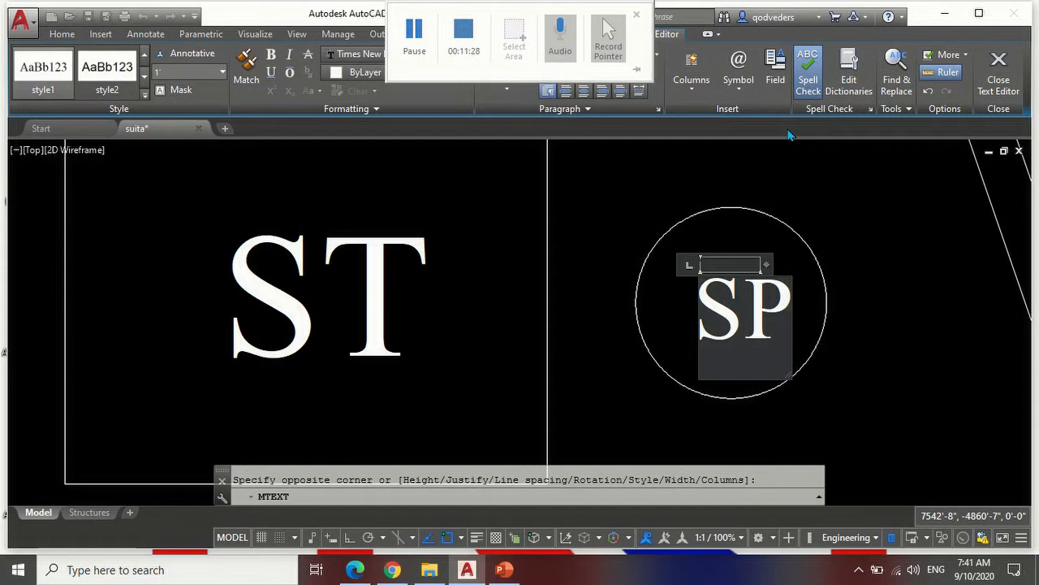
pyautogui.click(996, 69)
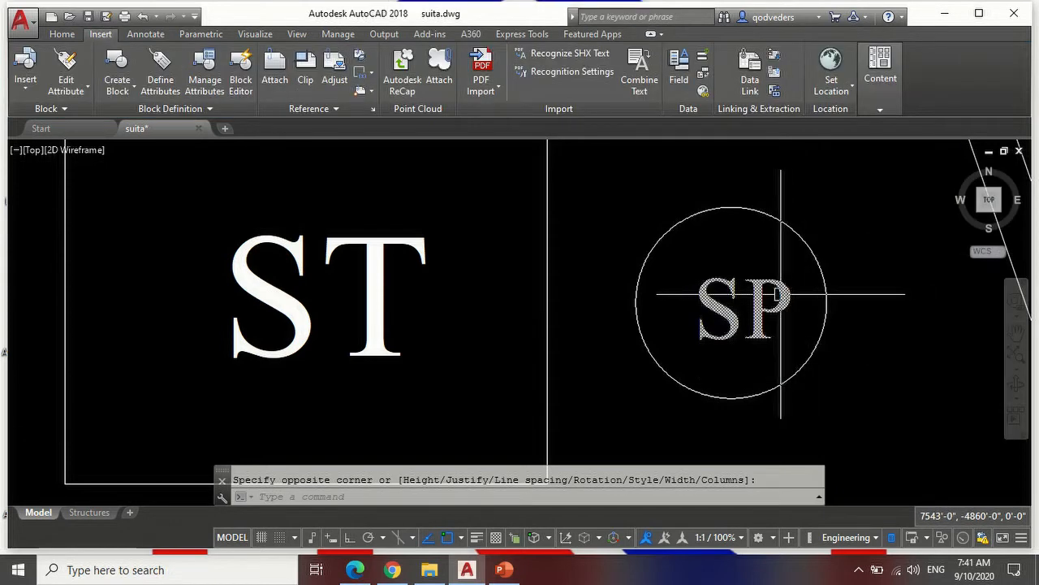
# Move the "SP" text slightly so it sits centred in the circle.
pyautogui.write('m')
pyautogui.press('Return')
pyautogui.press('Return')
pyautogui.click(934, 383)
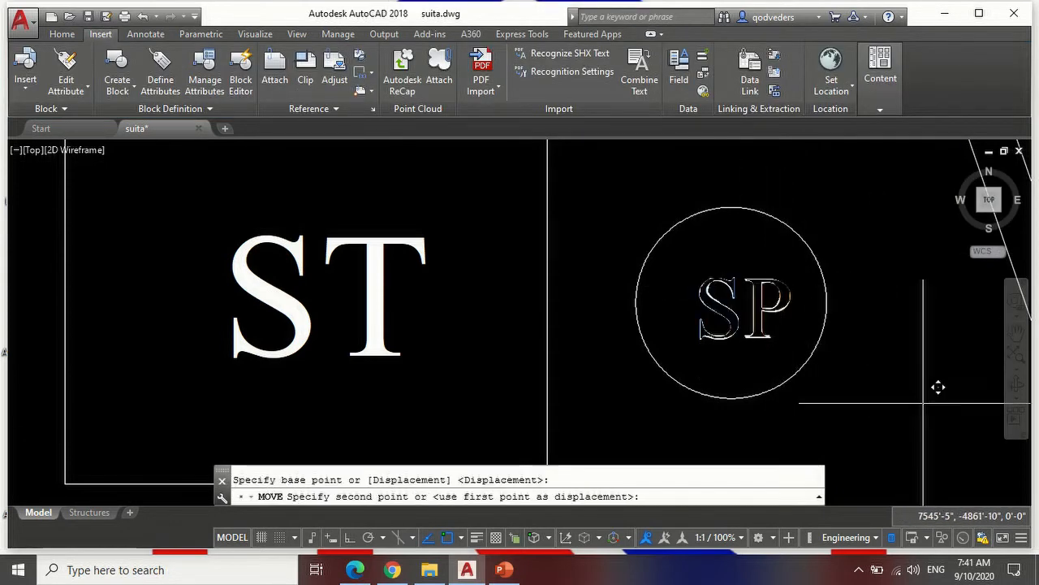
pyautogui.click(918, 397)
pyautogui.scroll(-4, 428, 329)
pyautogui.scroll(-4, 476, 287)
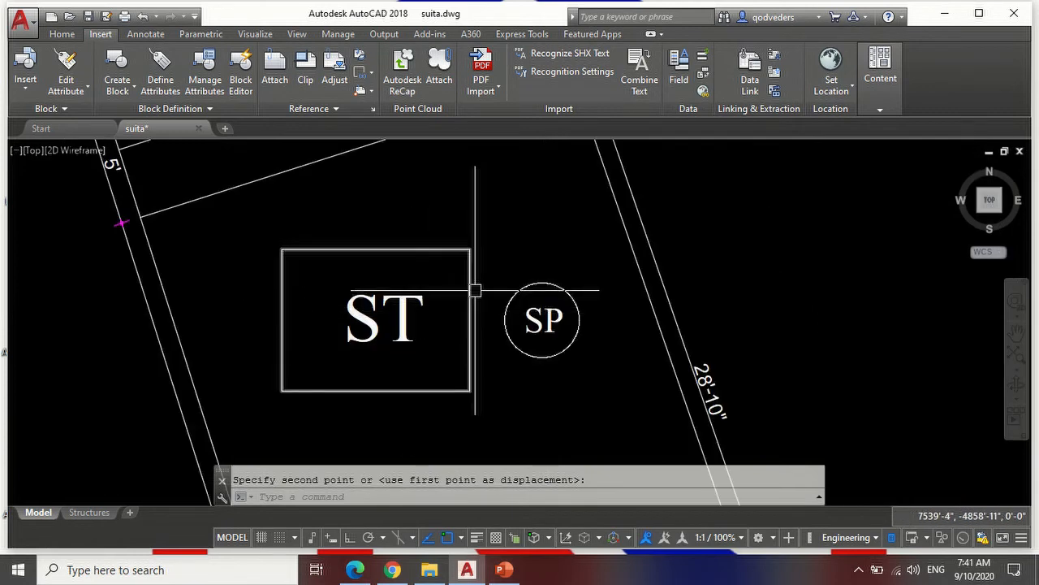
pyautogui.press('Escape')
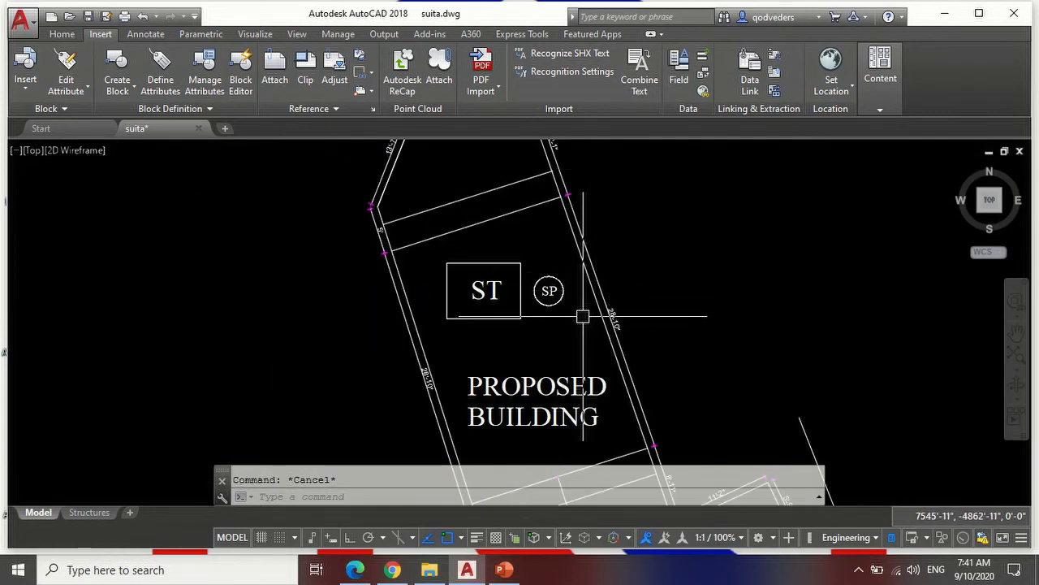
# Hatch the "ST" rectangle and the "SP" circle with the ANSI31 pattern at scale 50.
pyautogui.write('H')
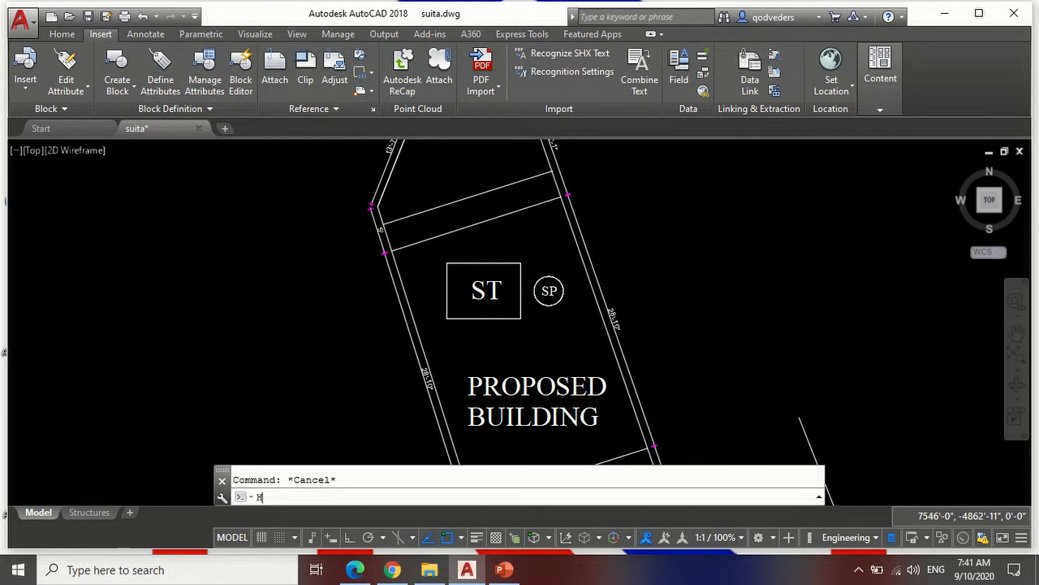
pyautogui.press('Return')
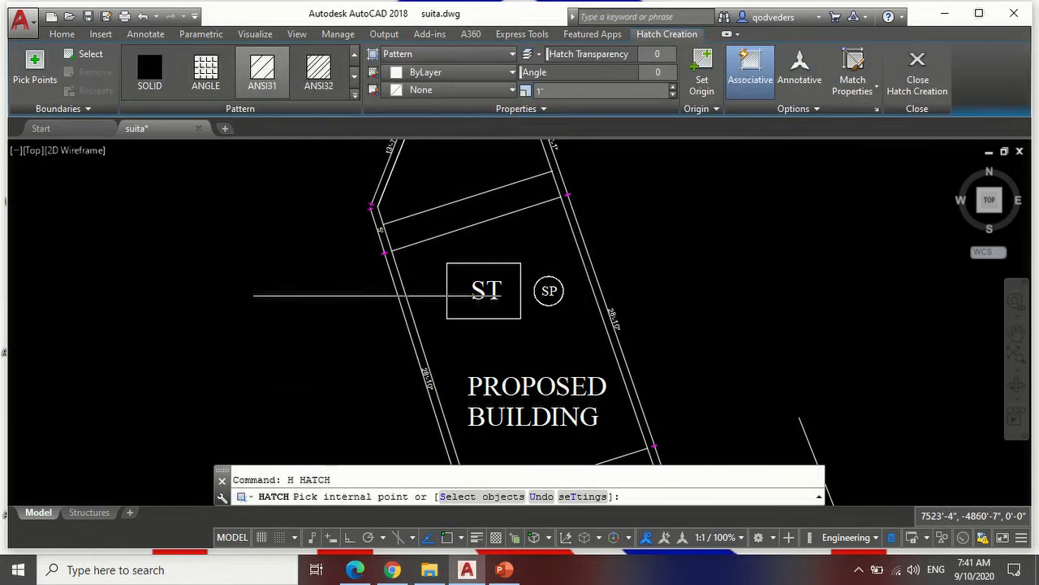
pyautogui.click(451, 305)
pyautogui.scroll(2, 564, 289)
pyautogui.click(540, 280)
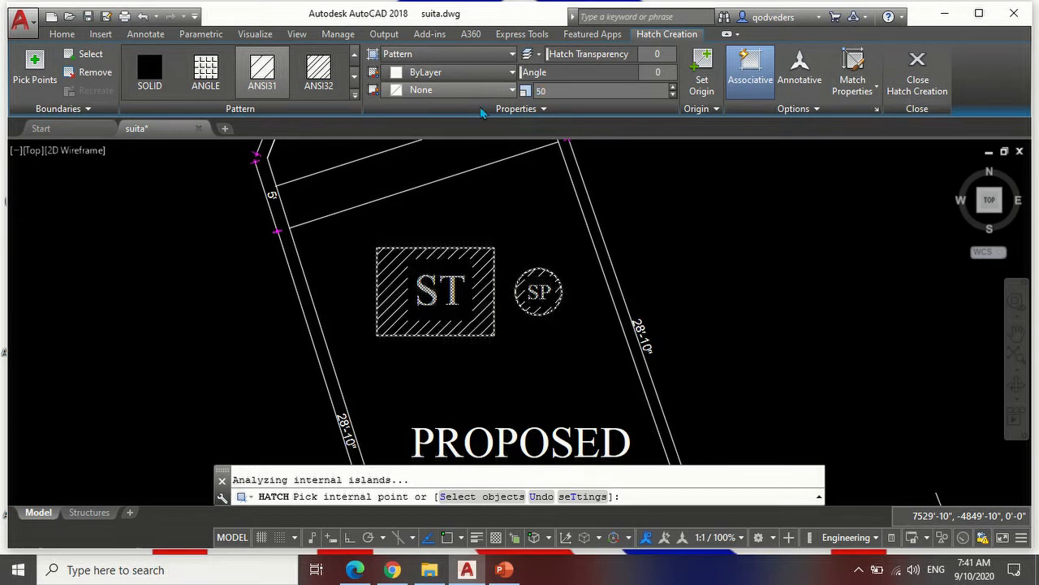
pyautogui.click(918, 72)
pyautogui.scroll(-4, 625, 226)
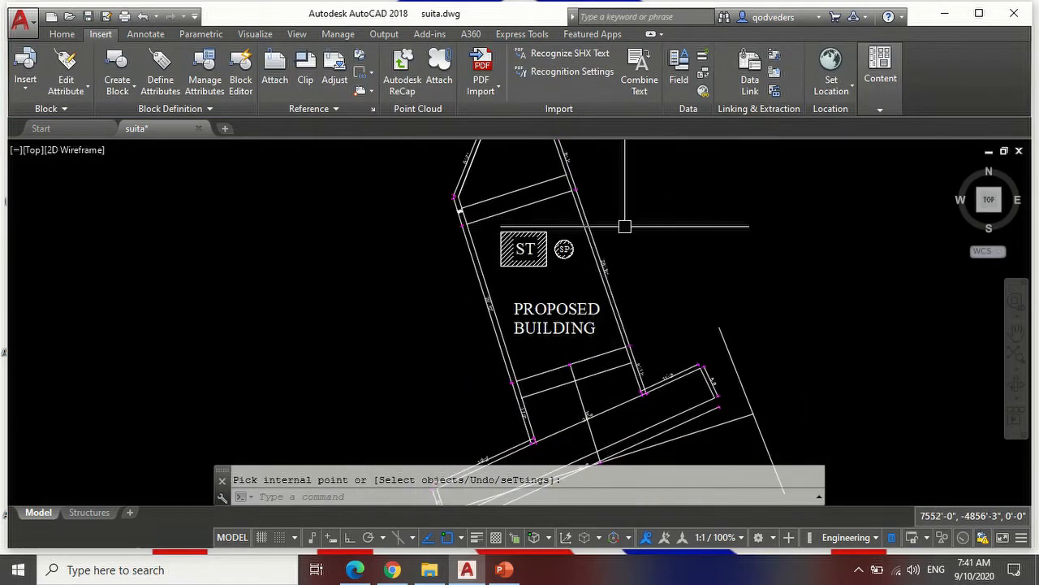
# Hatch the proposed building area around the rectangle and circle with ANSI31 at a 45 degree angle and scale 75.
pyautogui.scroll(2, 529, 225)
pyautogui.write('H')
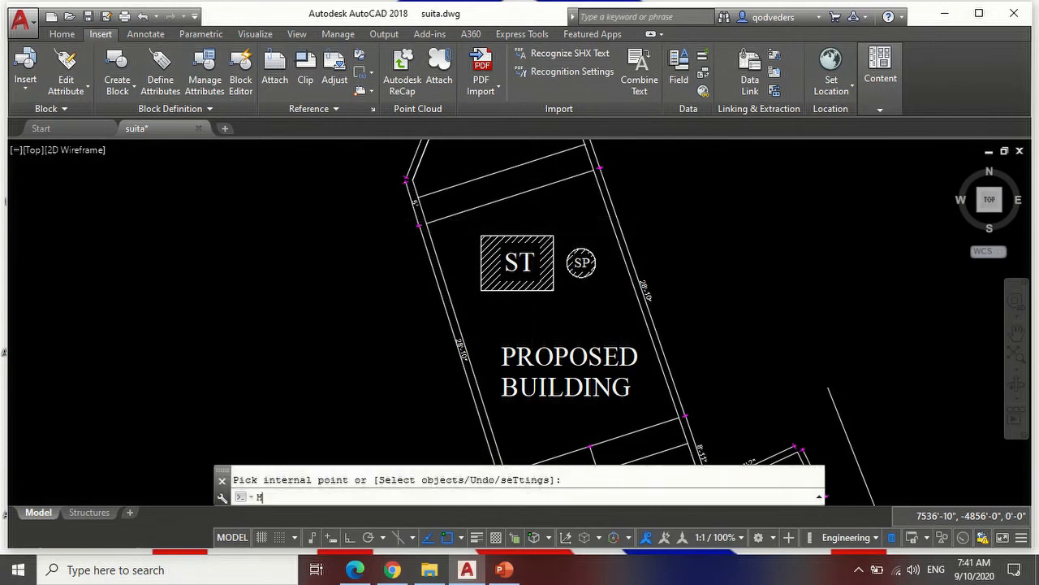
pyautogui.press('Return')
pyautogui.click(487, 224)
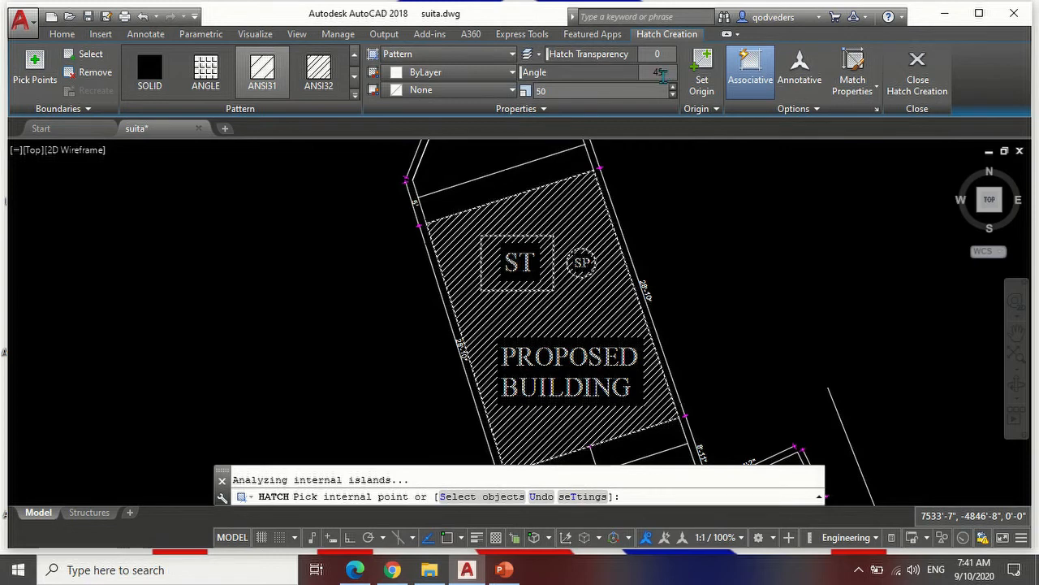
pyautogui.press('Return')
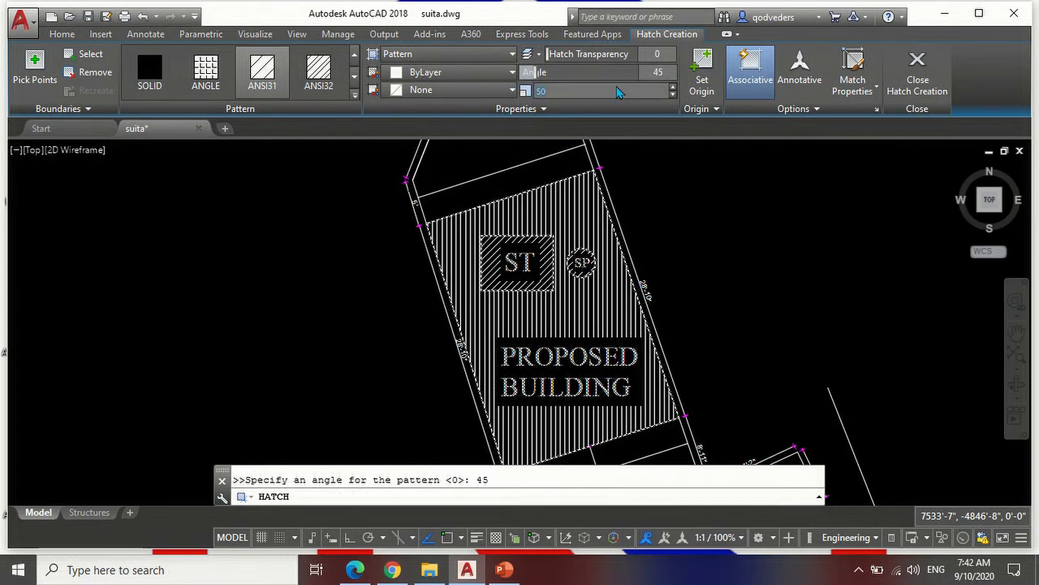
pyautogui.click(618, 91)
pyautogui.write('75')
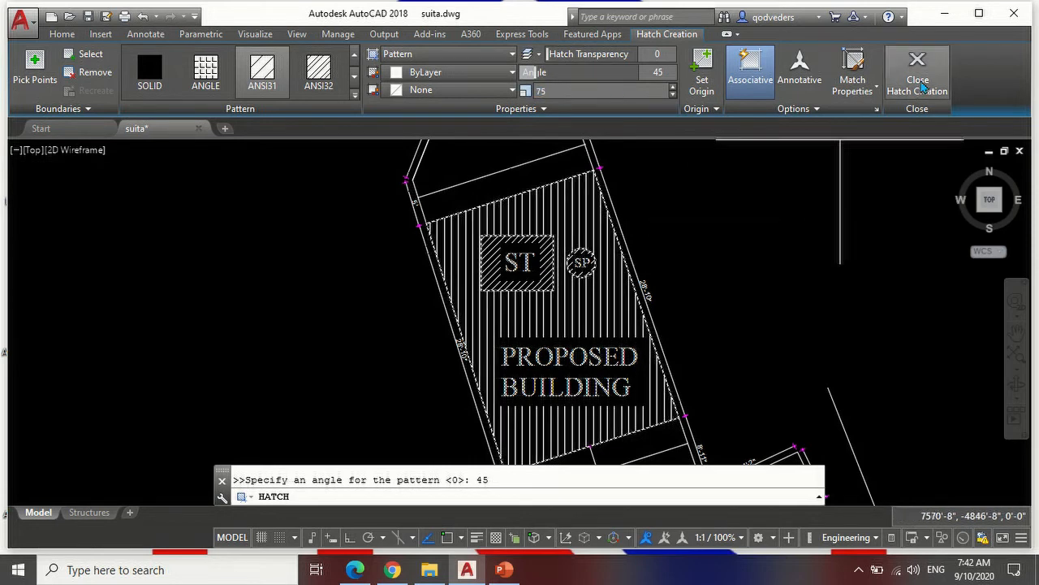
pyautogui.click(917, 74)
pyautogui.press('Escape')
pyautogui.scroll(-2, 726, 221)
pyautogui.scroll(4, 566, 191)
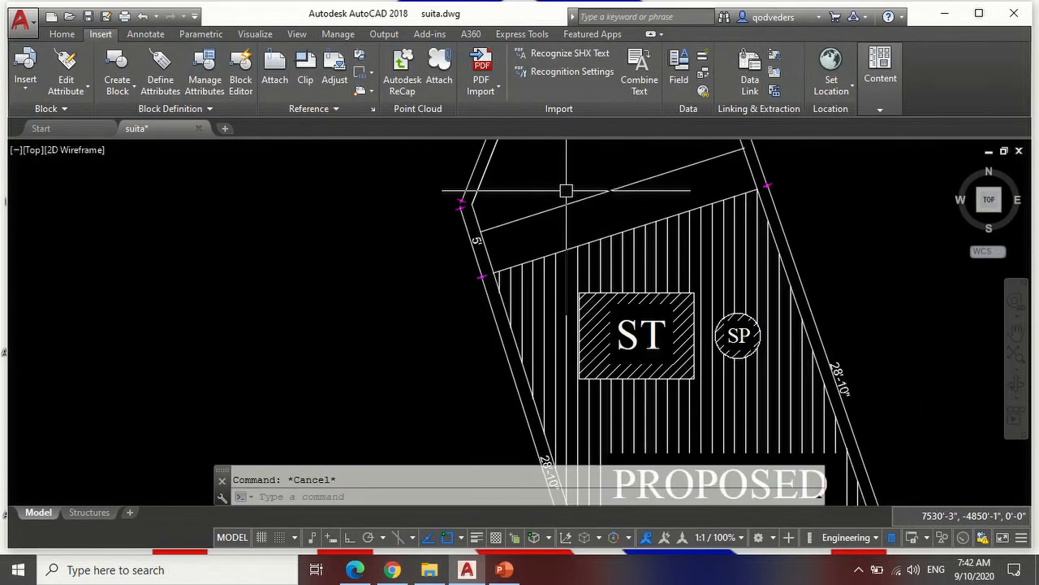
# Add an aligned dimension across the gap between the building's upper edge and the parallel line above it.
pyautogui.write('DIMAL')
pyautogui.press('Return')
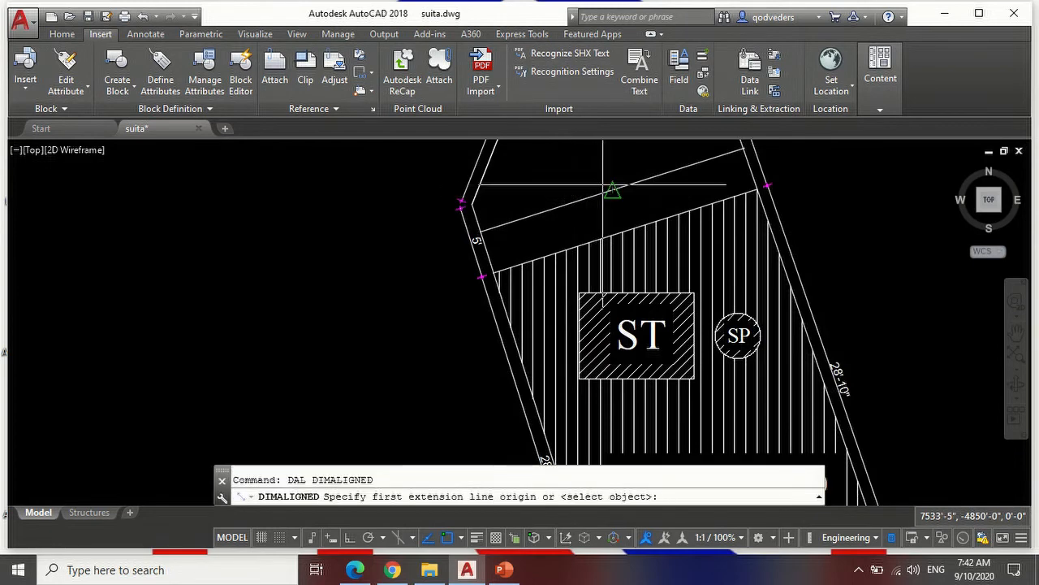
pyautogui.click(611, 192)
pyautogui.click(625, 233)
pyautogui.click(617, 211)
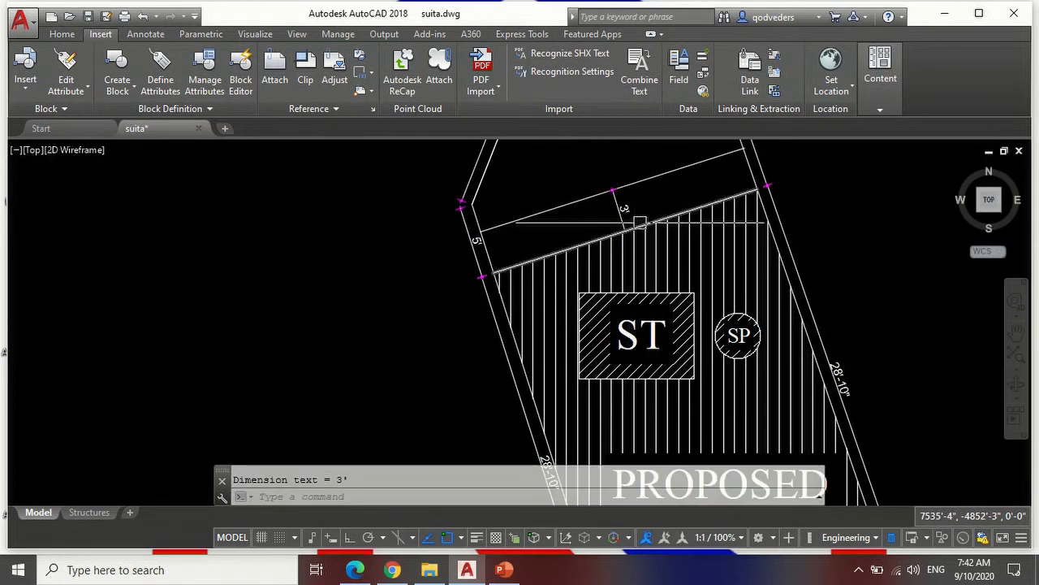
pyautogui.scroll(4, 647, 209)
pyautogui.scroll(-6, 568, 187)
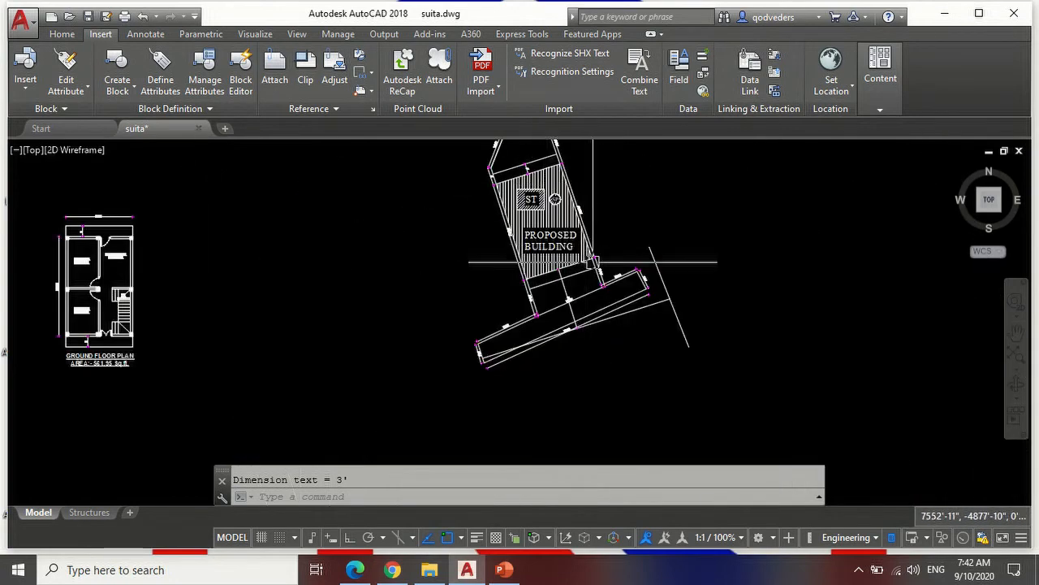
# Add an aligned dimension across the gap between the building's lower edge and the parallel line below it.
pyautogui.scroll(5, 536, 308)
pyautogui.press('Return')
pyautogui.click(457, 324)
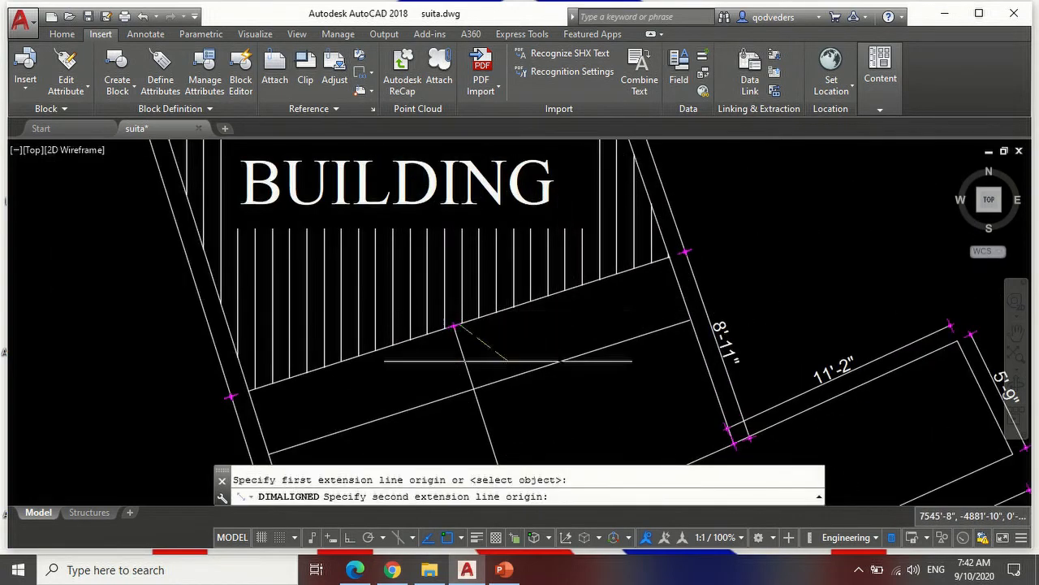
pyautogui.scroll(5, 476, 384)
pyautogui.click(475, 384)
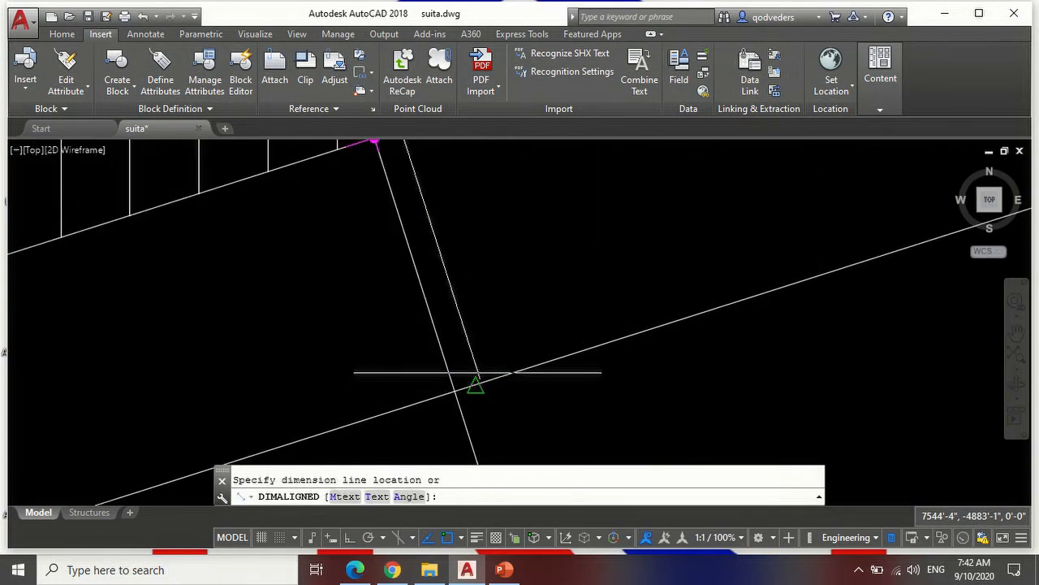
pyautogui.scroll(-2, 479, 341)
pyautogui.click(532, 317)
pyautogui.scroll(-2, 631, 322)
pyautogui.press('Escape')
# Erase the long dimension running from the middle of the building's lower edge down to the slanted road line.
pyautogui.write('e')
pyautogui.press('Return')
pyautogui.click(627, 328)
pyautogui.click(597, 328)
pyautogui.scroll(-5, 649, 316)
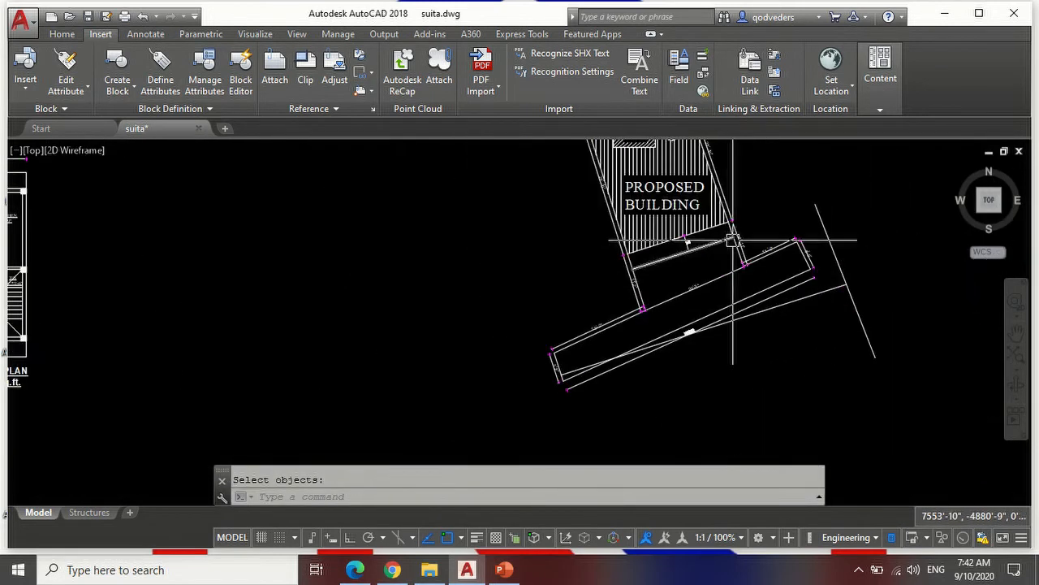
# Erase the steep loose line at the far right end of the slanted road line.
pyautogui.scroll(3, 733, 232)
pyautogui.press('Escape')
pyautogui.scroll(-2, 692, 253)
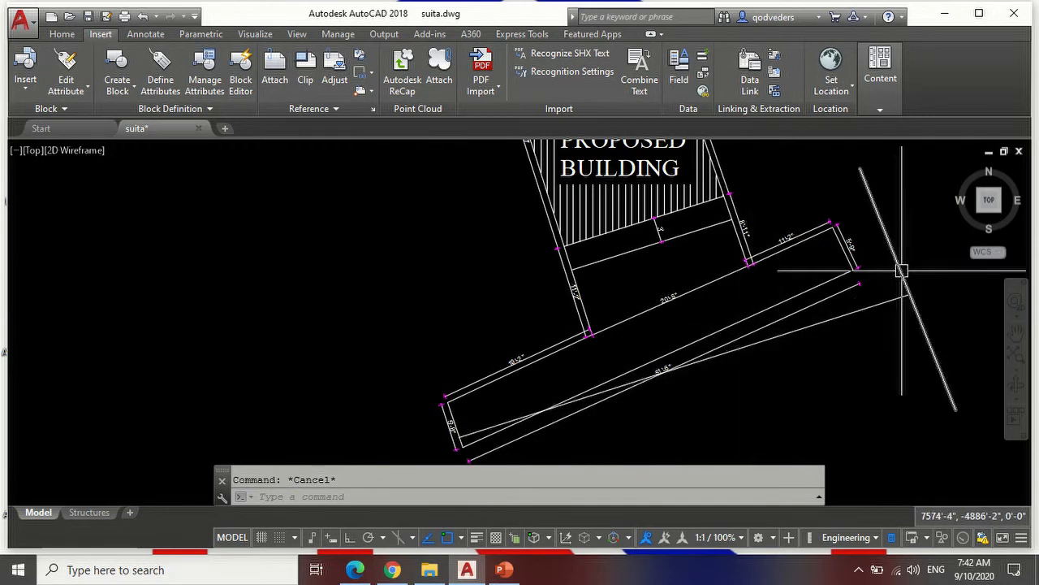
pyautogui.write('e')
pyautogui.press('Return')
pyautogui.scroll(-4, 730, 244)
pyautogui.scroll(4, 690, 255)
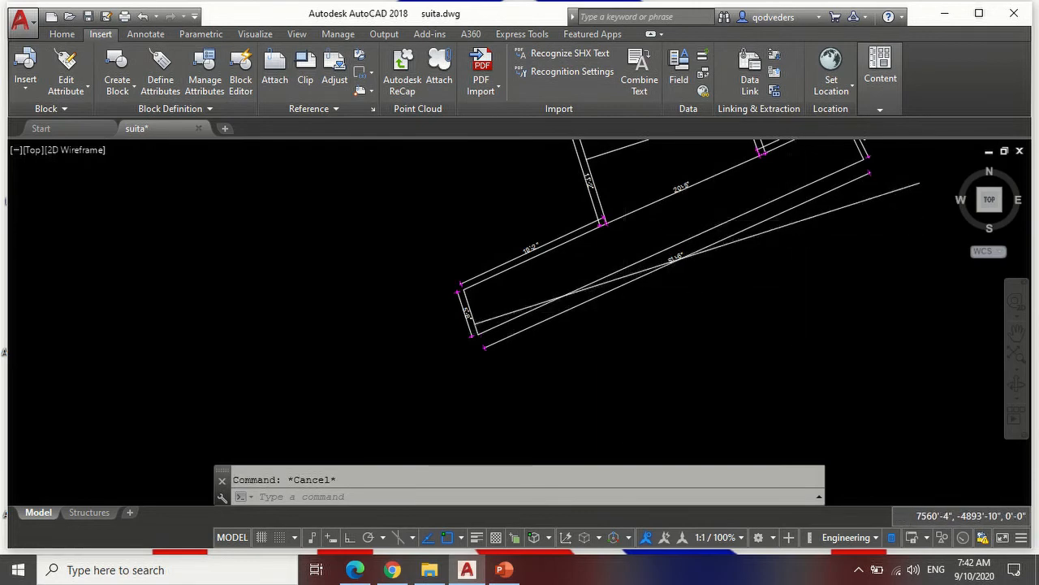
# Inspect the slanted road polyline's properties and the dimensions around the parcel's lower strip.
pyautogui.click(796, 223)
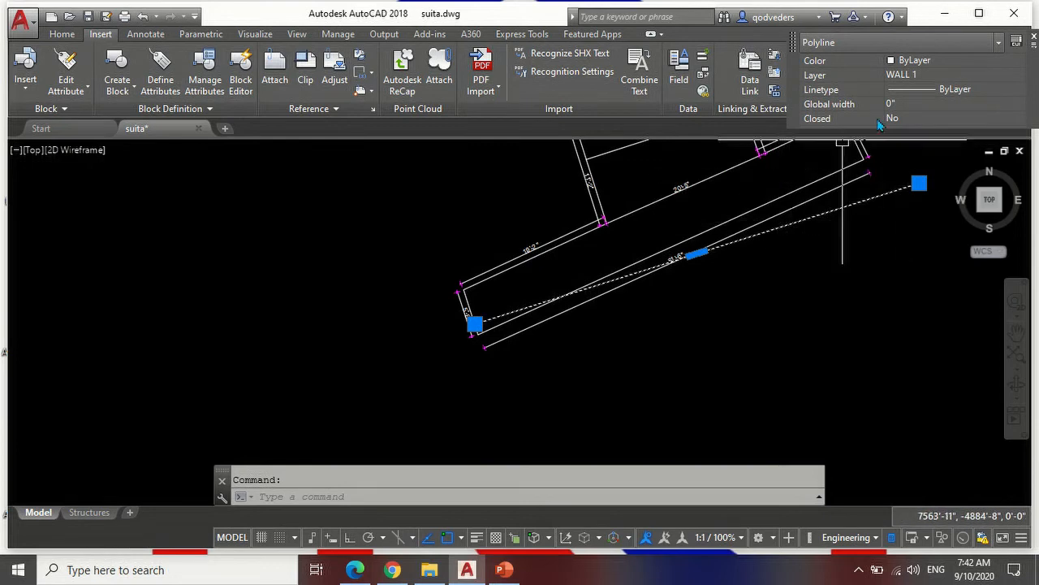
pyautogui.press('Escape')
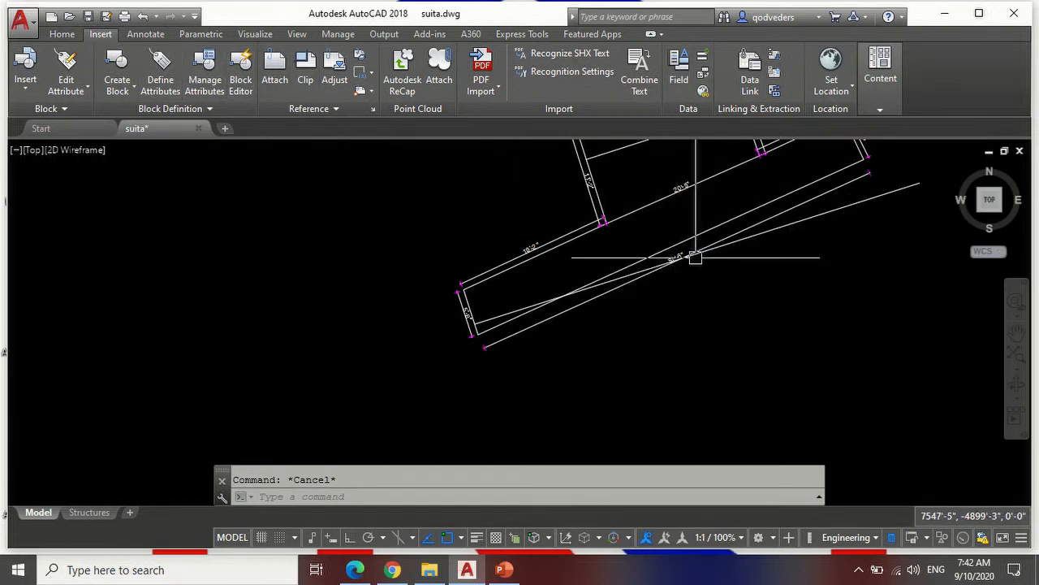
pyautogui.scroll(5, 696, 255)
pyautogui.scroll(-2, 800, 204)
pyautogui.scroll(-3, 731, 312)
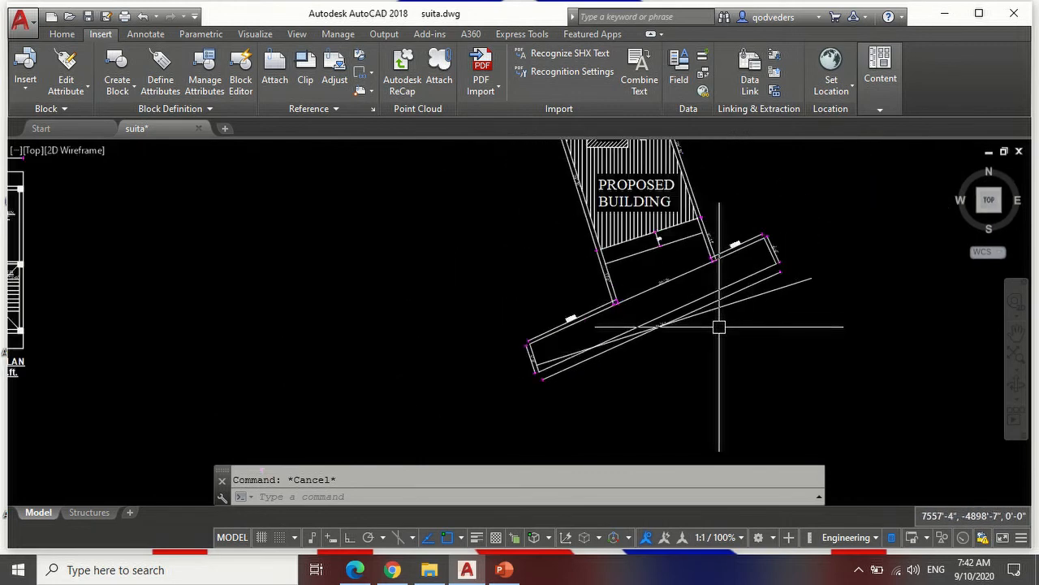
pyautogui.scroll(3, 688, 273)
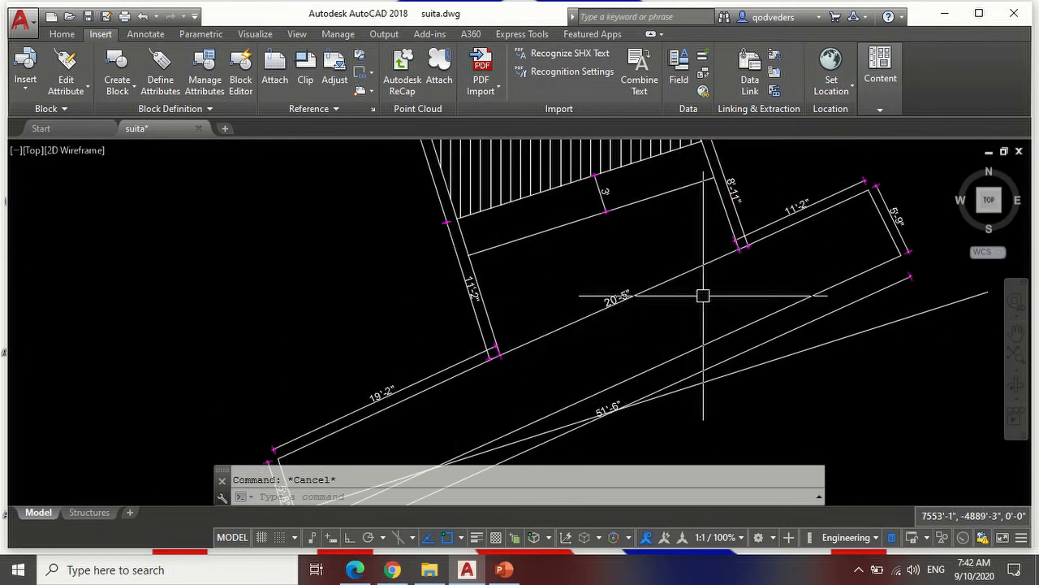
pyautogui.scroll(-3, 691, 293)
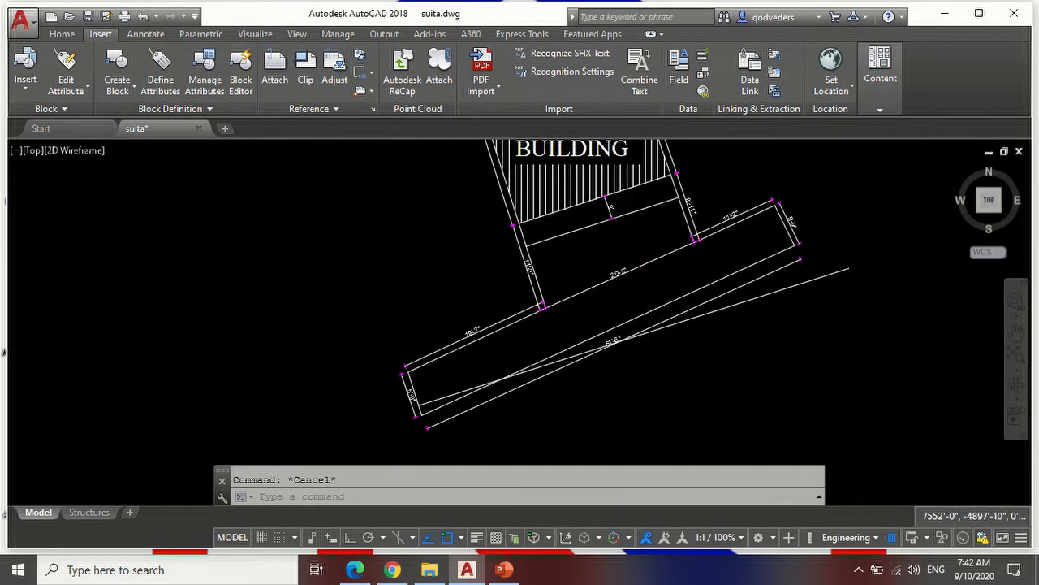
pyautogui.scroll(2, 680, 348)
pyautogui.scroll(-2, 560, 293)
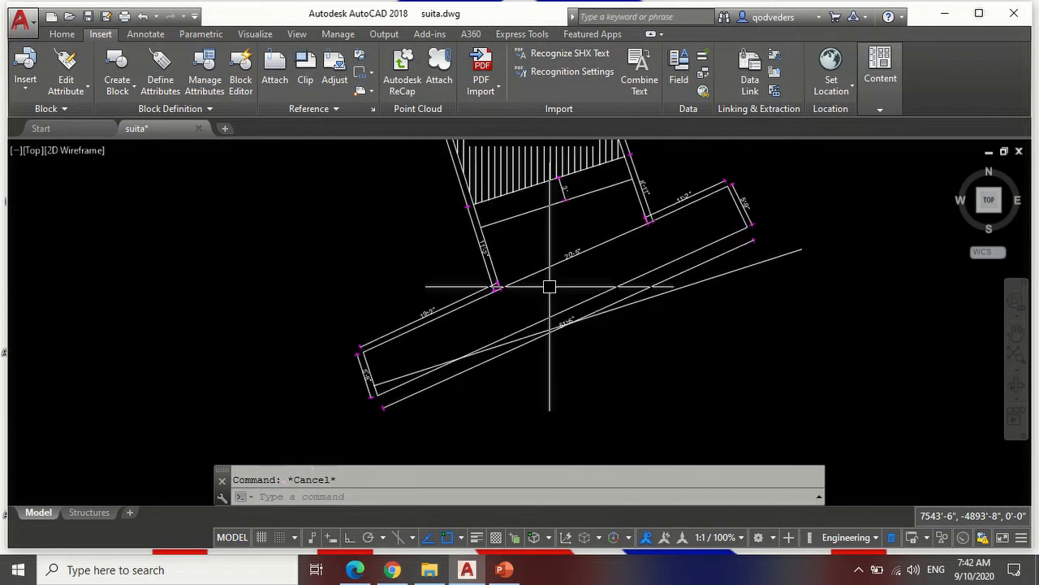
# Add the multiline text "C.L OF 9' WIDE ROUGH ROAD" on a single line below the slanted road line.
pyautogui.write('M')
pyautogui.press('Escape')
pyautogui.write('mt')
pyautogui.press('Return')
pyautogui.click(554, 358)
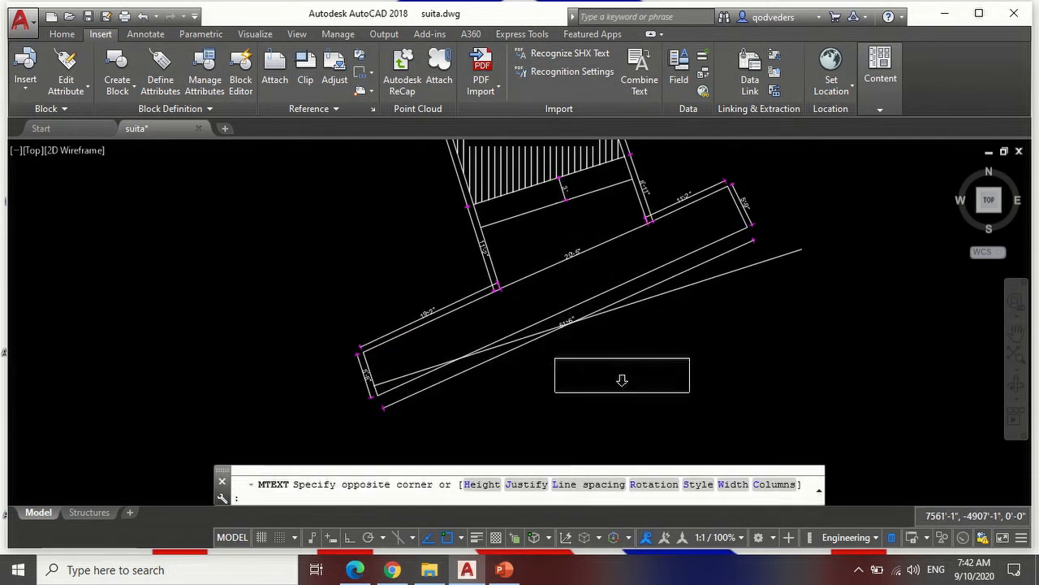
pyautogui.click(689, 392)
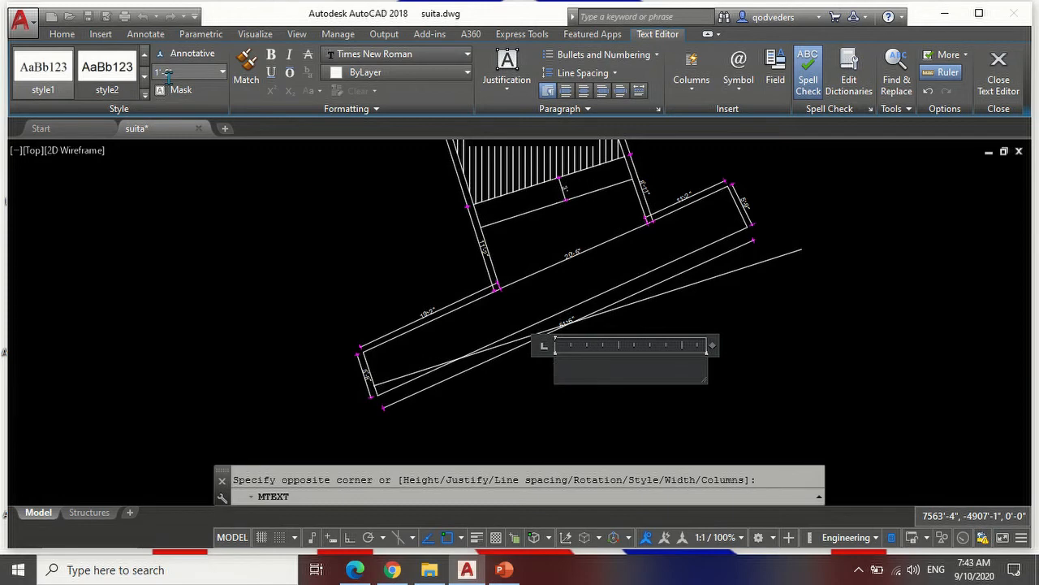
pyautogui.write("C.L OF 9' WI")
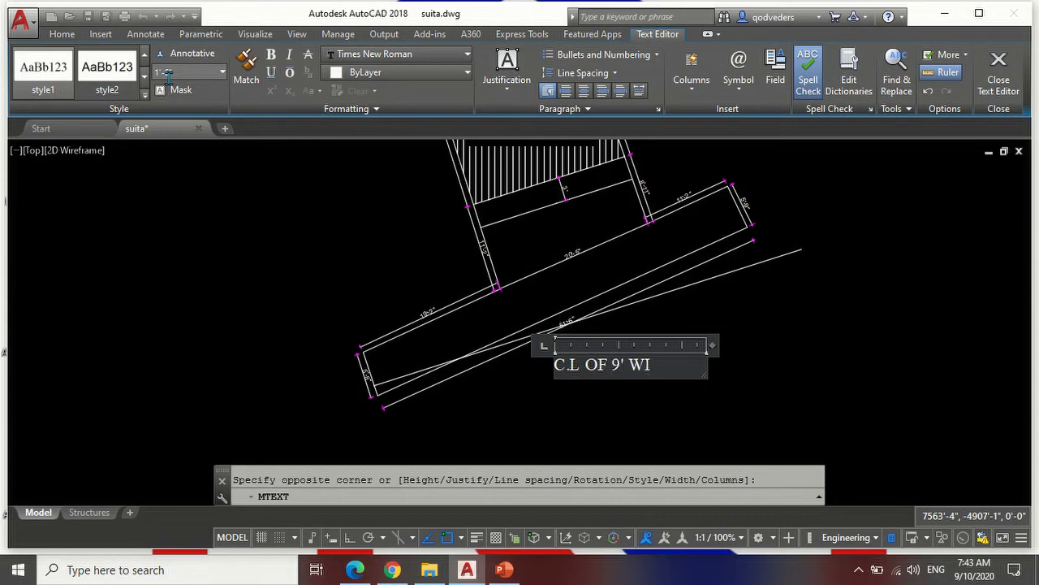
pyautogui.write('ROUGH ROAD')
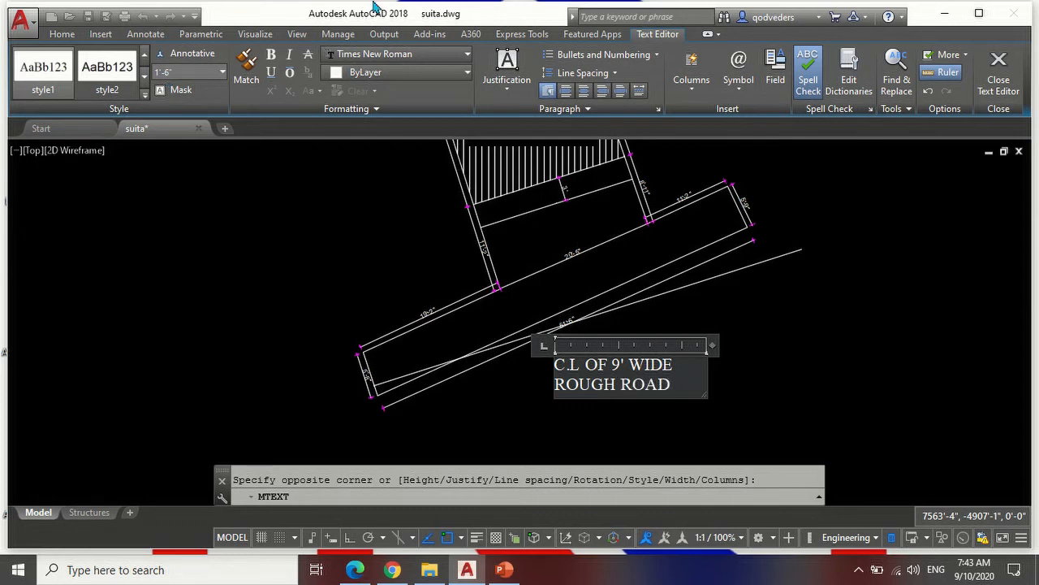
pyautogui.moveTo(712, 345); pyautogui.dragTo(885, 336)
pyautogui.click(999, 69)
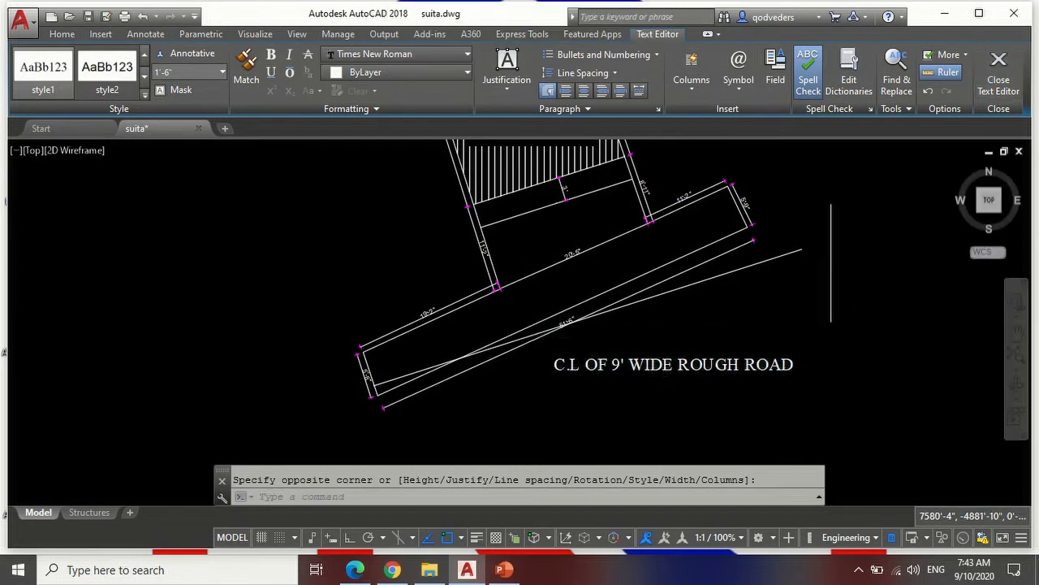
# Rotate the road label so it runs roughly parallel to the slanted road line.
pyautogui.write('RO')
pyautogui.press('Return')
pyautogui.click(674, 372)
pyautogui.press('Return')
pyautogui.click(524, 426)
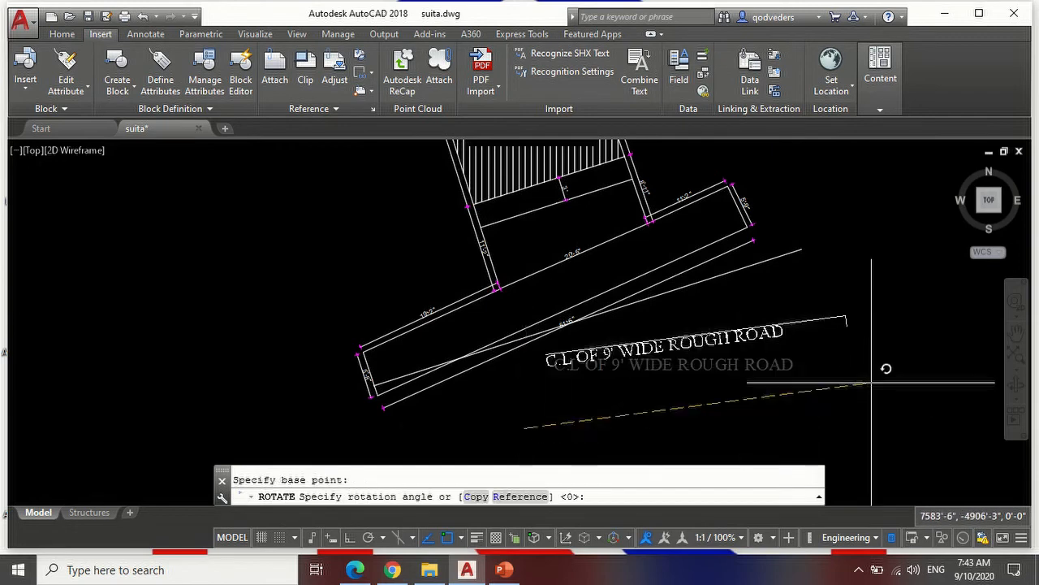
pyautogui.click(875, 317)
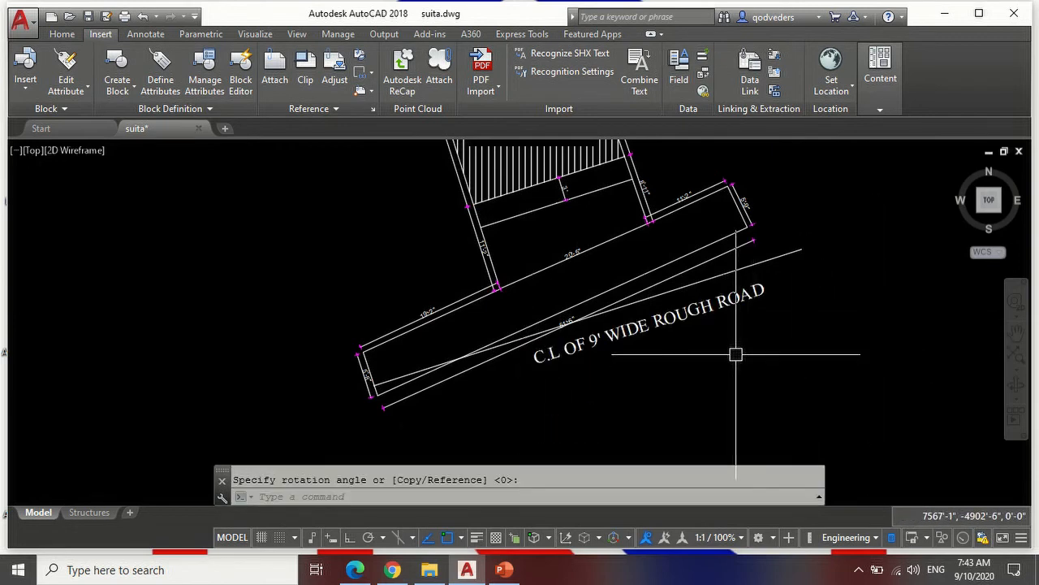
# Move the rotated road label closer to the slanted road line, just beneath it.
pyautogui.write('M')
pyautogui.press('Return')
pyautogui.click(700, 309)
pyautogui.press('Return')
pyautogui.click(813, 363)
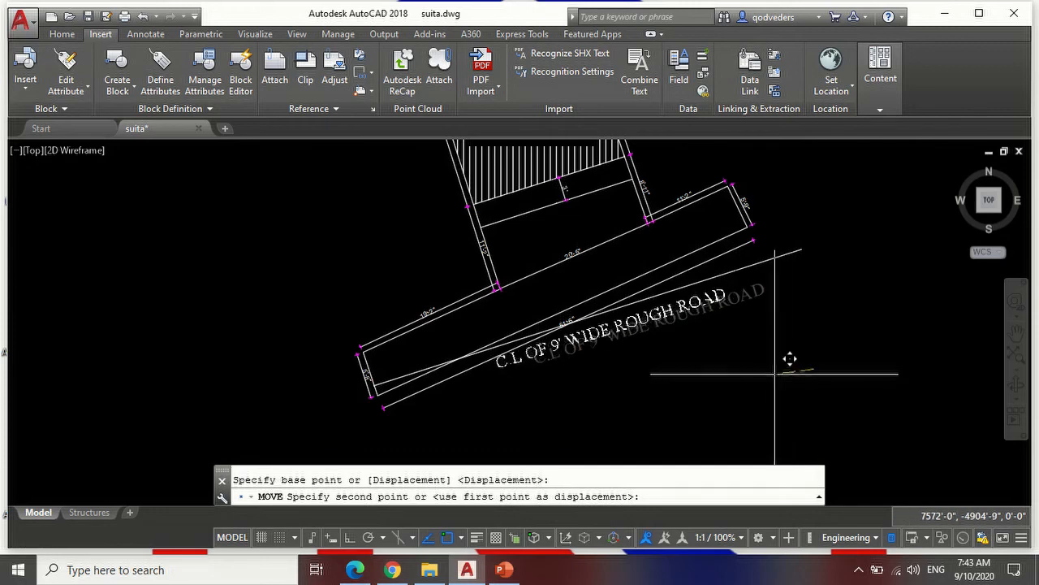
pyautogui.press('Escape')
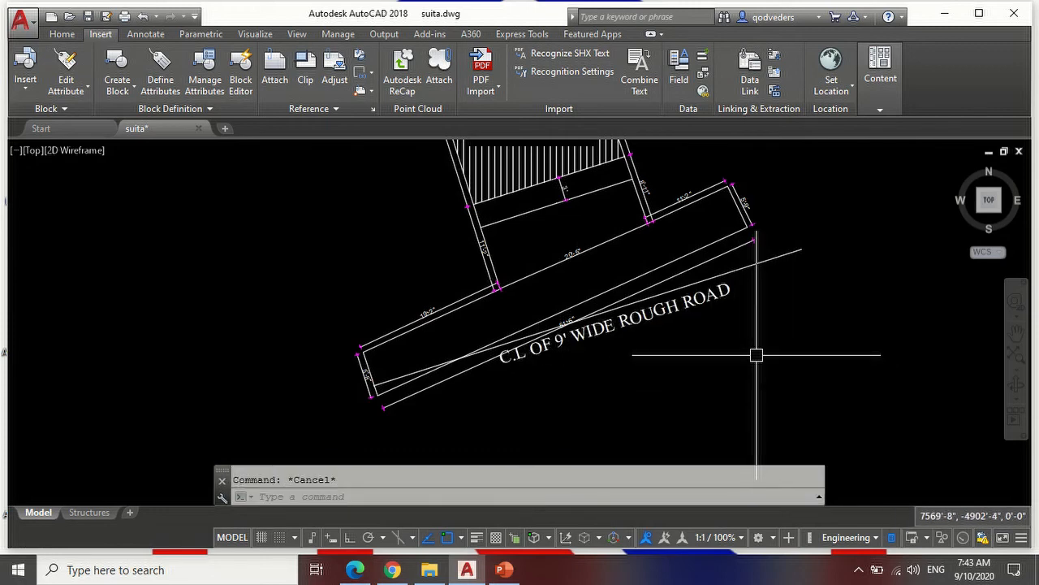
# Offset the slanted road line by 10' toward the building.
pyautogui.write('O')
pyautogui.press('Return')
pyautogui.write('10')
pyautogui.press('Return')
pyautogui.click(767, 252)
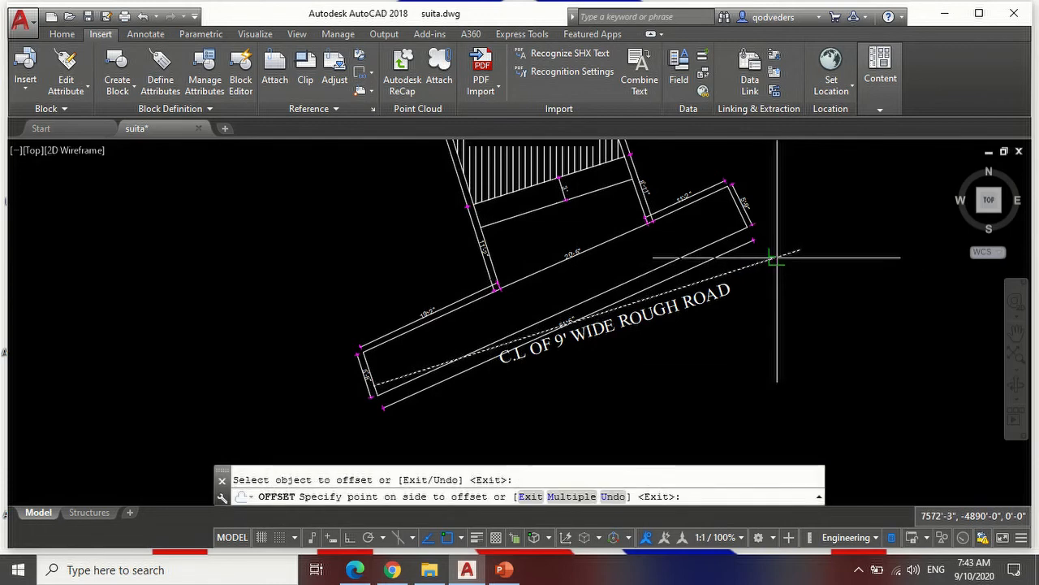
pyautogui.click(820, 153)
pyautogui.press('Escape')
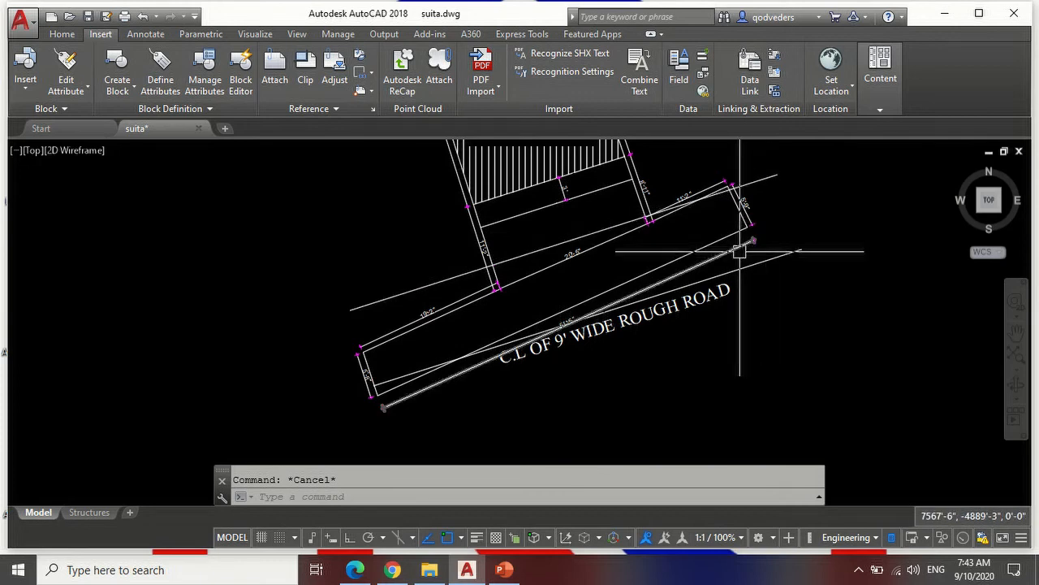
# Offset the new upper parallel line by another 5' toward the building.
pyautogui.write('o')
pyautogui.press('Return')
pyautogui.write("5'")
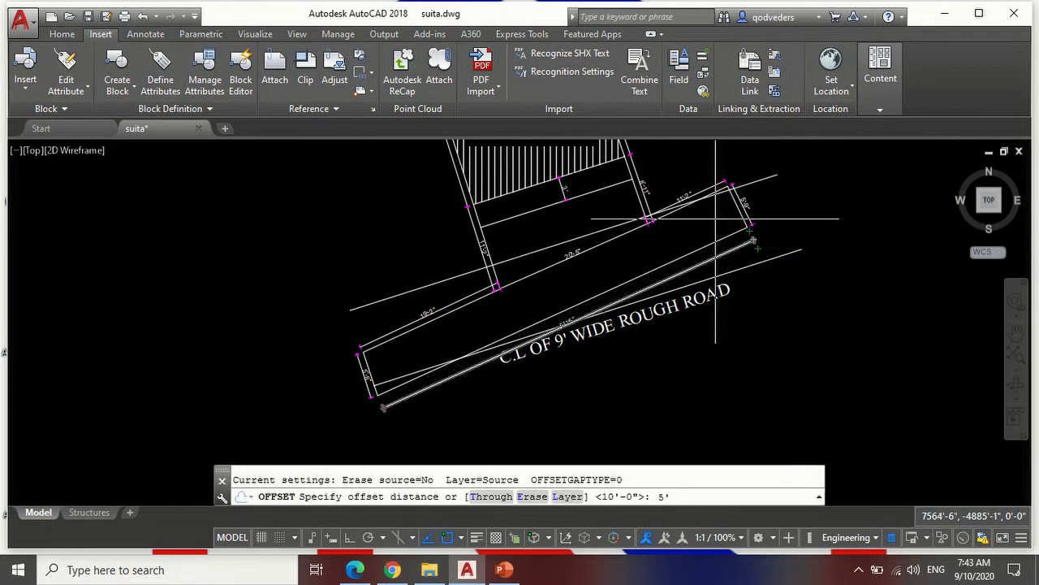
pyautogui.press('Return')
pyautogui.click(770, 177)
pyautogui.click(810, 146)
pyautogui.press('Escape')
# Copy the road label twice, into the strip above the road centre line and the strip between the two offset lines.
pyautogui.write('co')
pyautogui.press('Return')
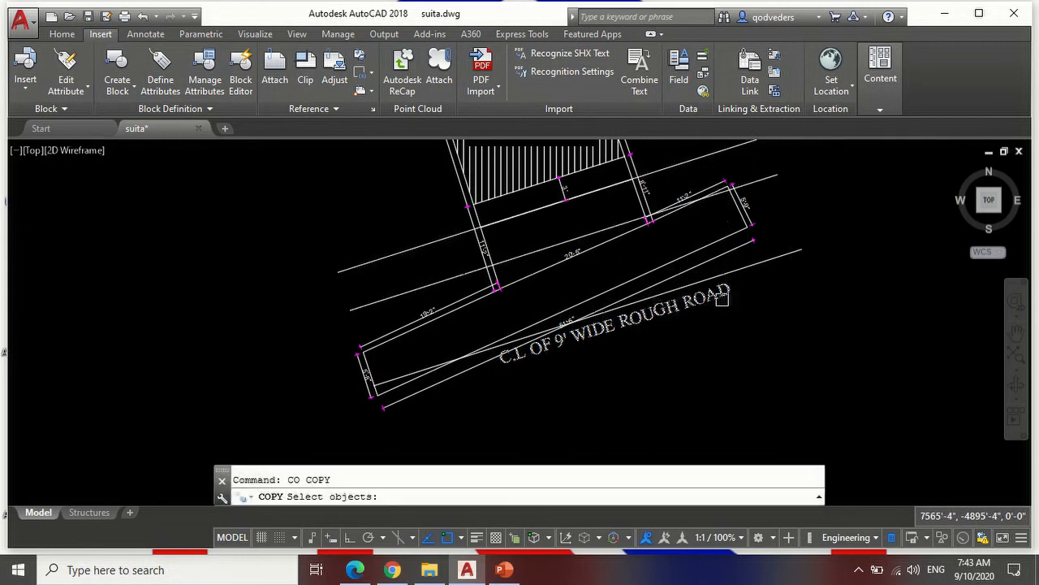
pyautogui.click(727, 299)
pyautogui.press('Return')
pyautogui.click(877, 325)
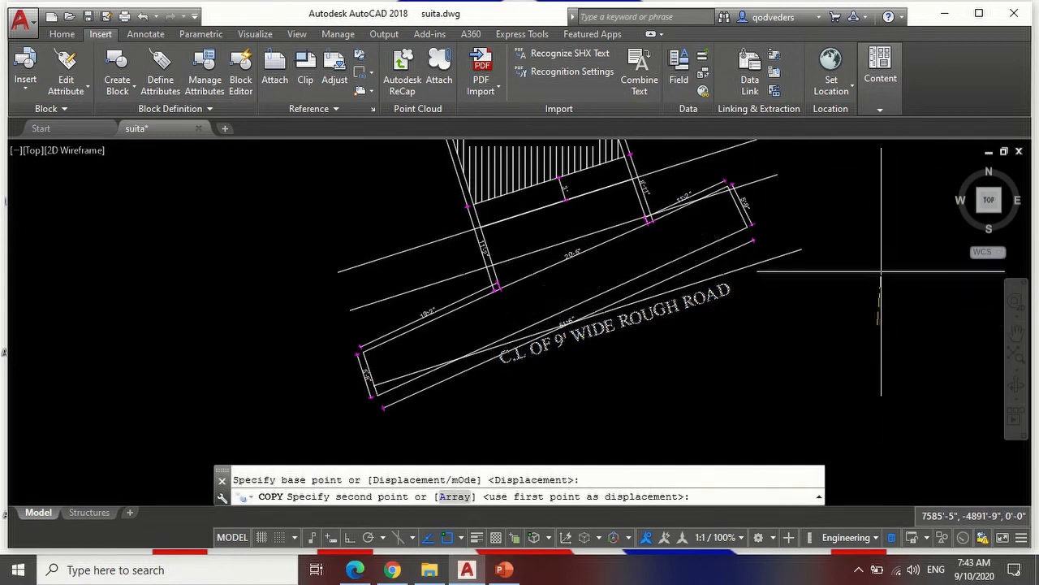
pyautogui.click(881, 272)
pyautogui.press('Return')
pyautogui.click(484, 250)
# Change the uppermost copy of the road label to read "SET-BACK".
pyautogui.doubleClick(567, 226)
pyautogui.write('SET')
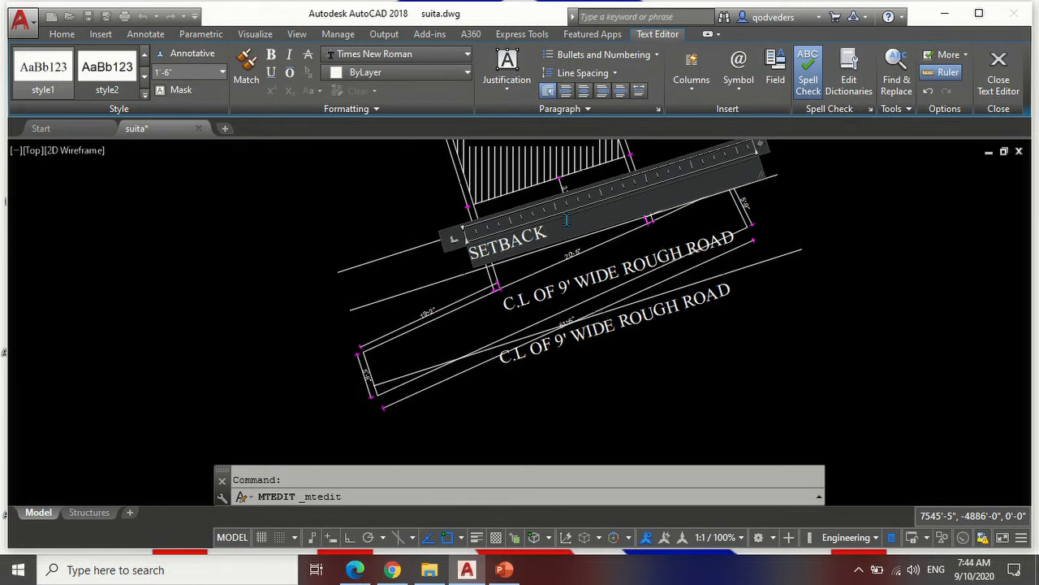
pyautogui.write('-')
pyautogui.click(999, 80)
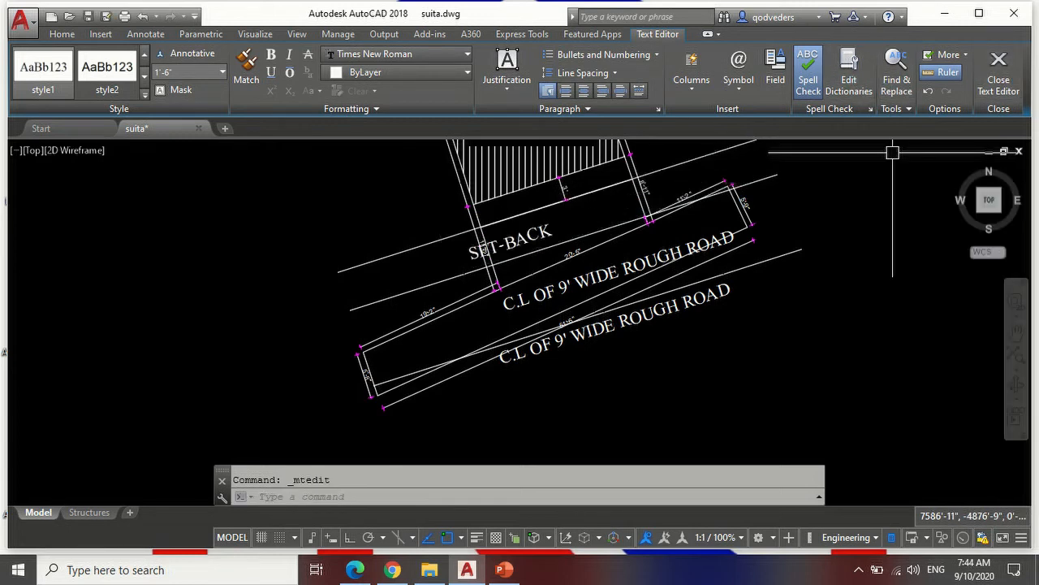
# Move the SET-BACK label to the middle of the plot strip below the building.
pyautogui.write('m')
pyautogui.press('Return')
pyautogui.click(538, 236)
pyautogui.press('Return')
pyautogui.click(774, 380)
pyautogui.click(829, 358)
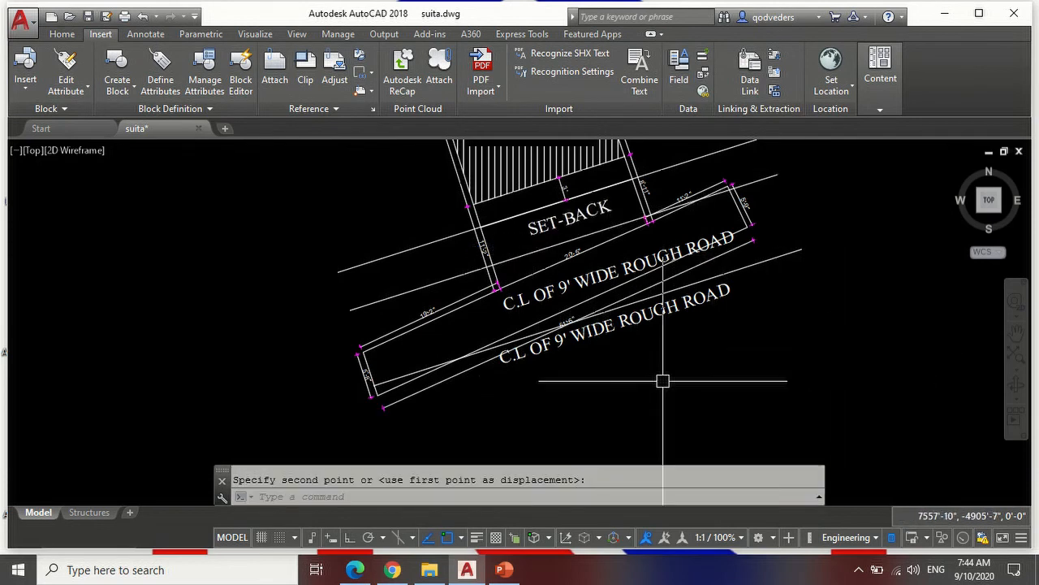
# Change the middle copy of the road label to read "ROW".
pyautogui.doubleClick(604, 277)
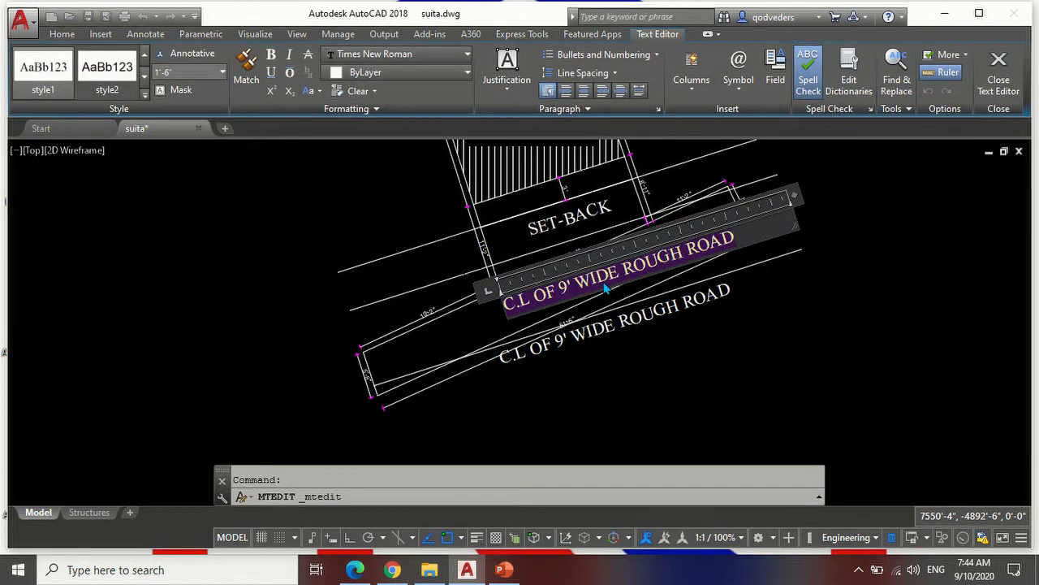
pyautogui.write('ROW')
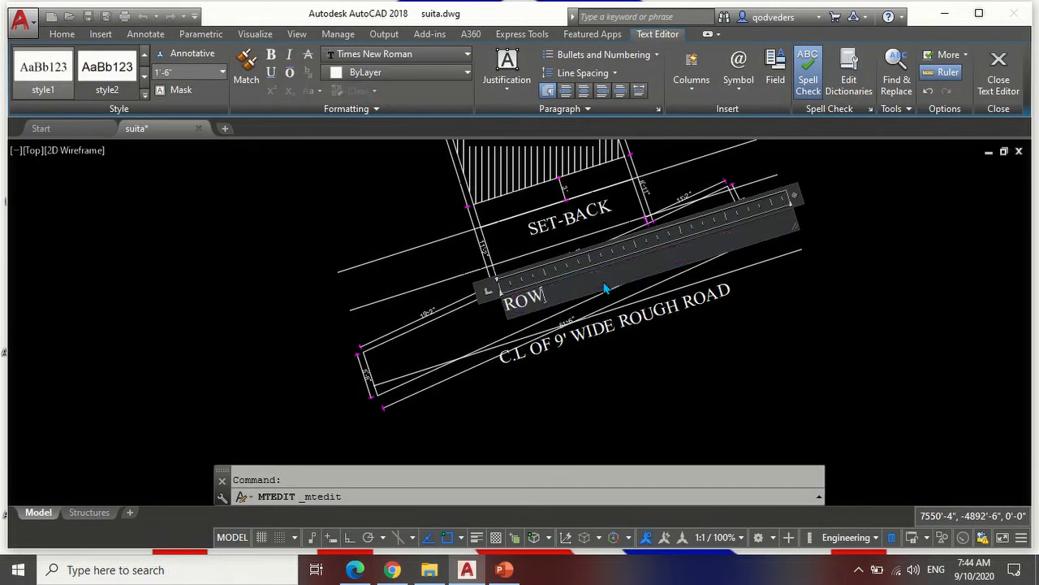
pyautogui.click(979, 88)
# Copy the ST label from inside the building to the empty area below the road label.
pyautogui.scroll(-5, 660, 274)
pyautogui.scroll(2, 660, 274)
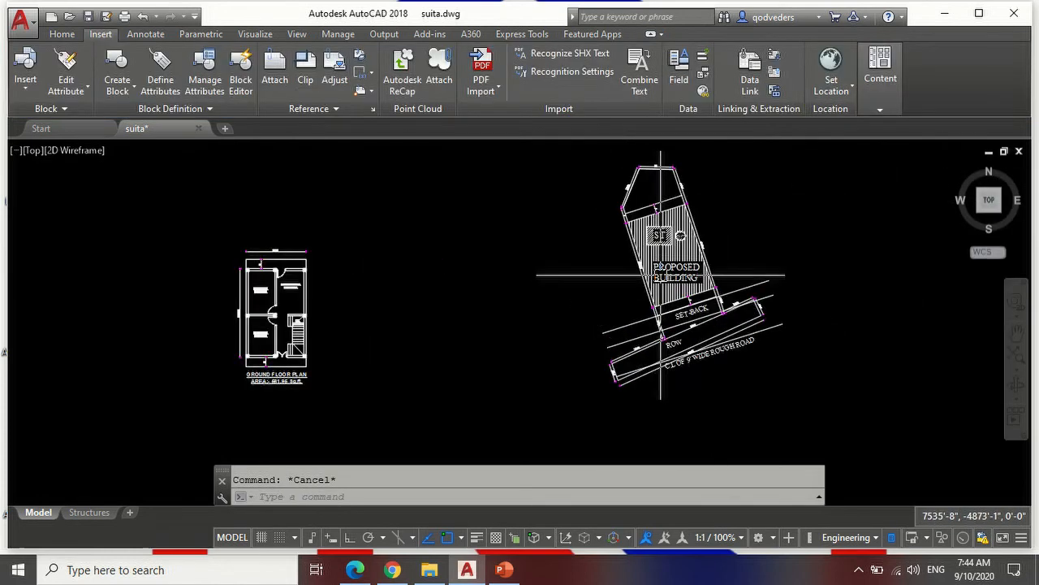
pyautogui.scroll(2, 661, 274)
pyautogui.write('CO')
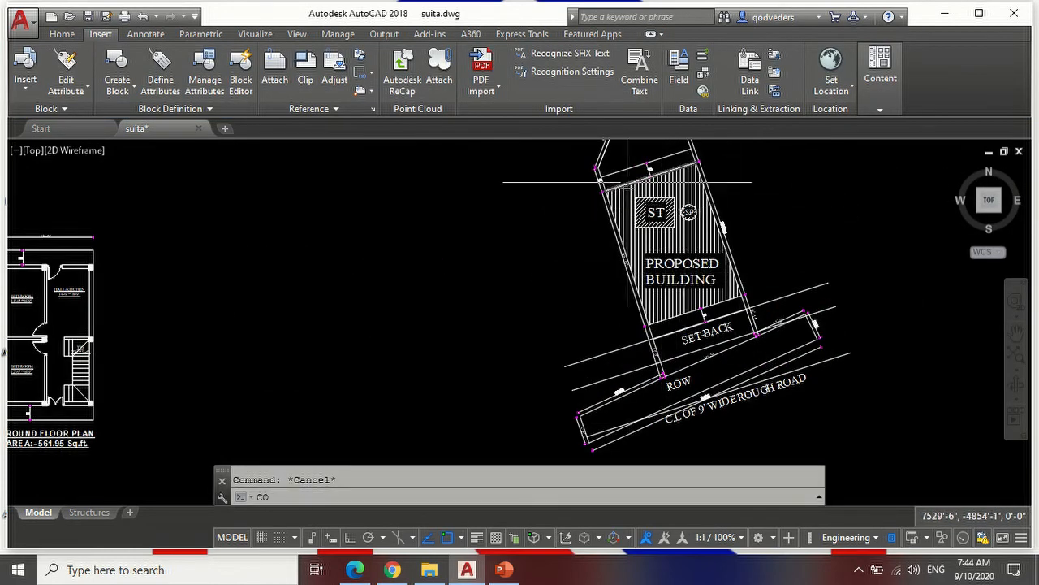
pyautogui.press('Return')
pyautogui.scroll(3, 650, 199)
pyautogui.click(659, 224)
pyautogui.scroll(-4, 702, 208)
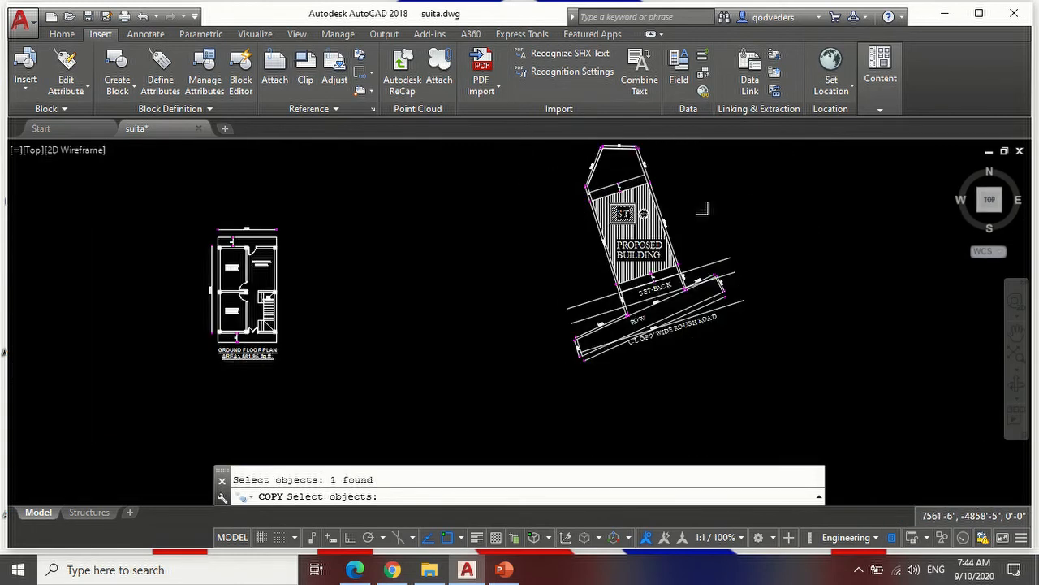
pyautogui.press('Return')
pyautogui.click(829, 197)
pyautogui.click(869, 330)
pyautogui.press('Return')
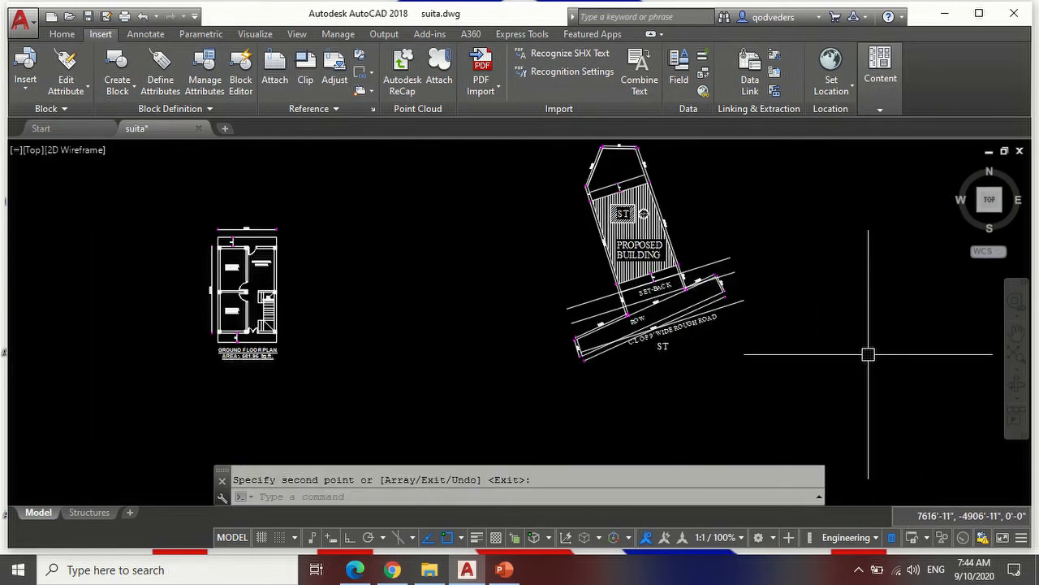
# Change the copied ST text below the road label to read "SITE PLAN".
pyautogui.scroll(5, 654, 370)
pyautogui.press('Return')
pyautogui.doubleClick(704, 270)
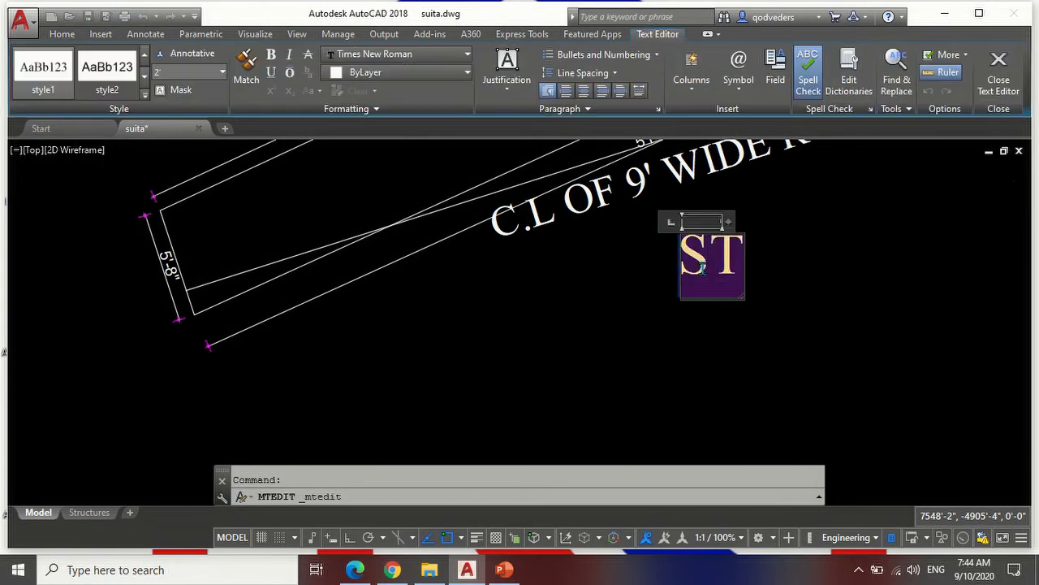
pyautogui.write('SITE')
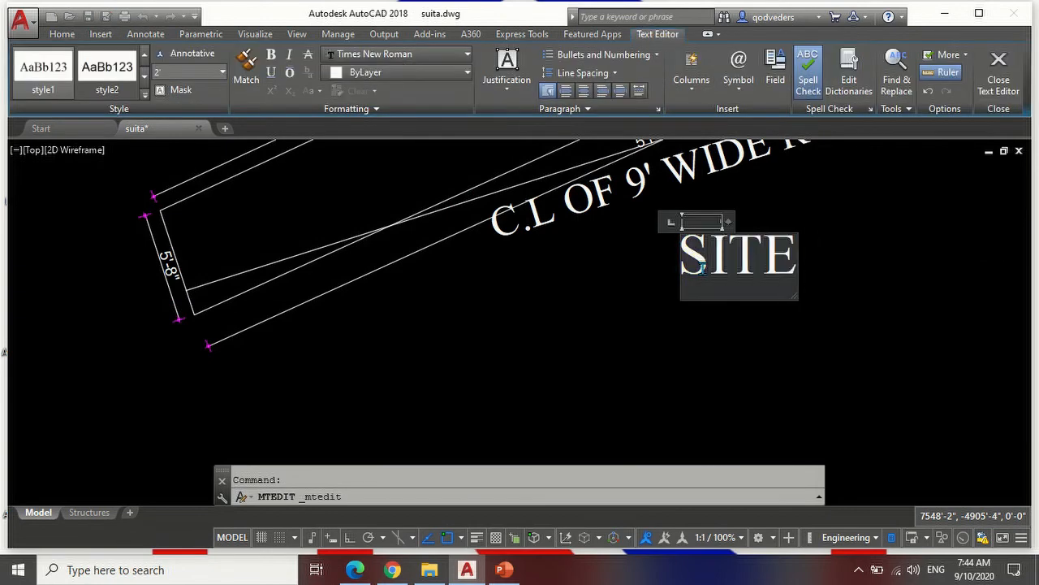
pyautogui.press('Return')
pyautogui.write('PLA')
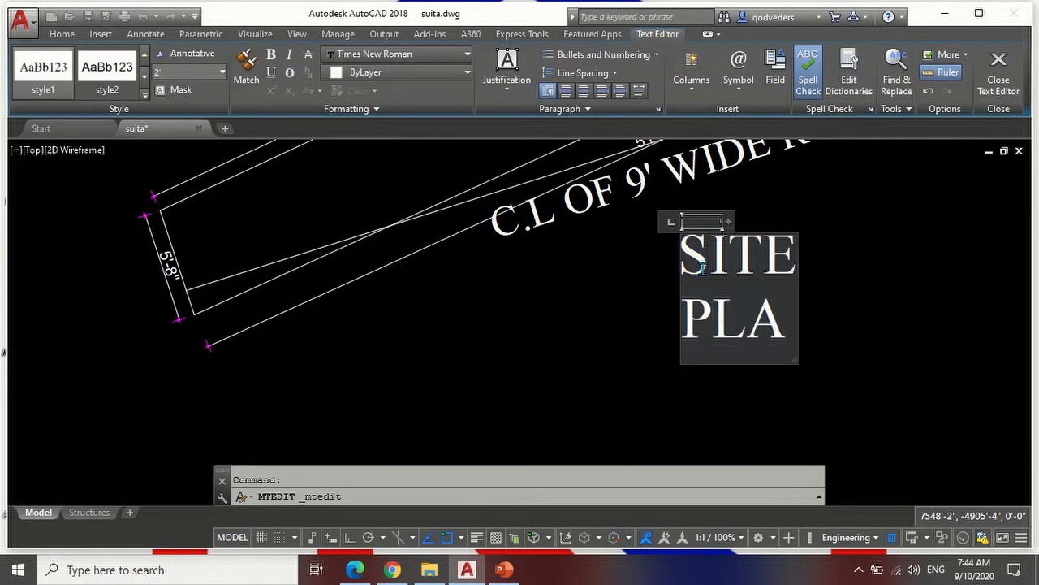
pyautogui.write('N')
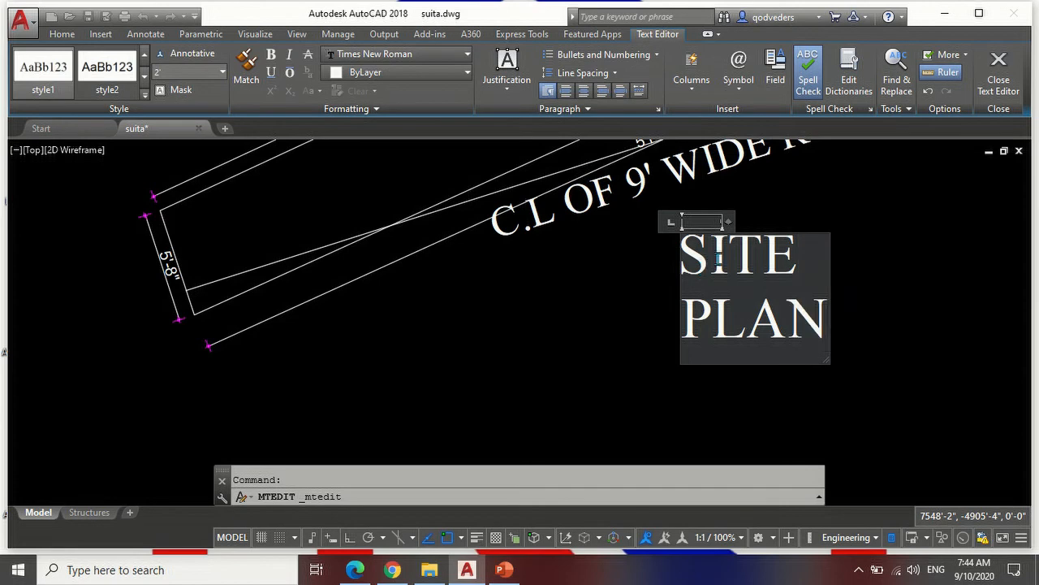
# Widen the SITE PLAN text frame so the title fits on one line.
pyautogui.moveTo(728, 220); pyautogui.dragTo(902, 205)
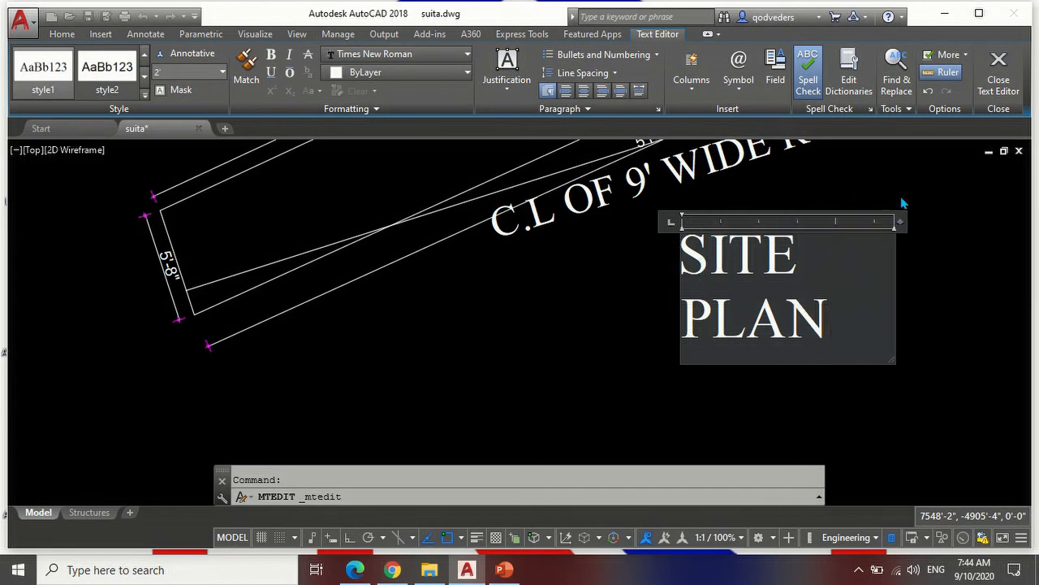
pyautogui.click(901, 203)
pyautogui.click(801, 234)
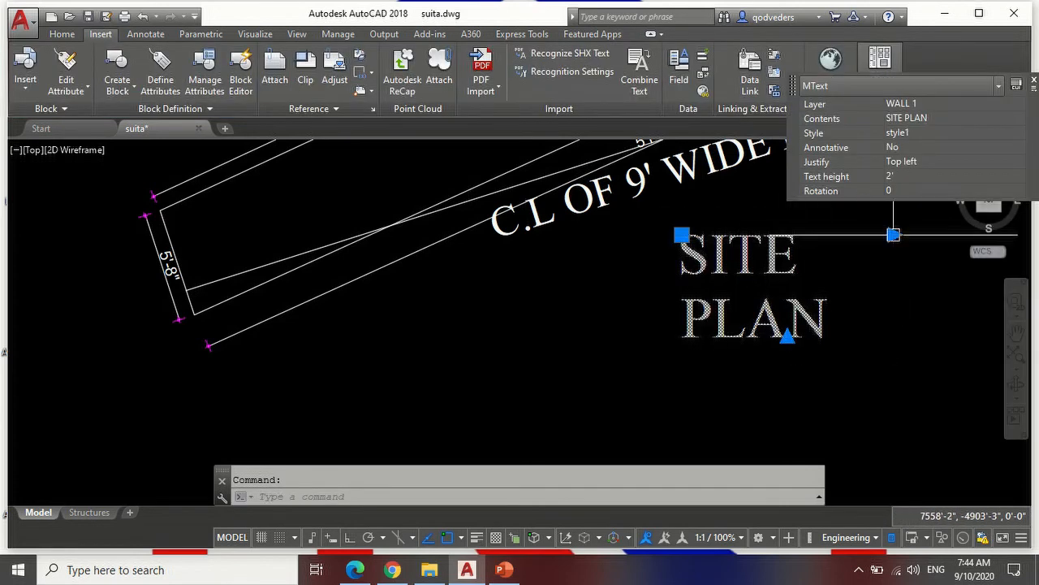
pyautogui.click(894, 233)
pyautogui.scroll(-3, 705, 286)
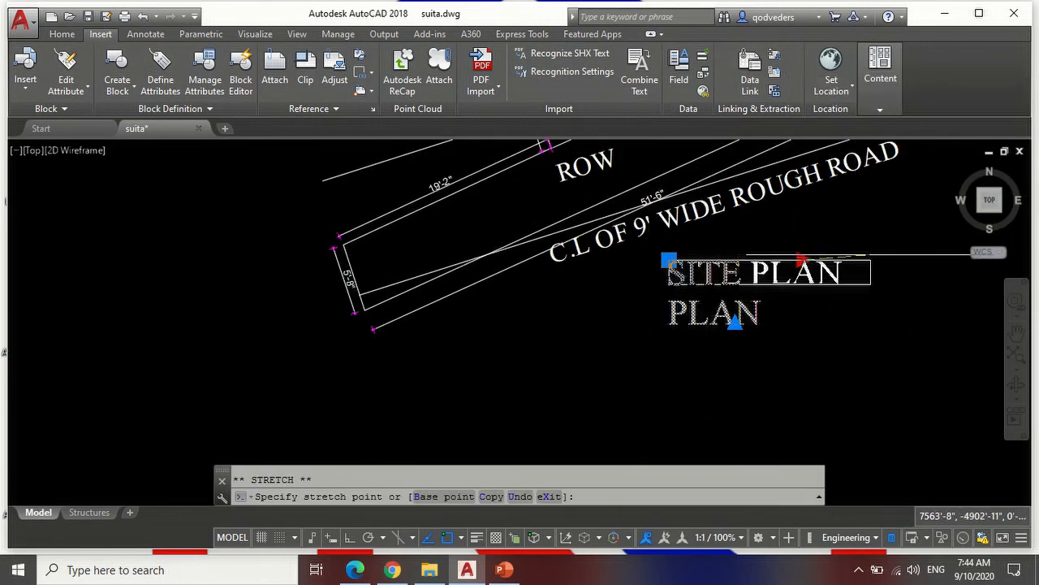
pyautogui.click(886, 260)
# Add a second line reading SCALE 1'=1/8" beneath the SITE PLAN title at 1' text height, with the fraction left unstacked.
pyautogui.doubleClick(824, 276)
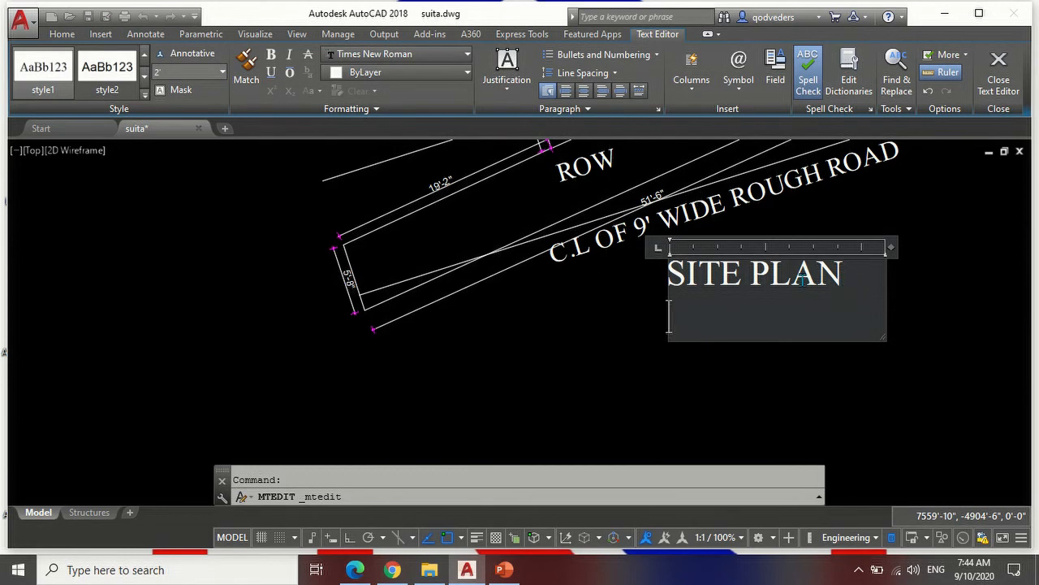
pyautogui.click(224, 72)
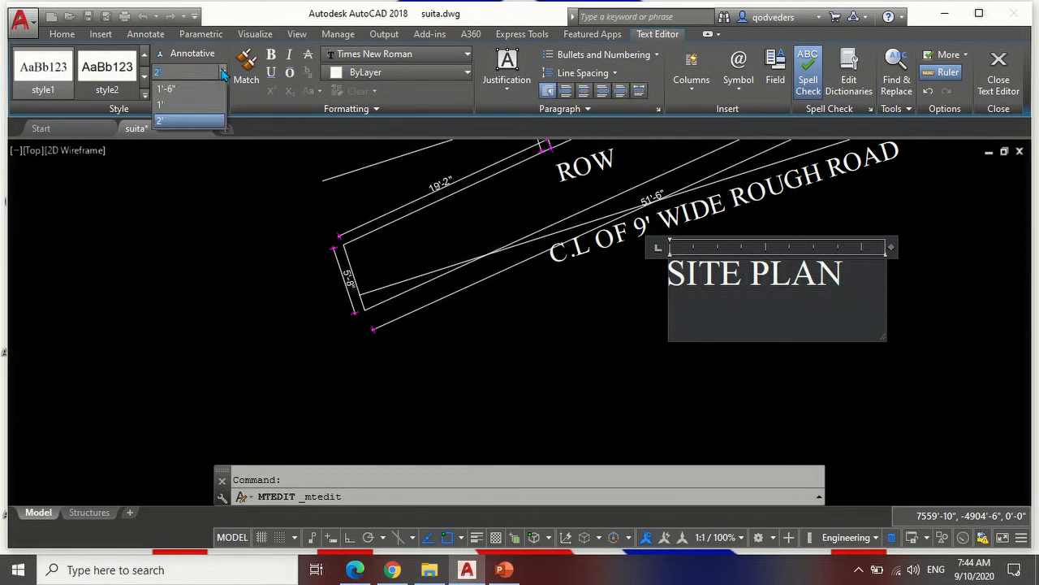
pyautogui.click(176, 104)
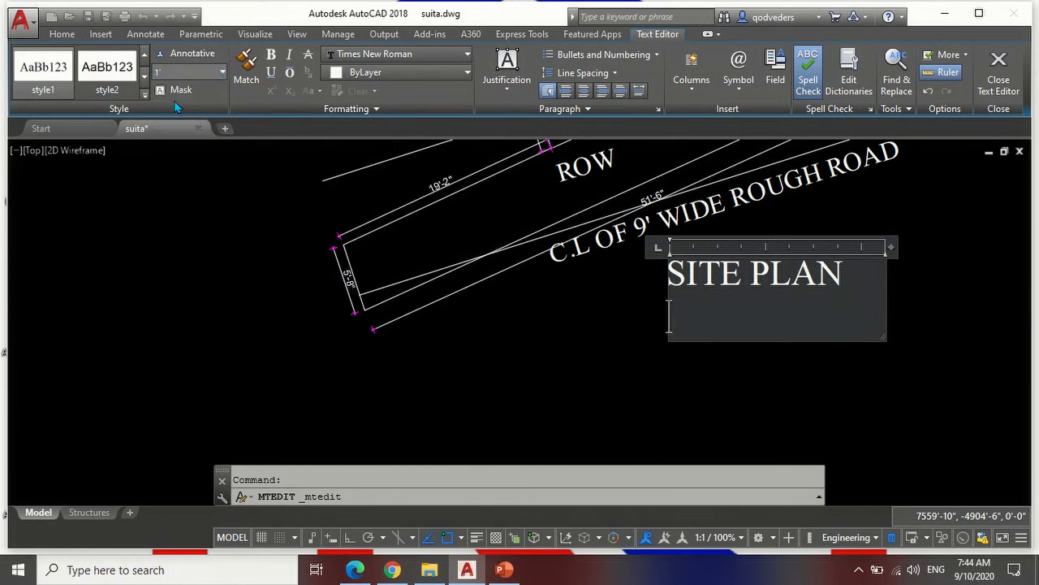
pyautogui.write('SCALE 1"=')
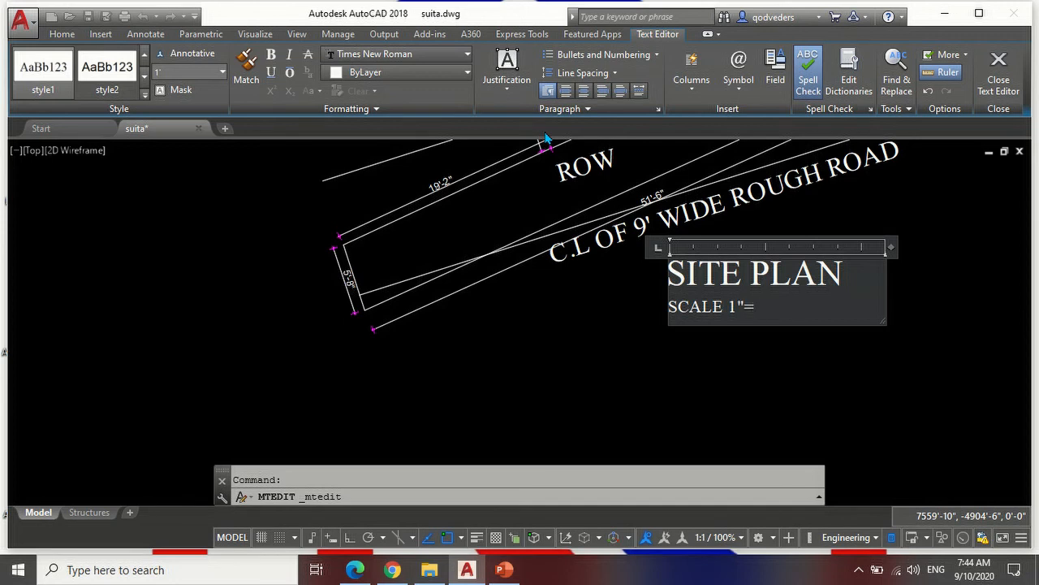
pyautogui.write('/8')
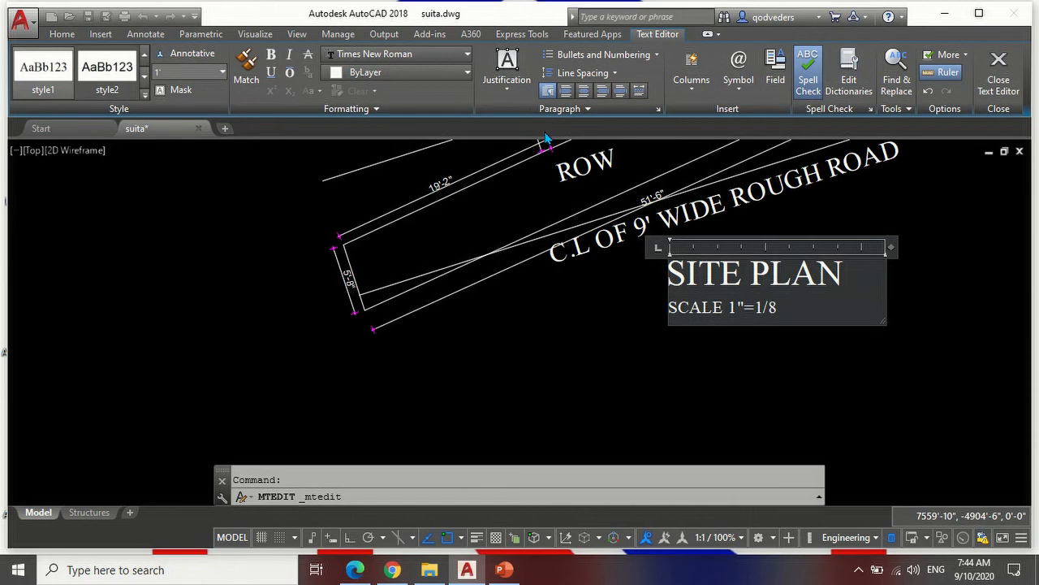
pyautogui.press('Delete')
pyautogui.write('"')
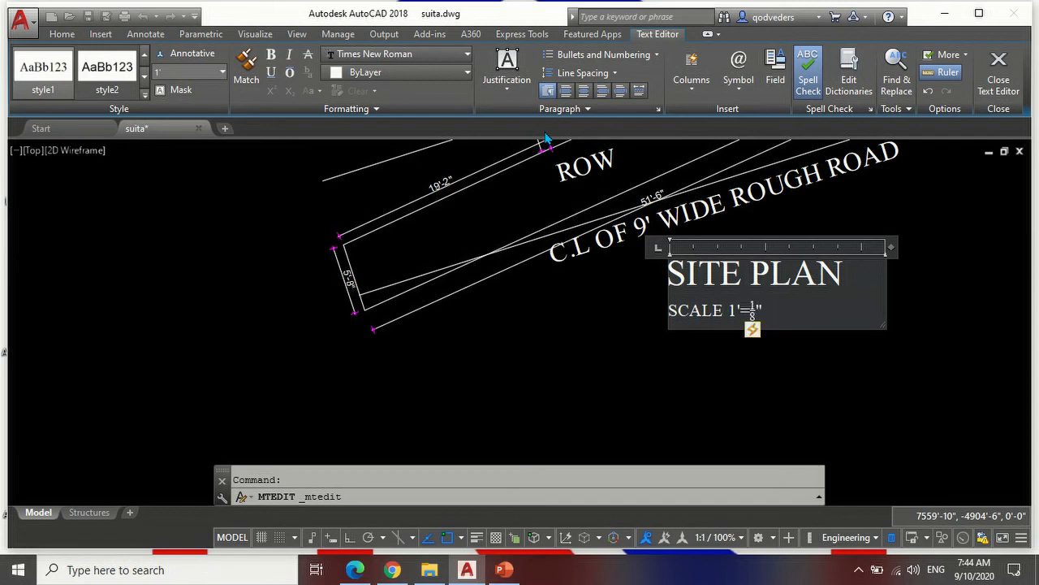
pyautogui.hotkey('ctrl', 'z')
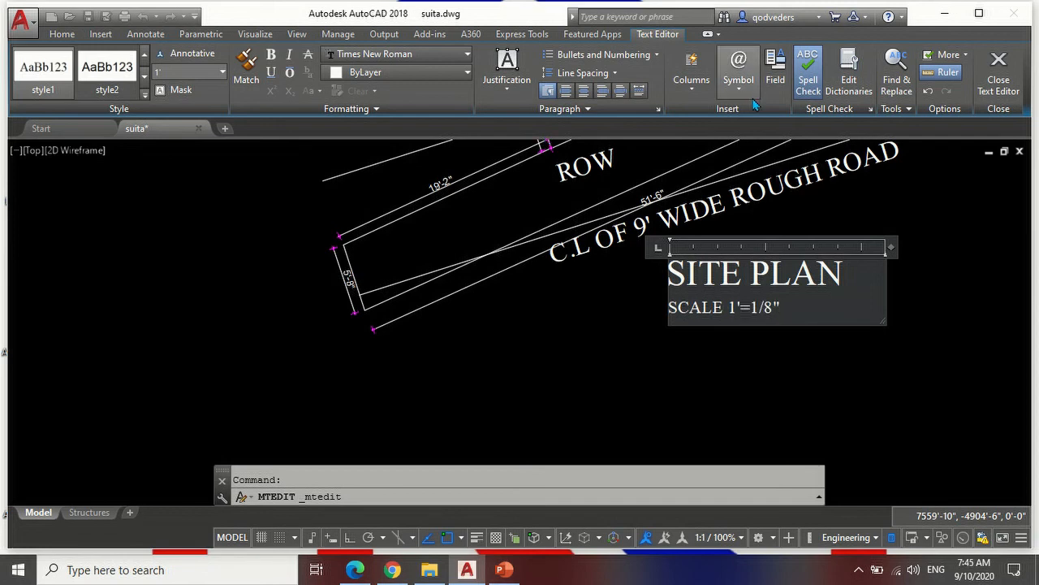
pyautogui.click(999, 65)
# Center the scale line within the SITE PLAN text frame.
pyautogui.click(735, 307)
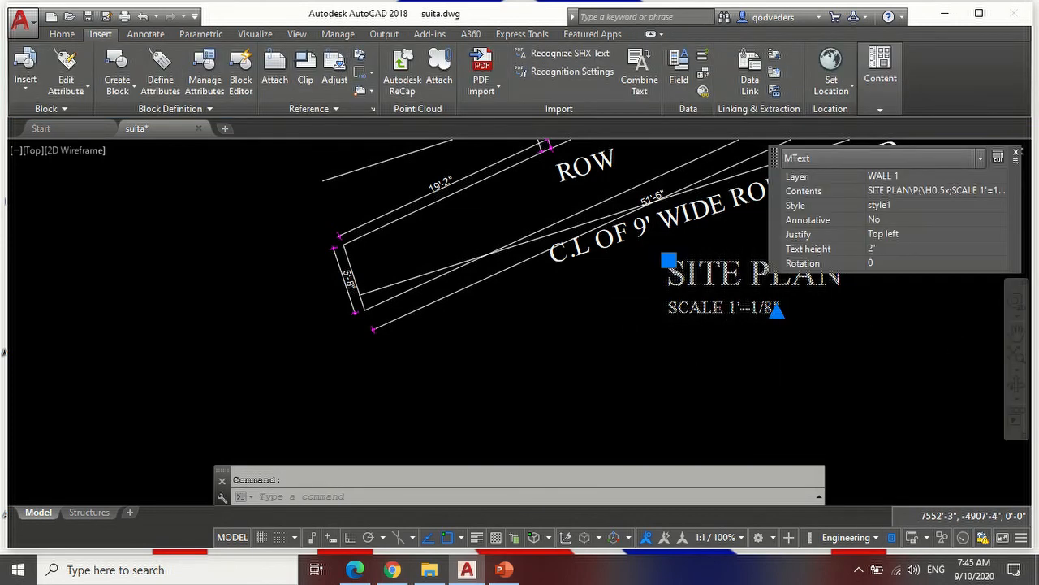
pyautogui.doubleClick(771, 308)
pyautogui.moveTo(781, 310); pyautogui.dragTo(632, 303)
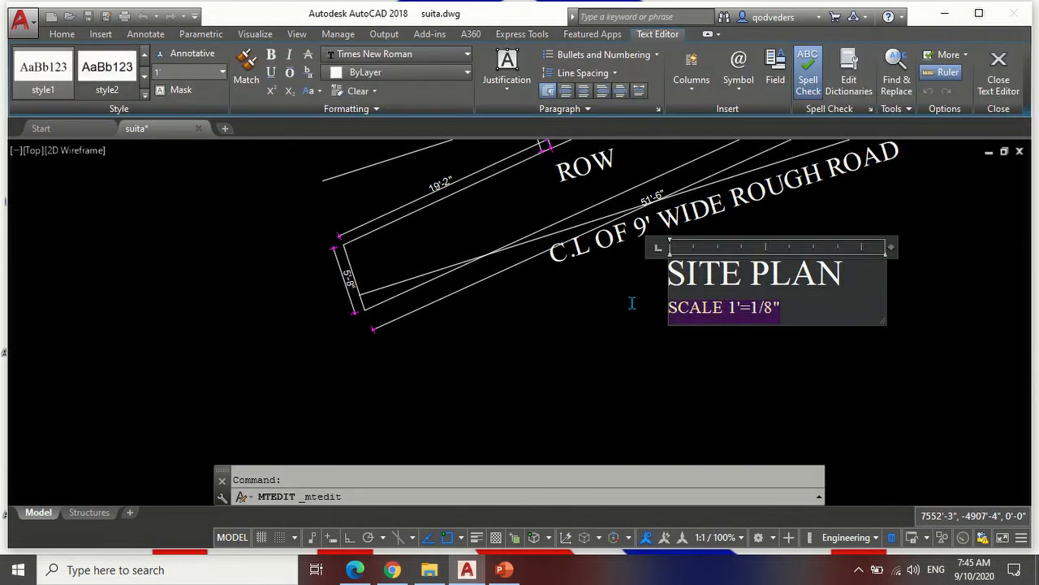
pyautogui.click(585, 90)
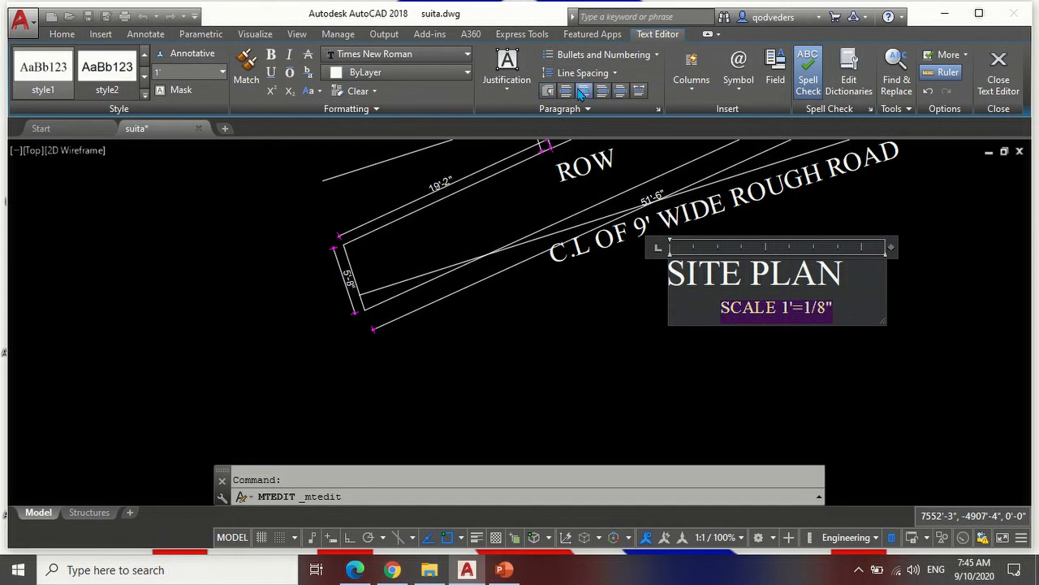
pyautogui.click(551, 91)
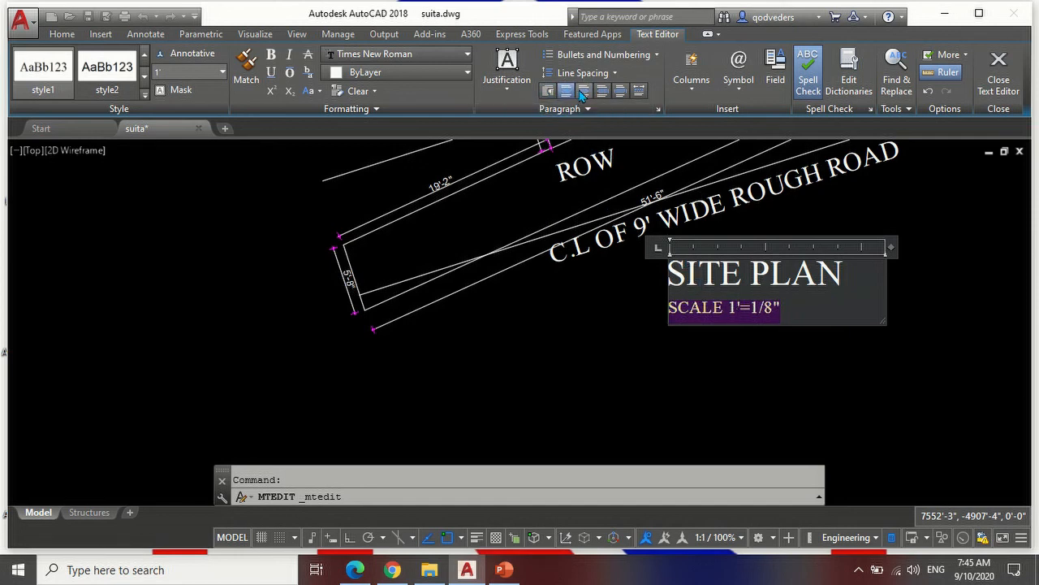
pyautogui.click(583, 91)
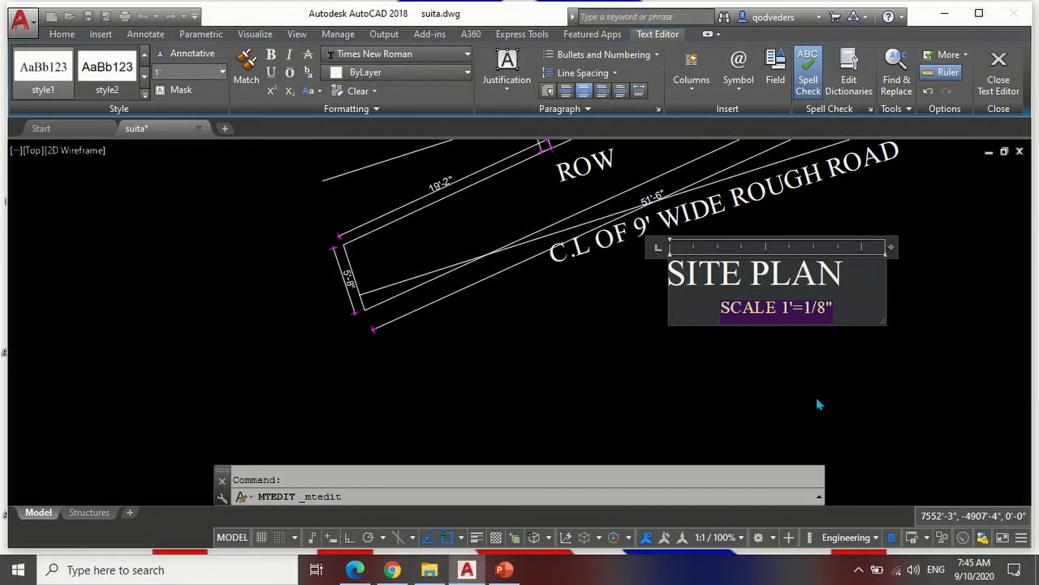
pyautogui.click(998, 72)
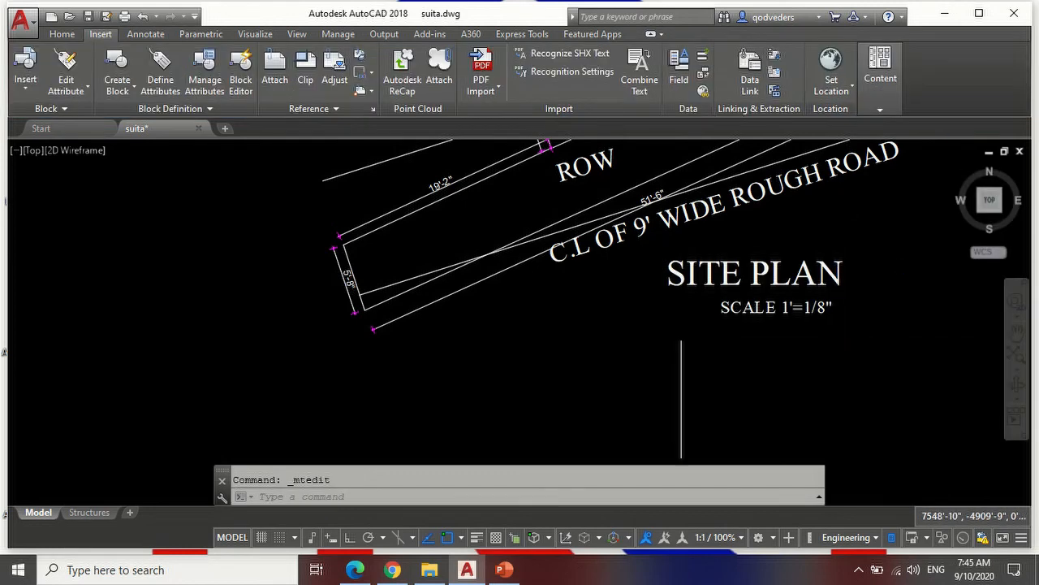
pyautogui.scroll(-4, 464, 320)
pyautogui.scroll(-6, 542, 312)
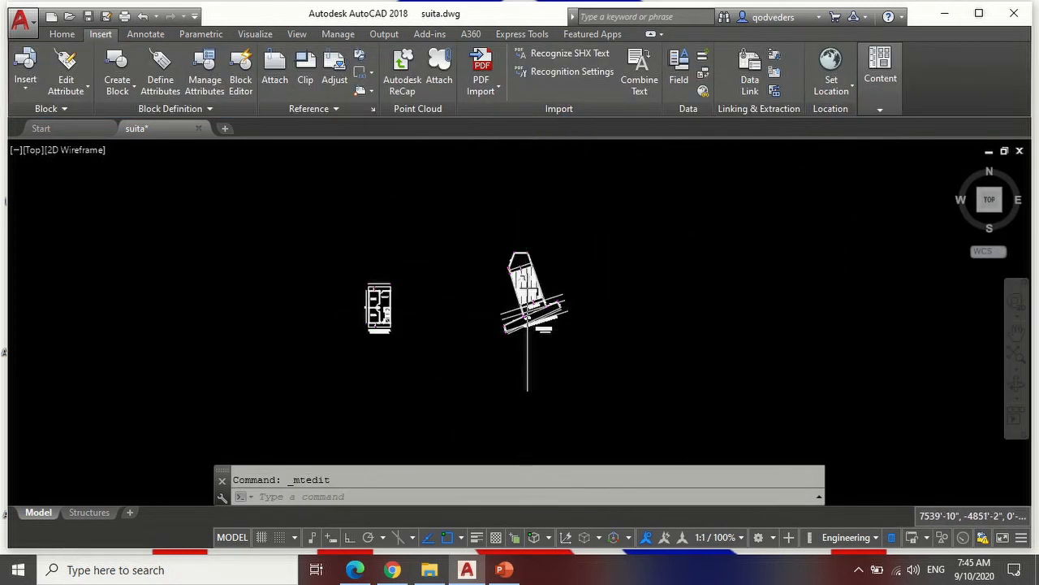
pyautogui.scroll(10, 542, 275)
pyautogui.scroll(-4, 620, 235)
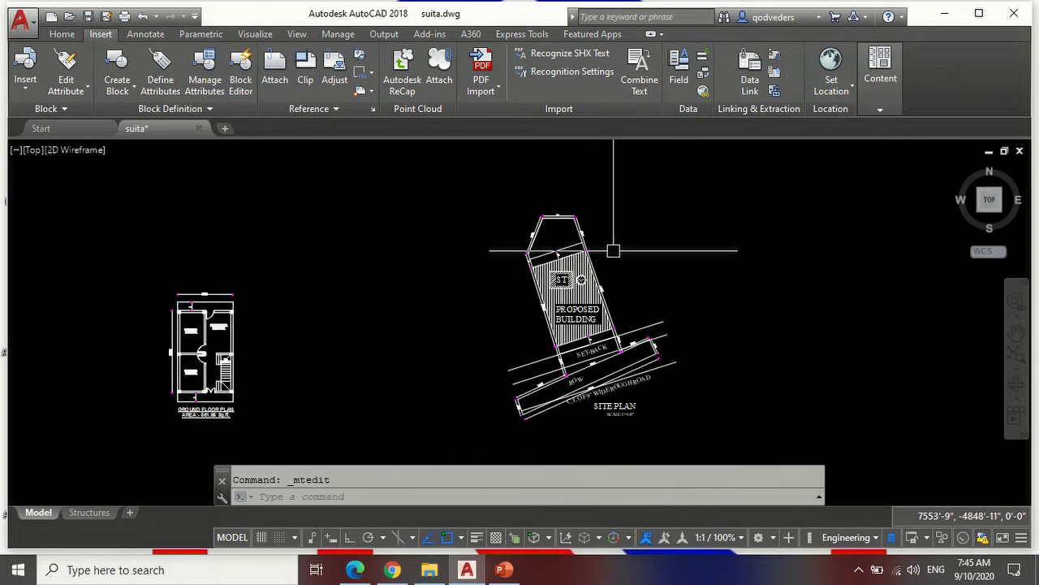
pyautogui.scroll(5, 622, 273)
pyautogui.scroll(-3, 622, 274)
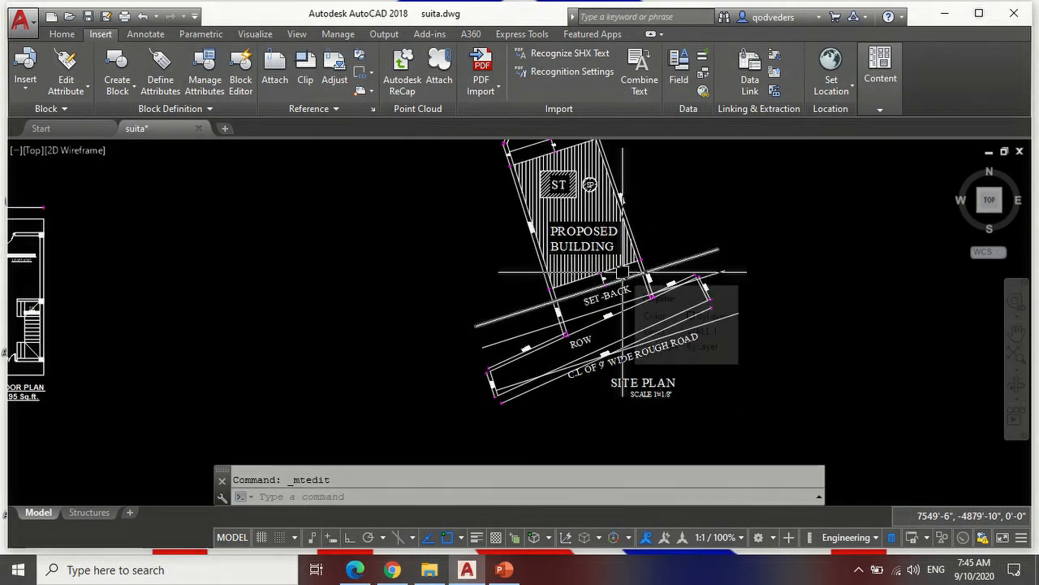